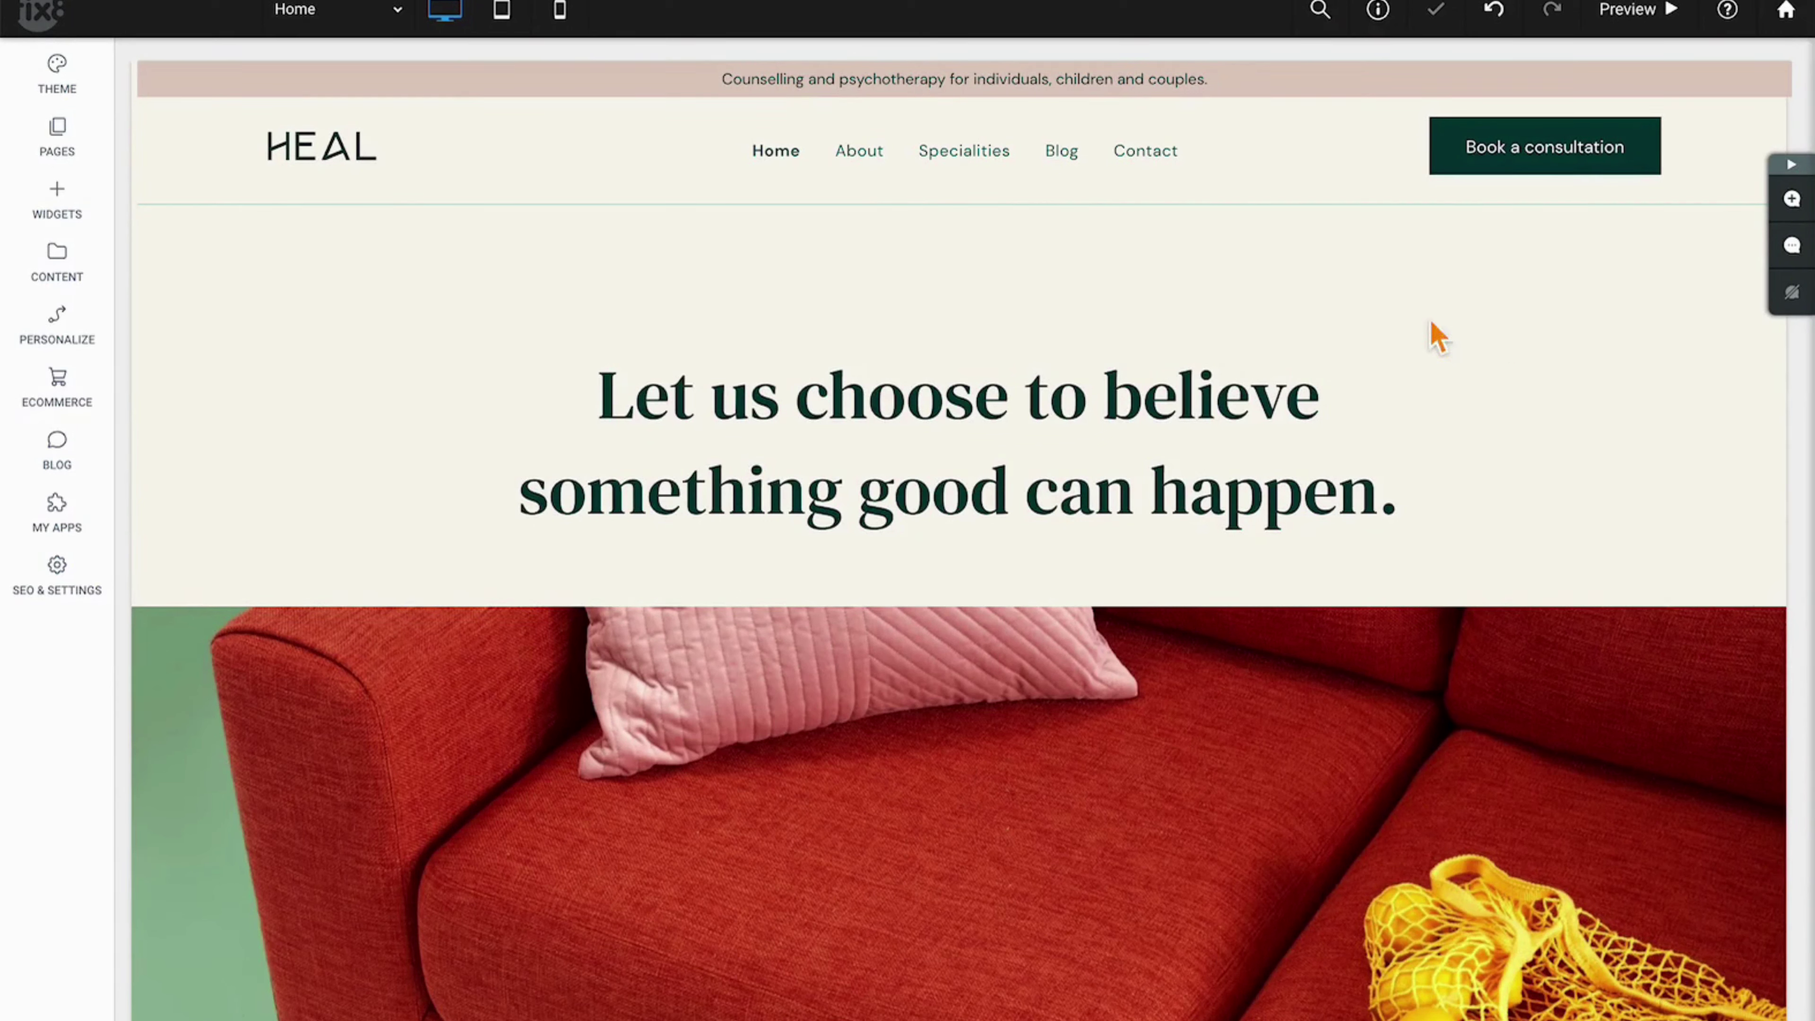
Step: Scroll the canvas down to the 'Hi, I am Joan' therapist bio section
scroll(987, 699, "down", 1)
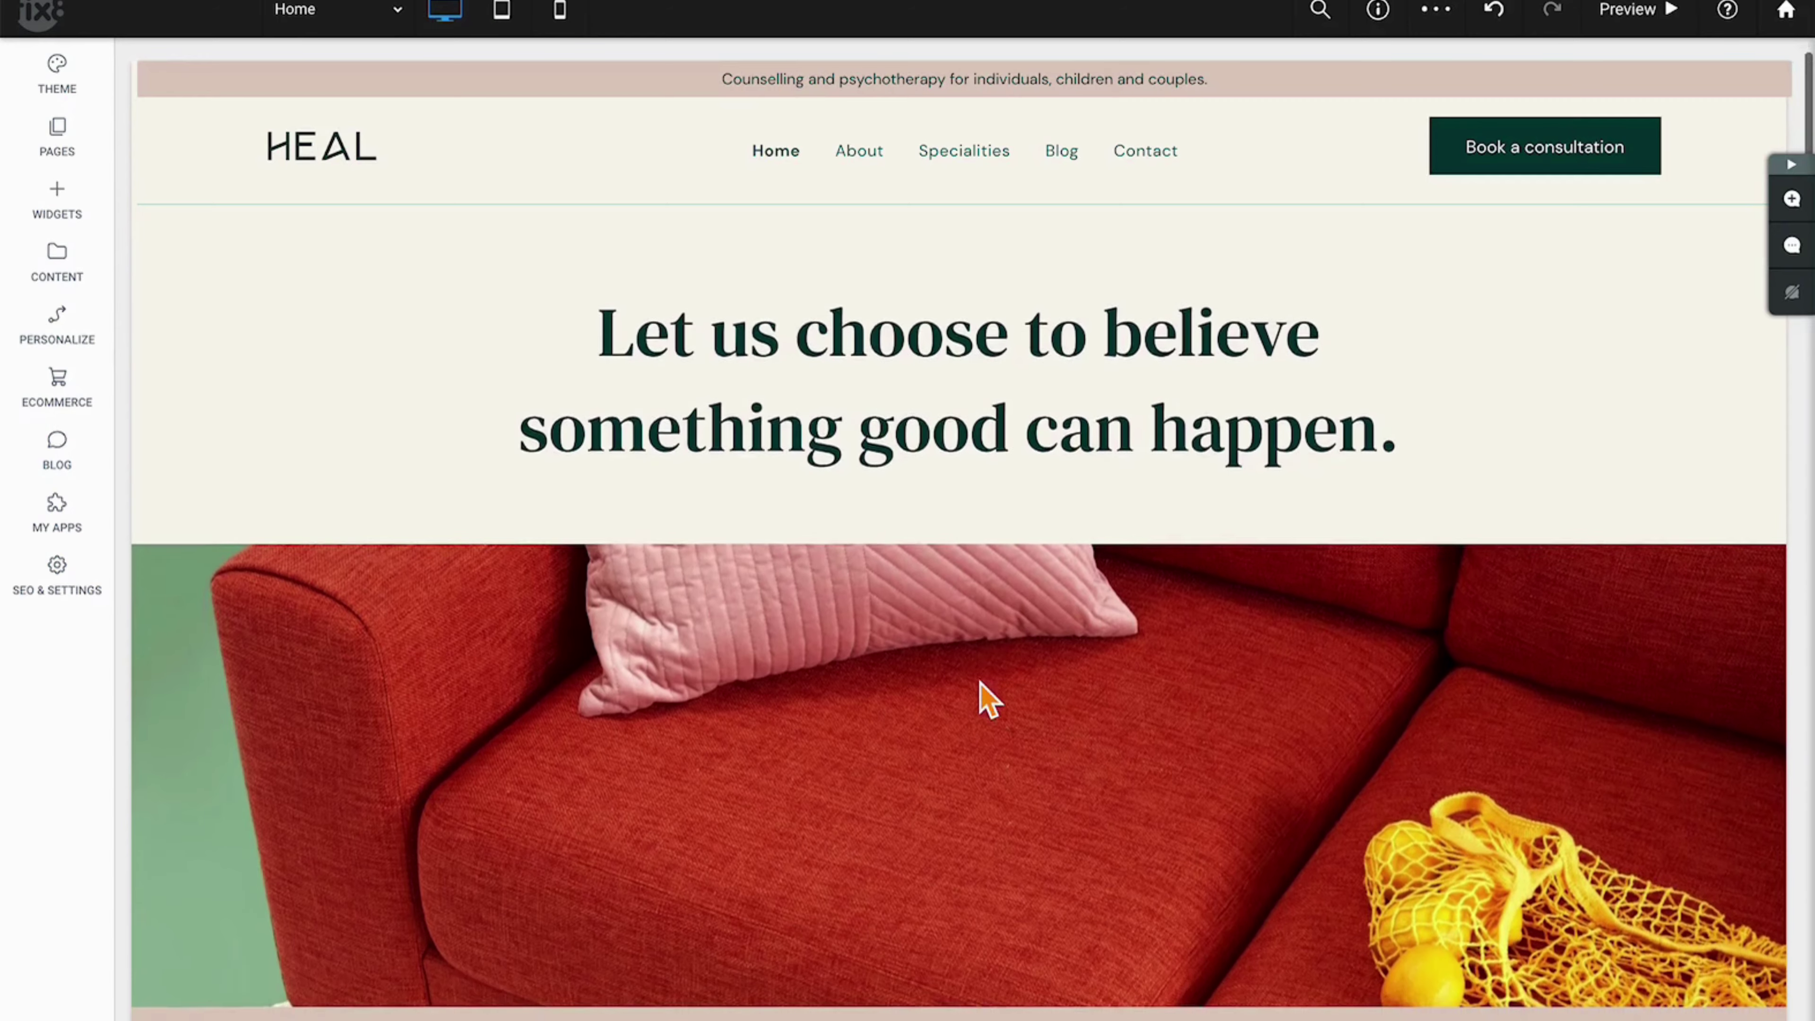
scroll(987, 699, "down", 12)
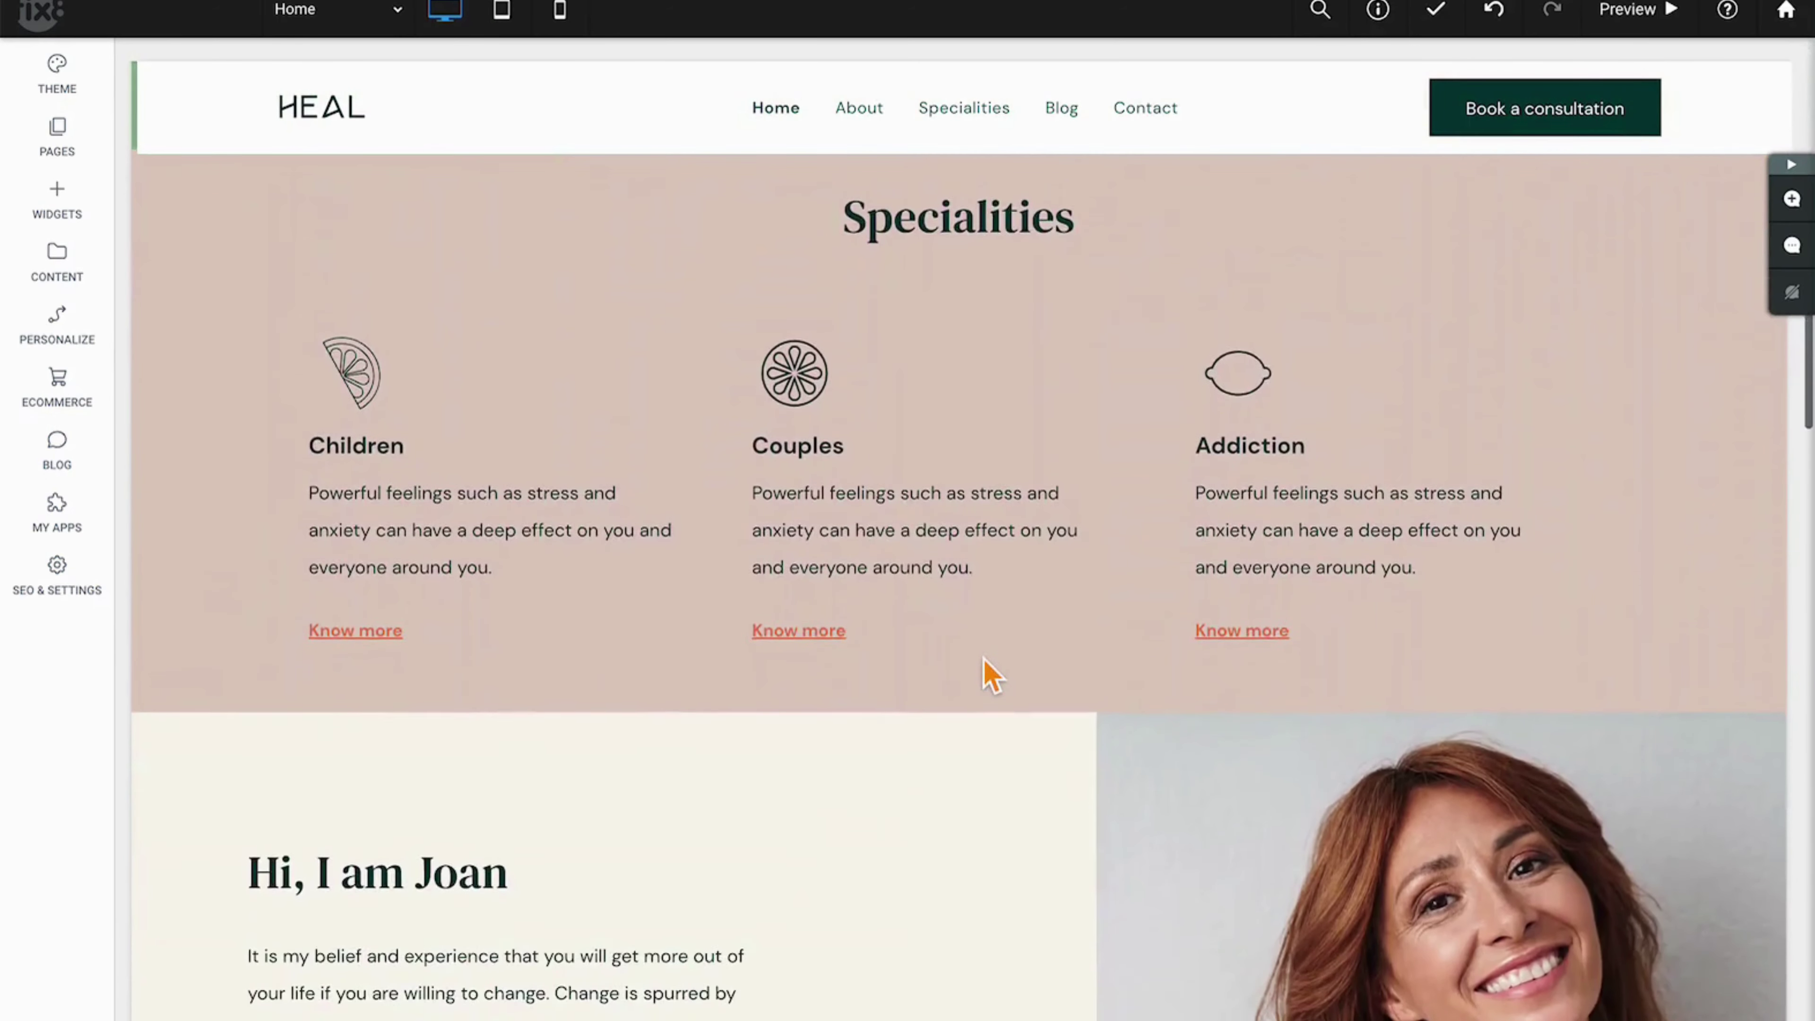
scroll(988, 675, "down", 6)
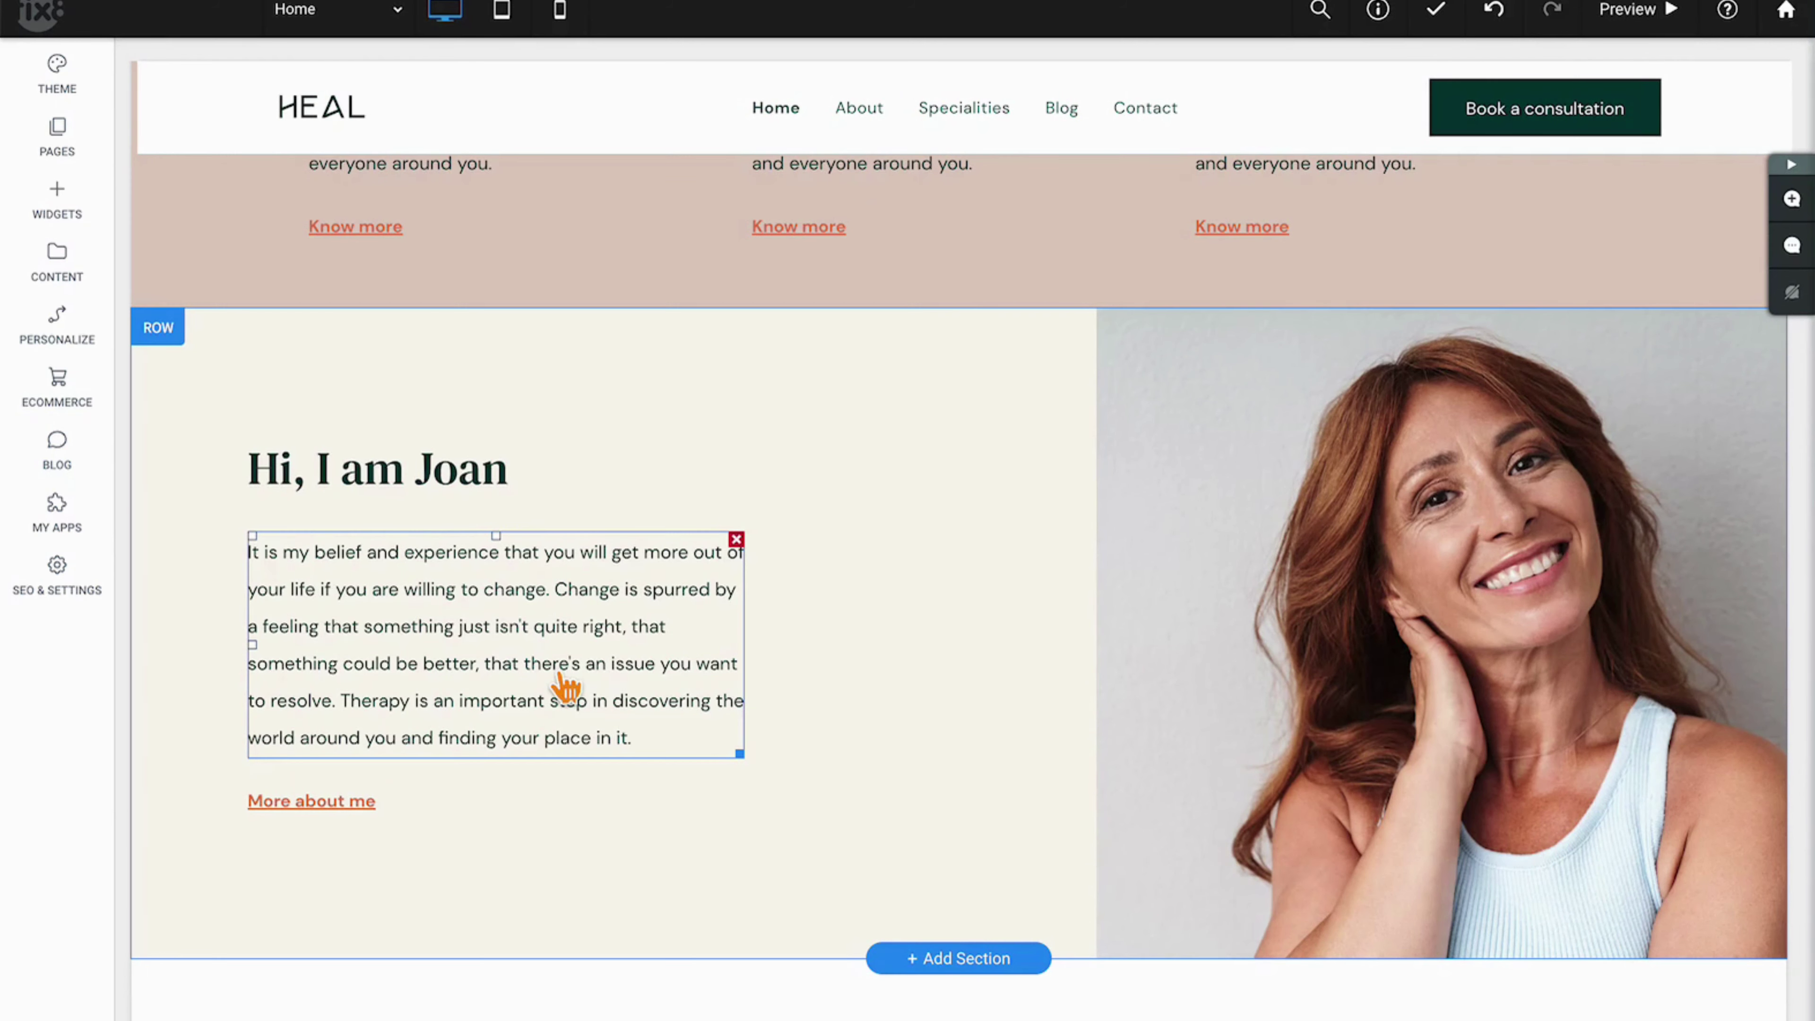
Step: In the bio paragraph, make 'It is my belief and experience' bold, italic and underlined
left_click(576, 665)
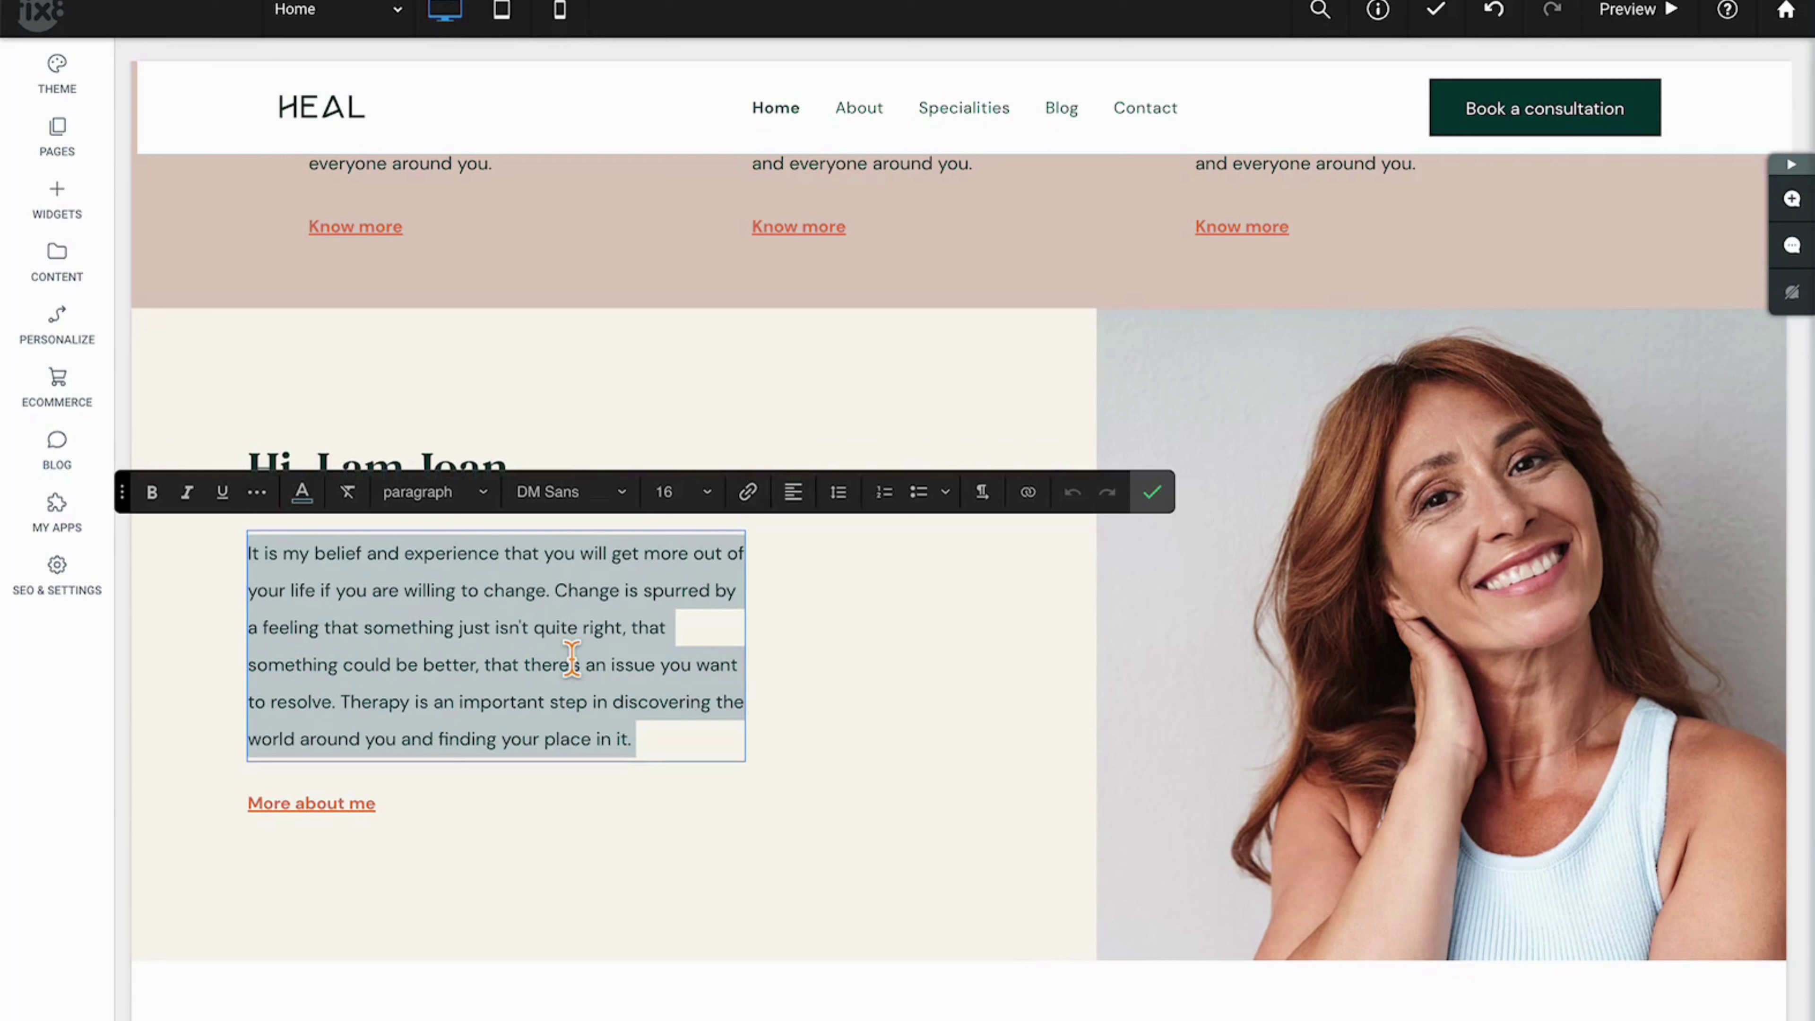
left_click(468, 629)
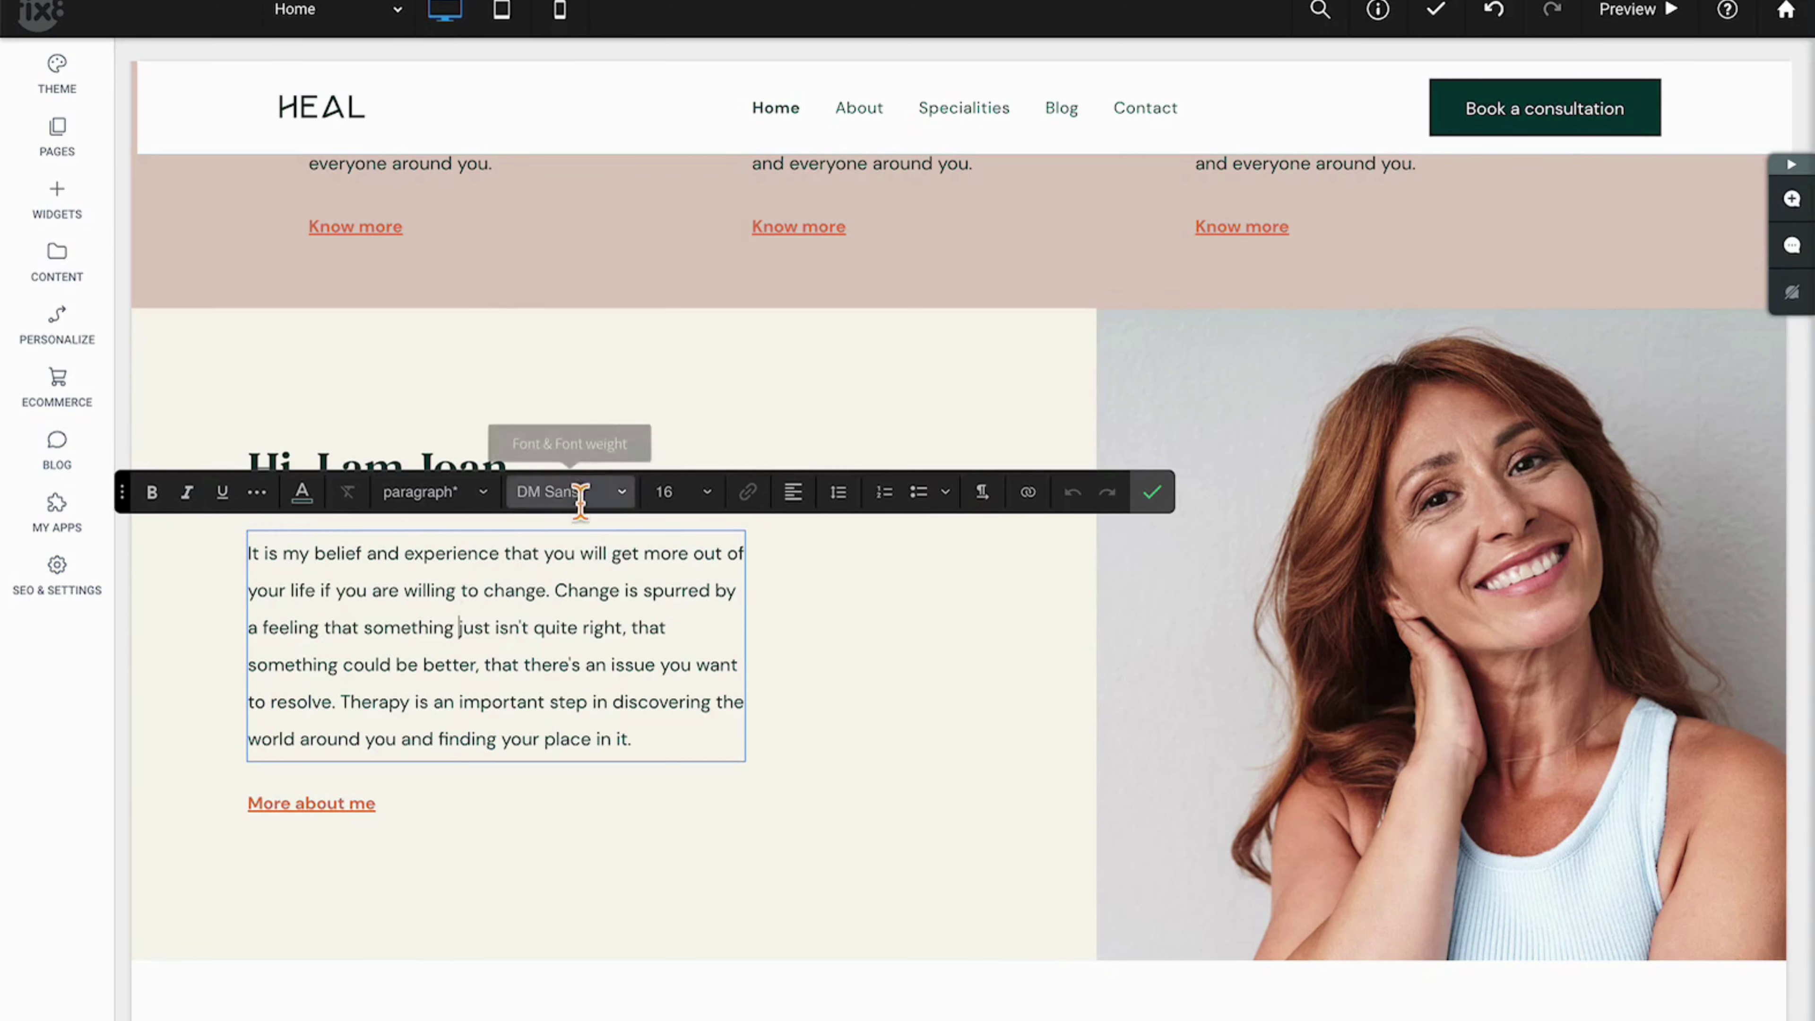
left_click_drag(504, 557, 159, 553)
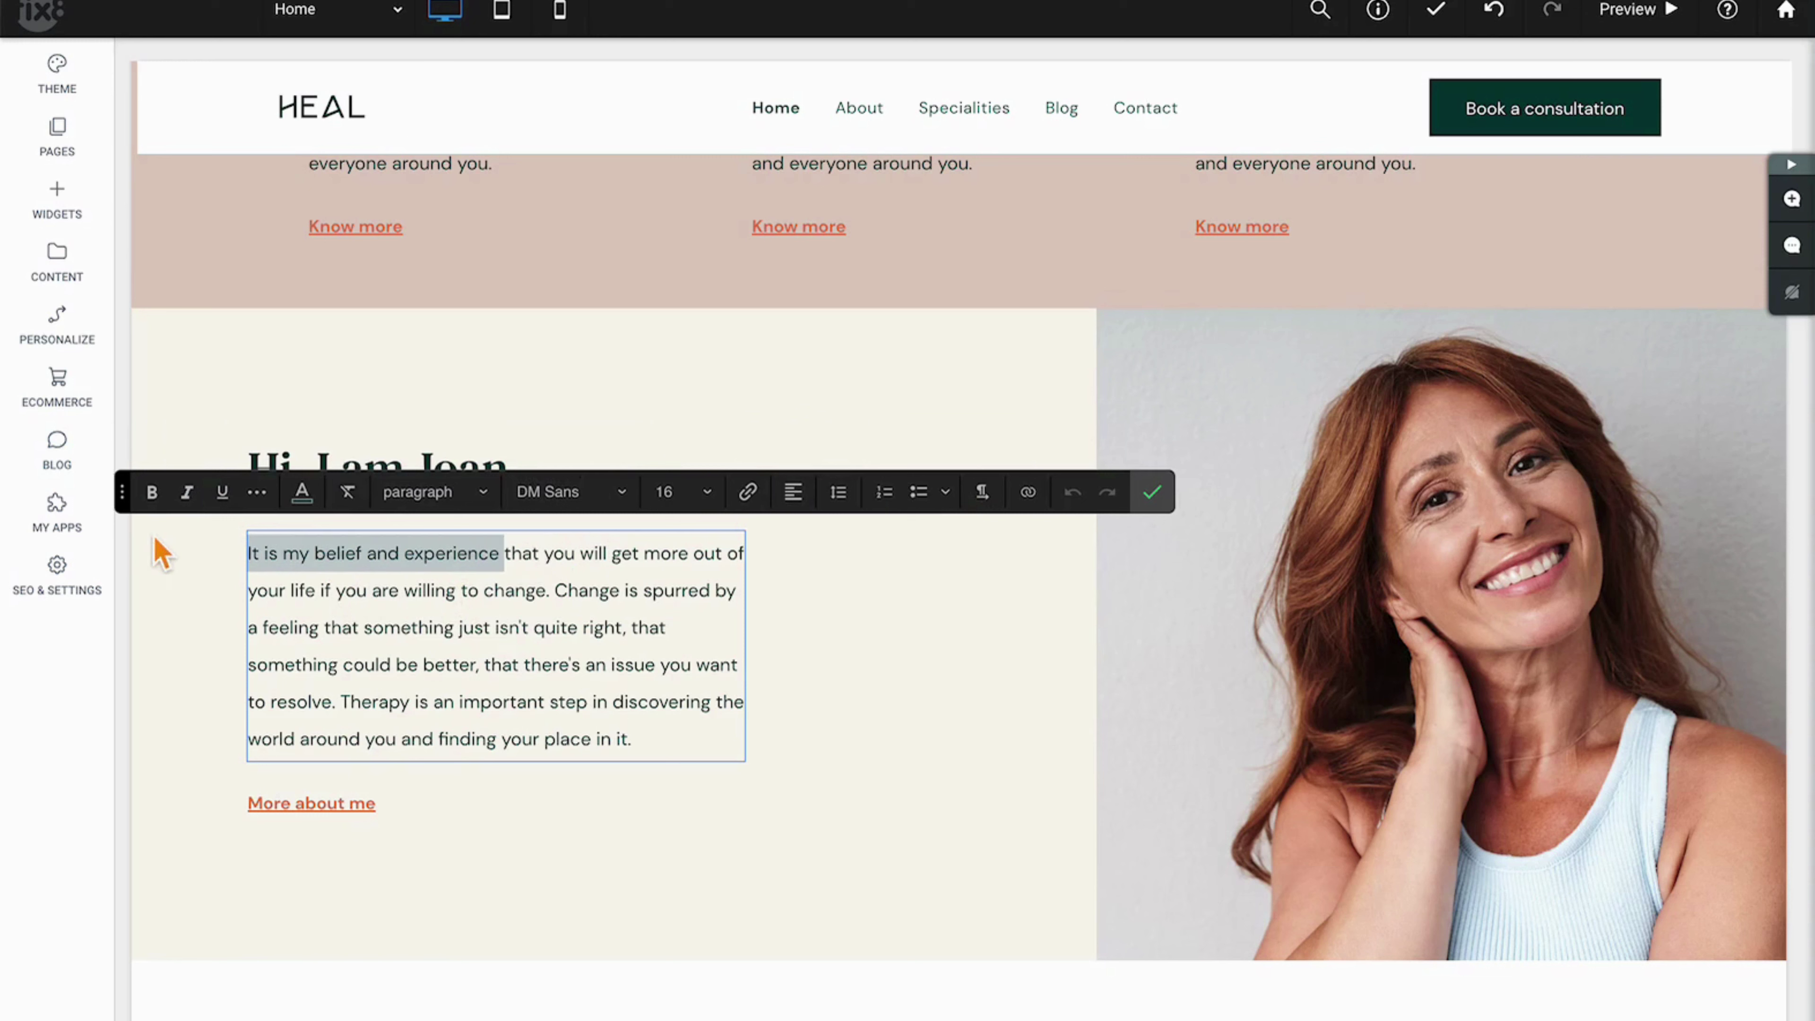
left_click(152, 492)
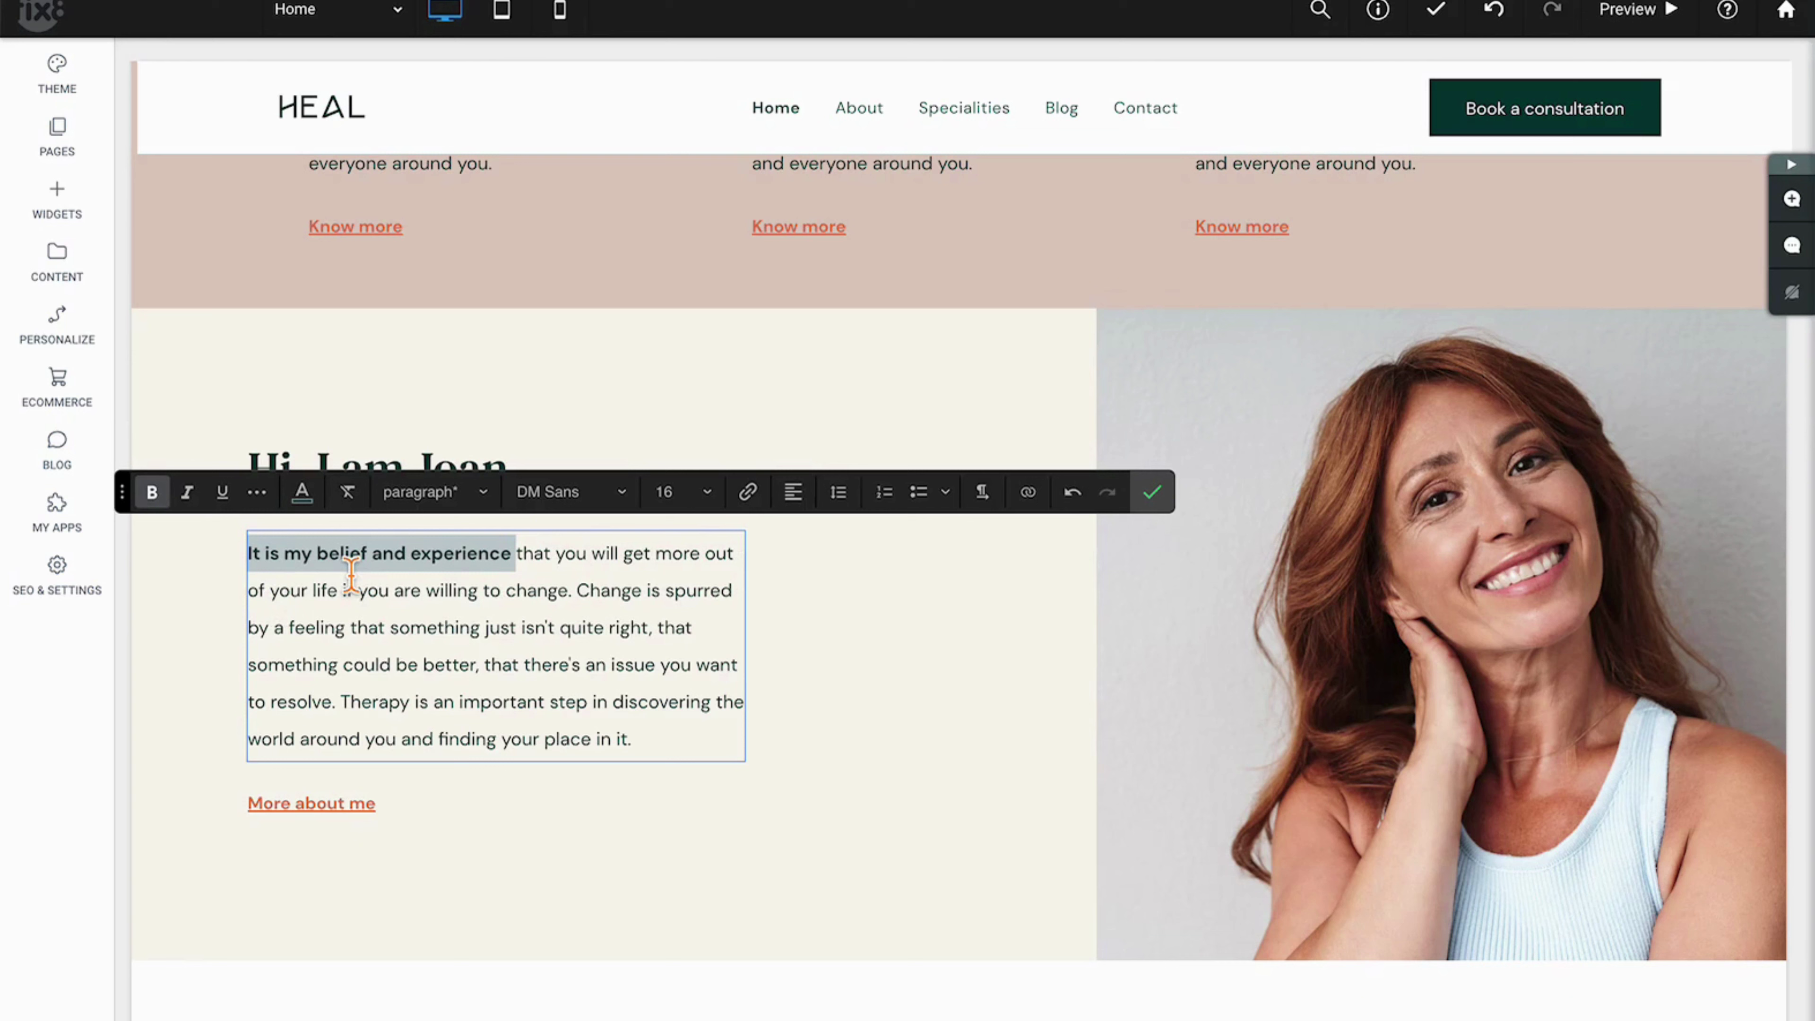
left_click(201, 499)
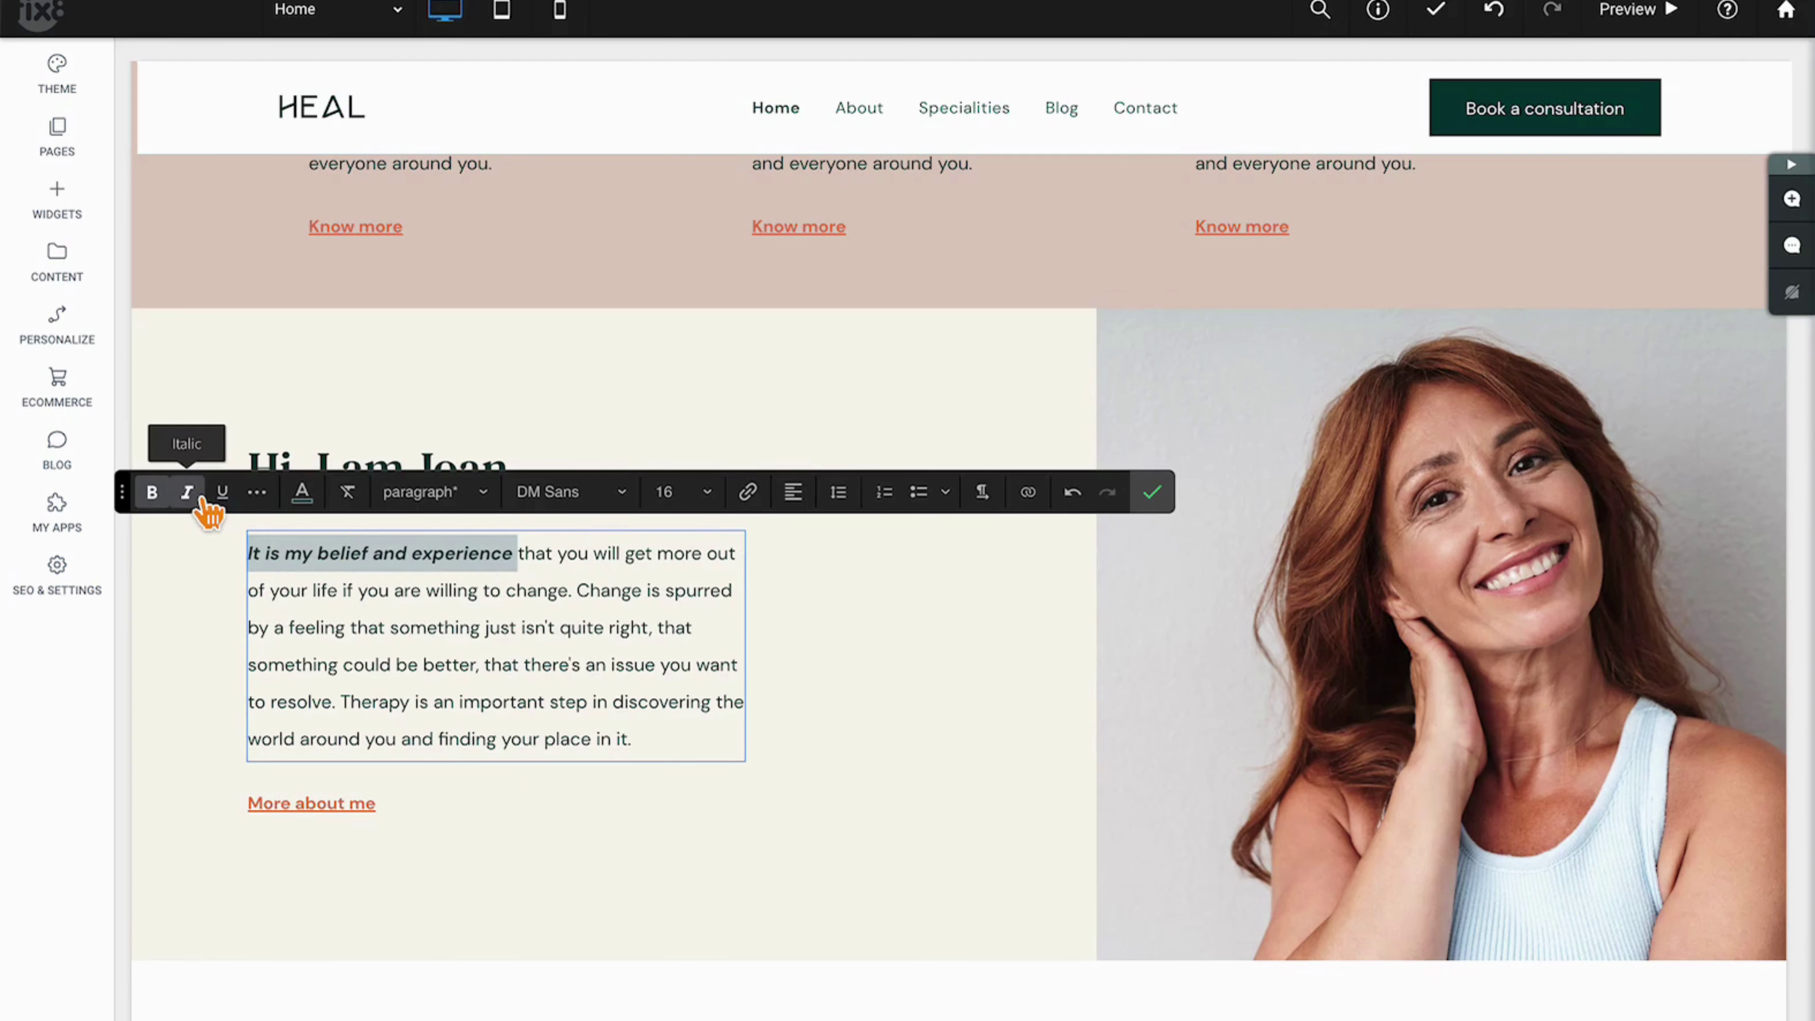
left_click(233, 507)
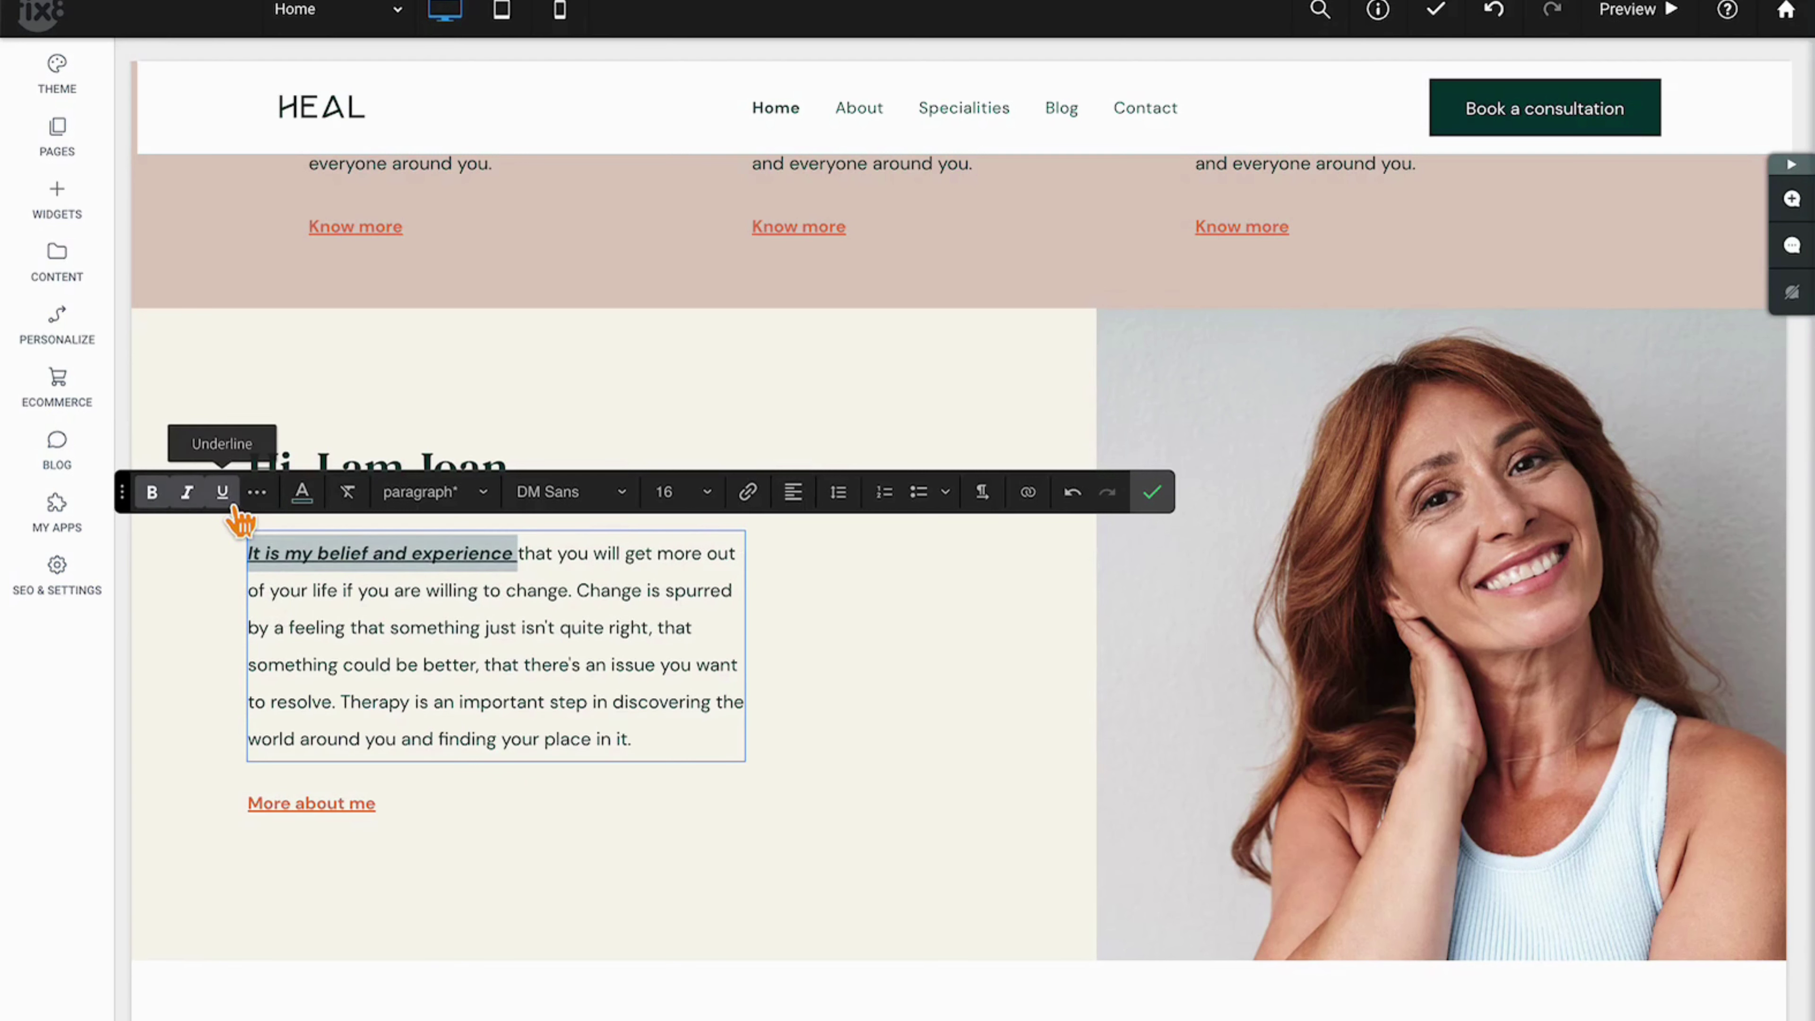
triple_click(370, 661)
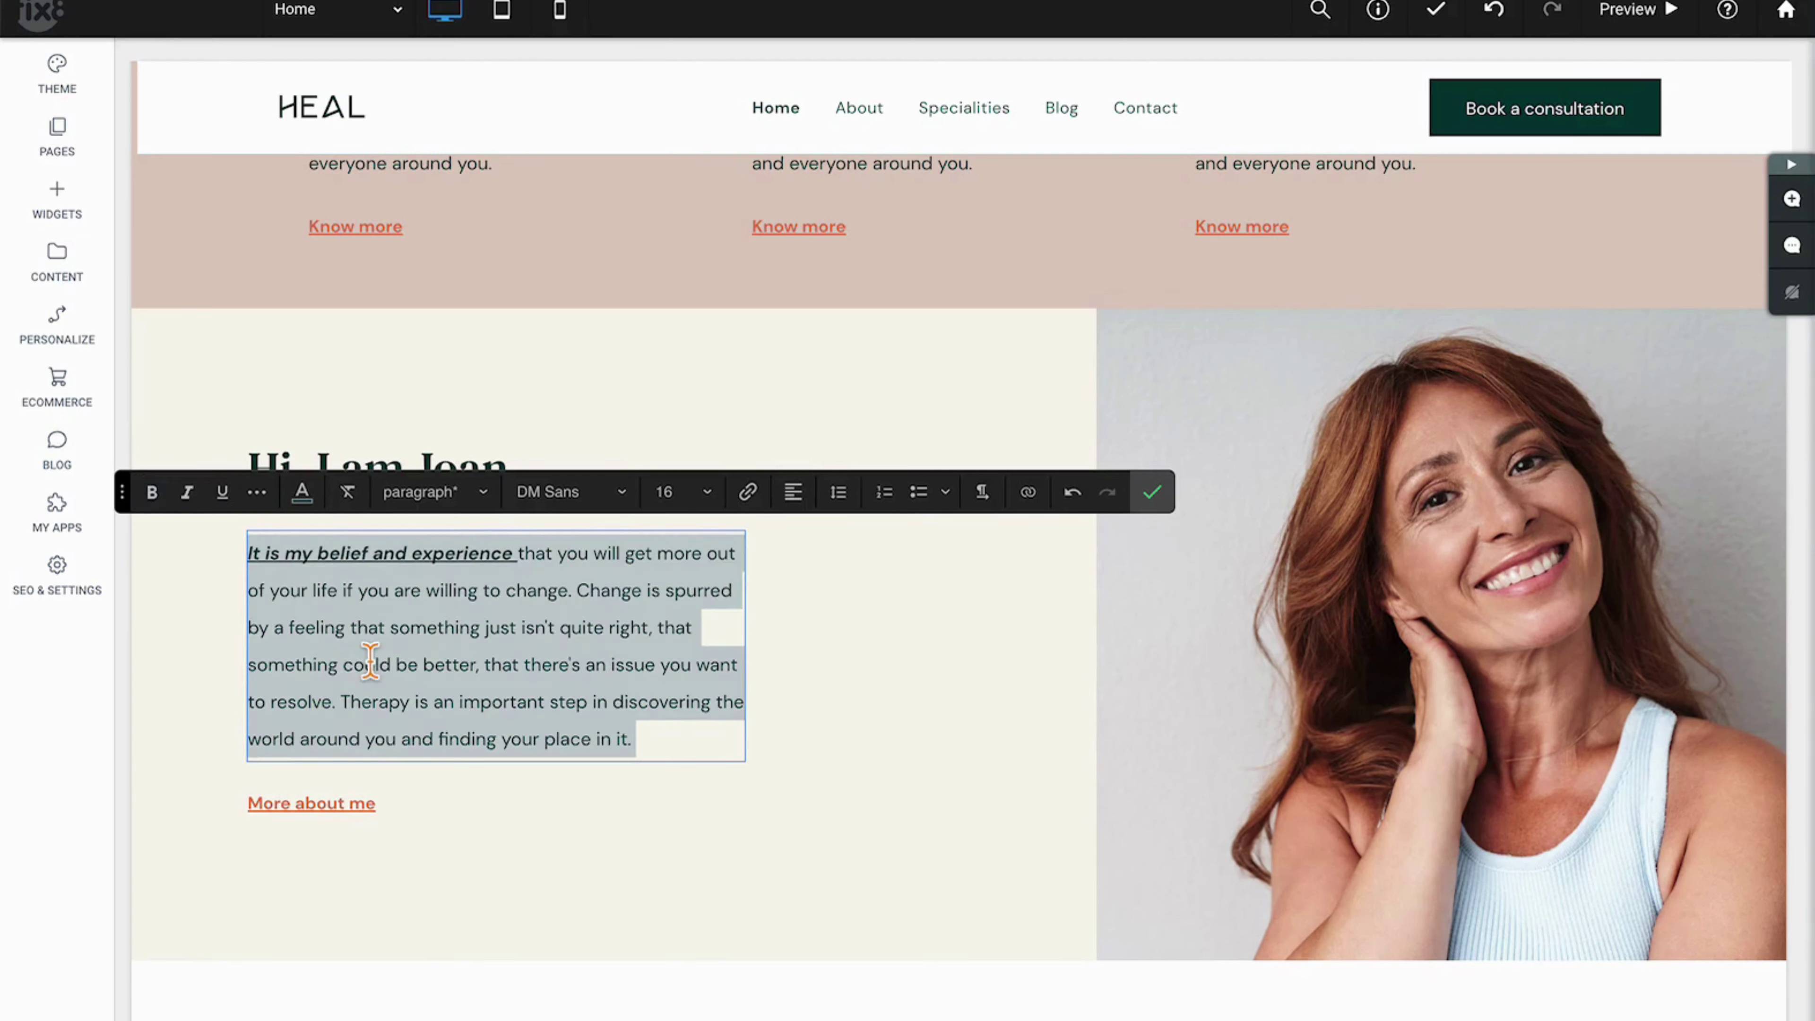
left_click(270, 505)
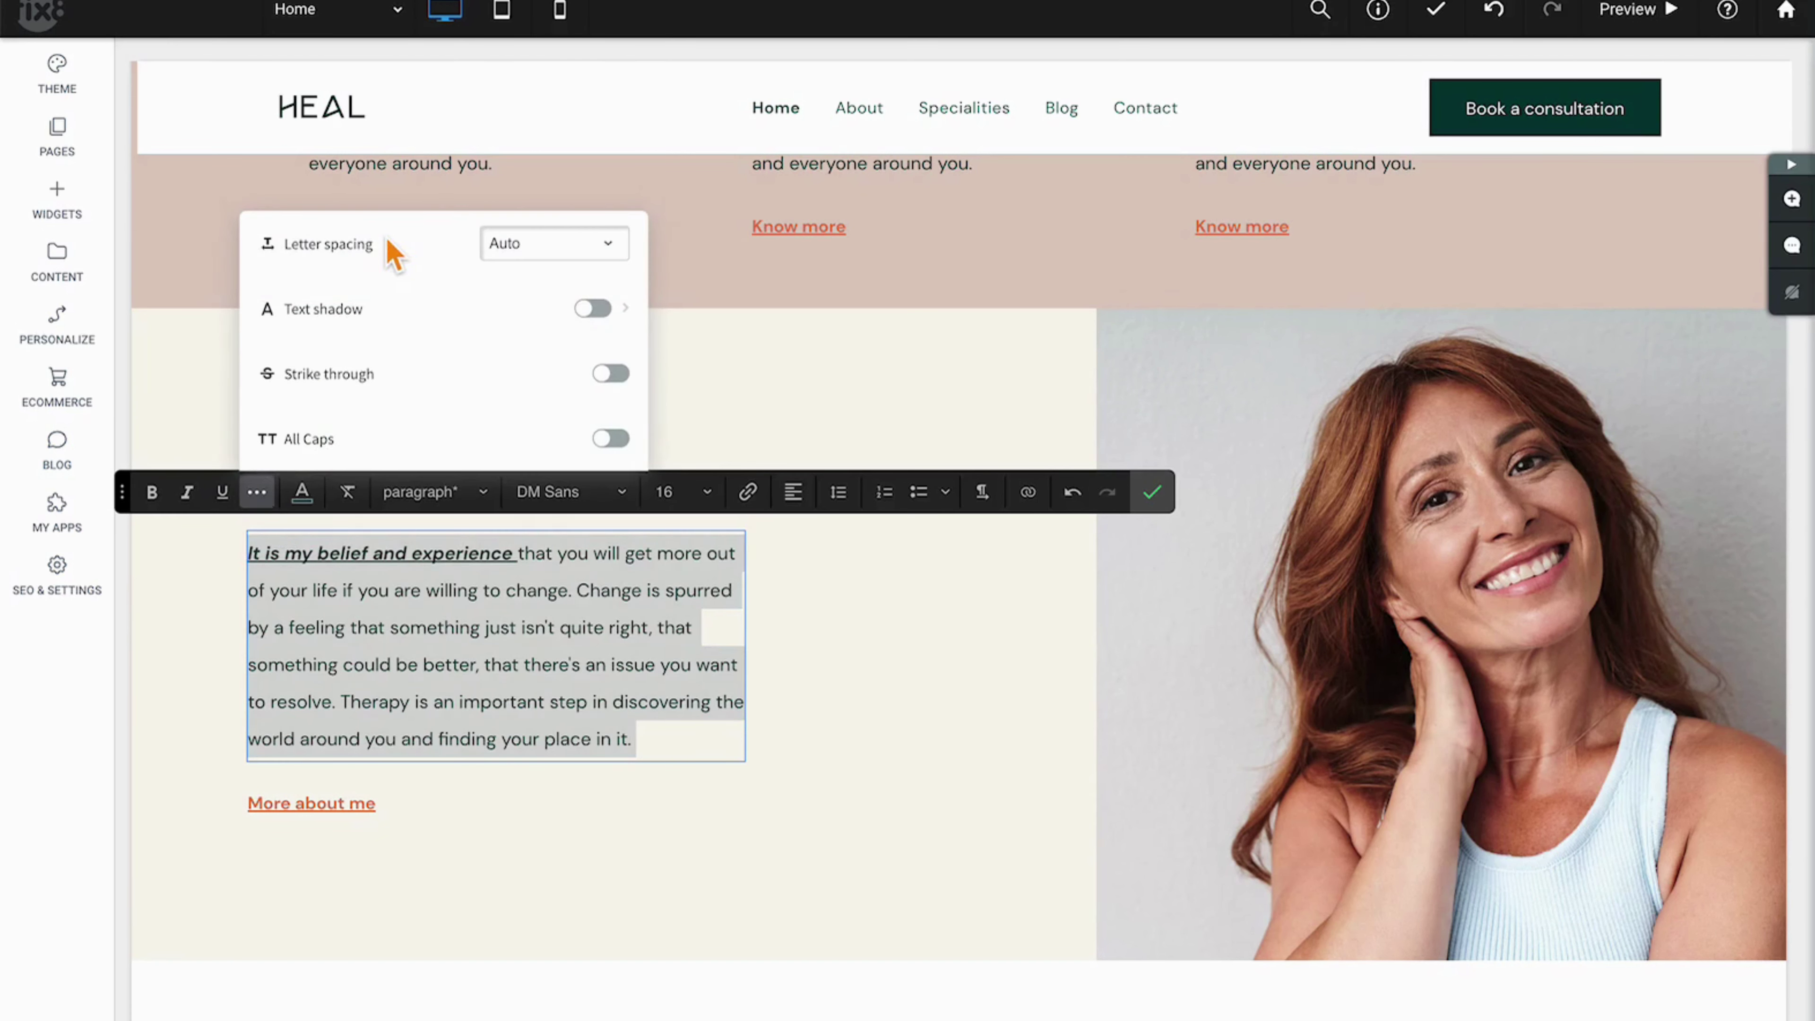
left_click(616, 270)
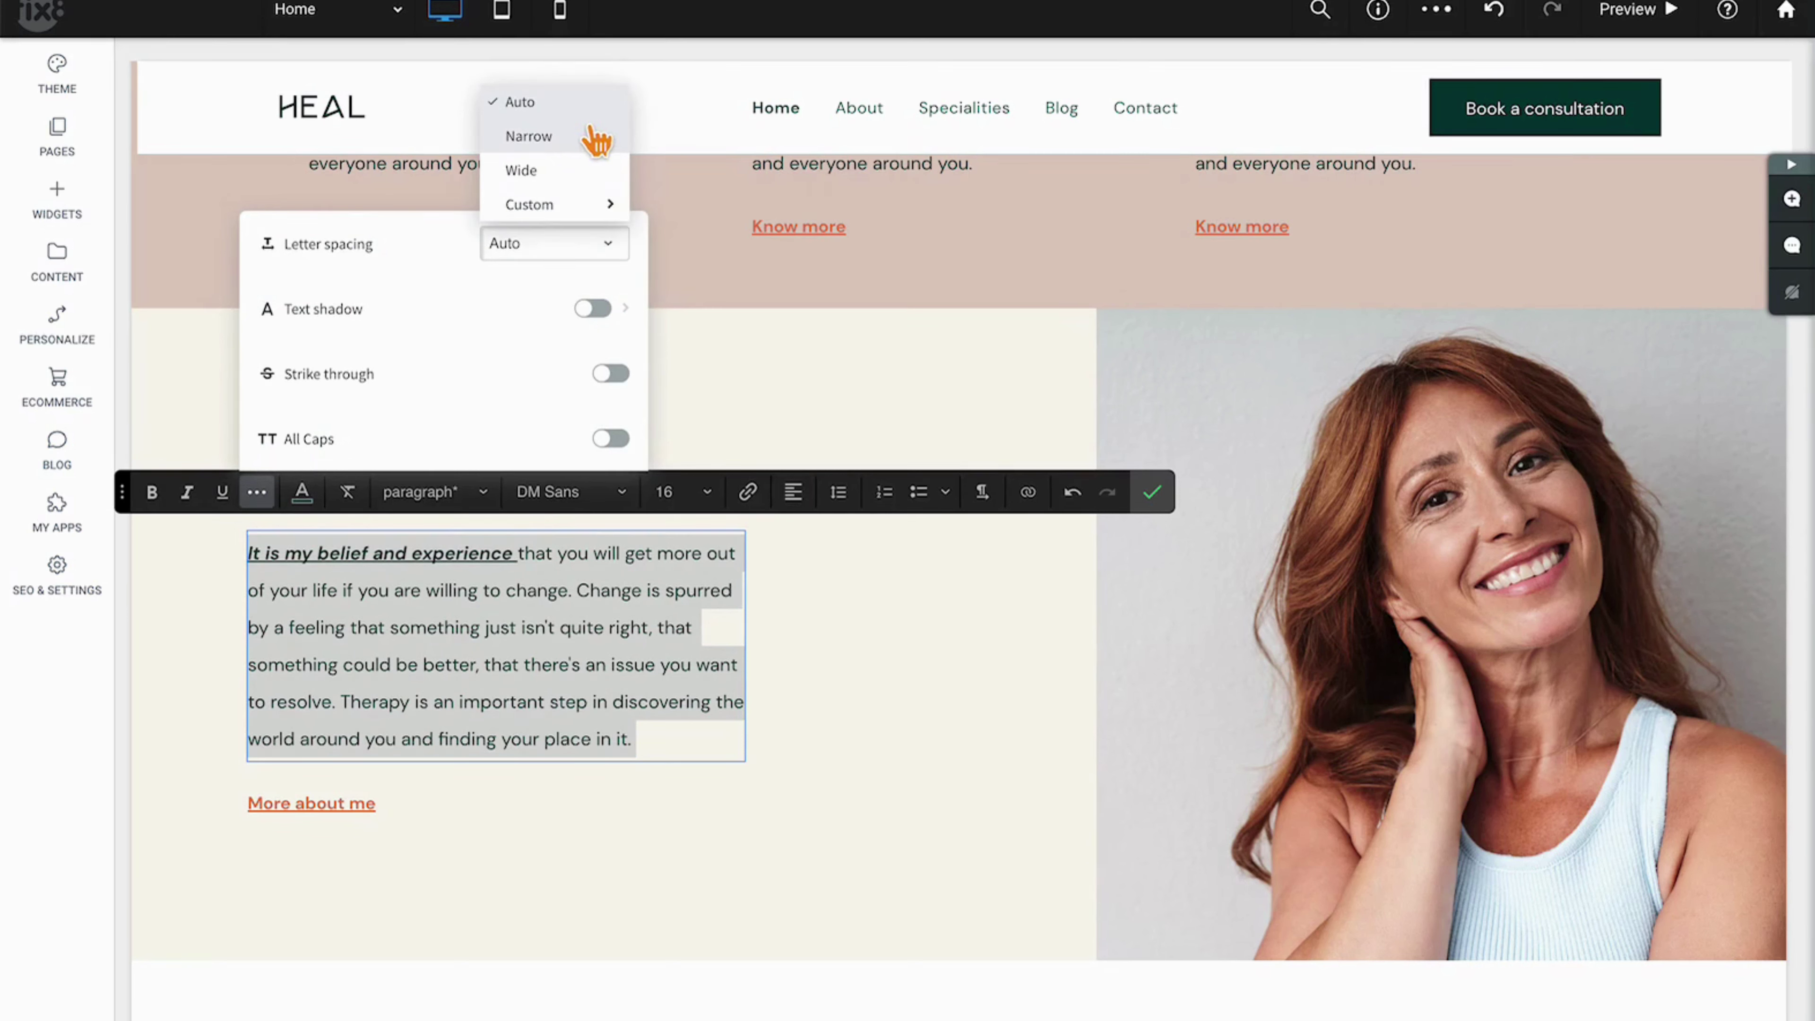
left_click(580, 137)
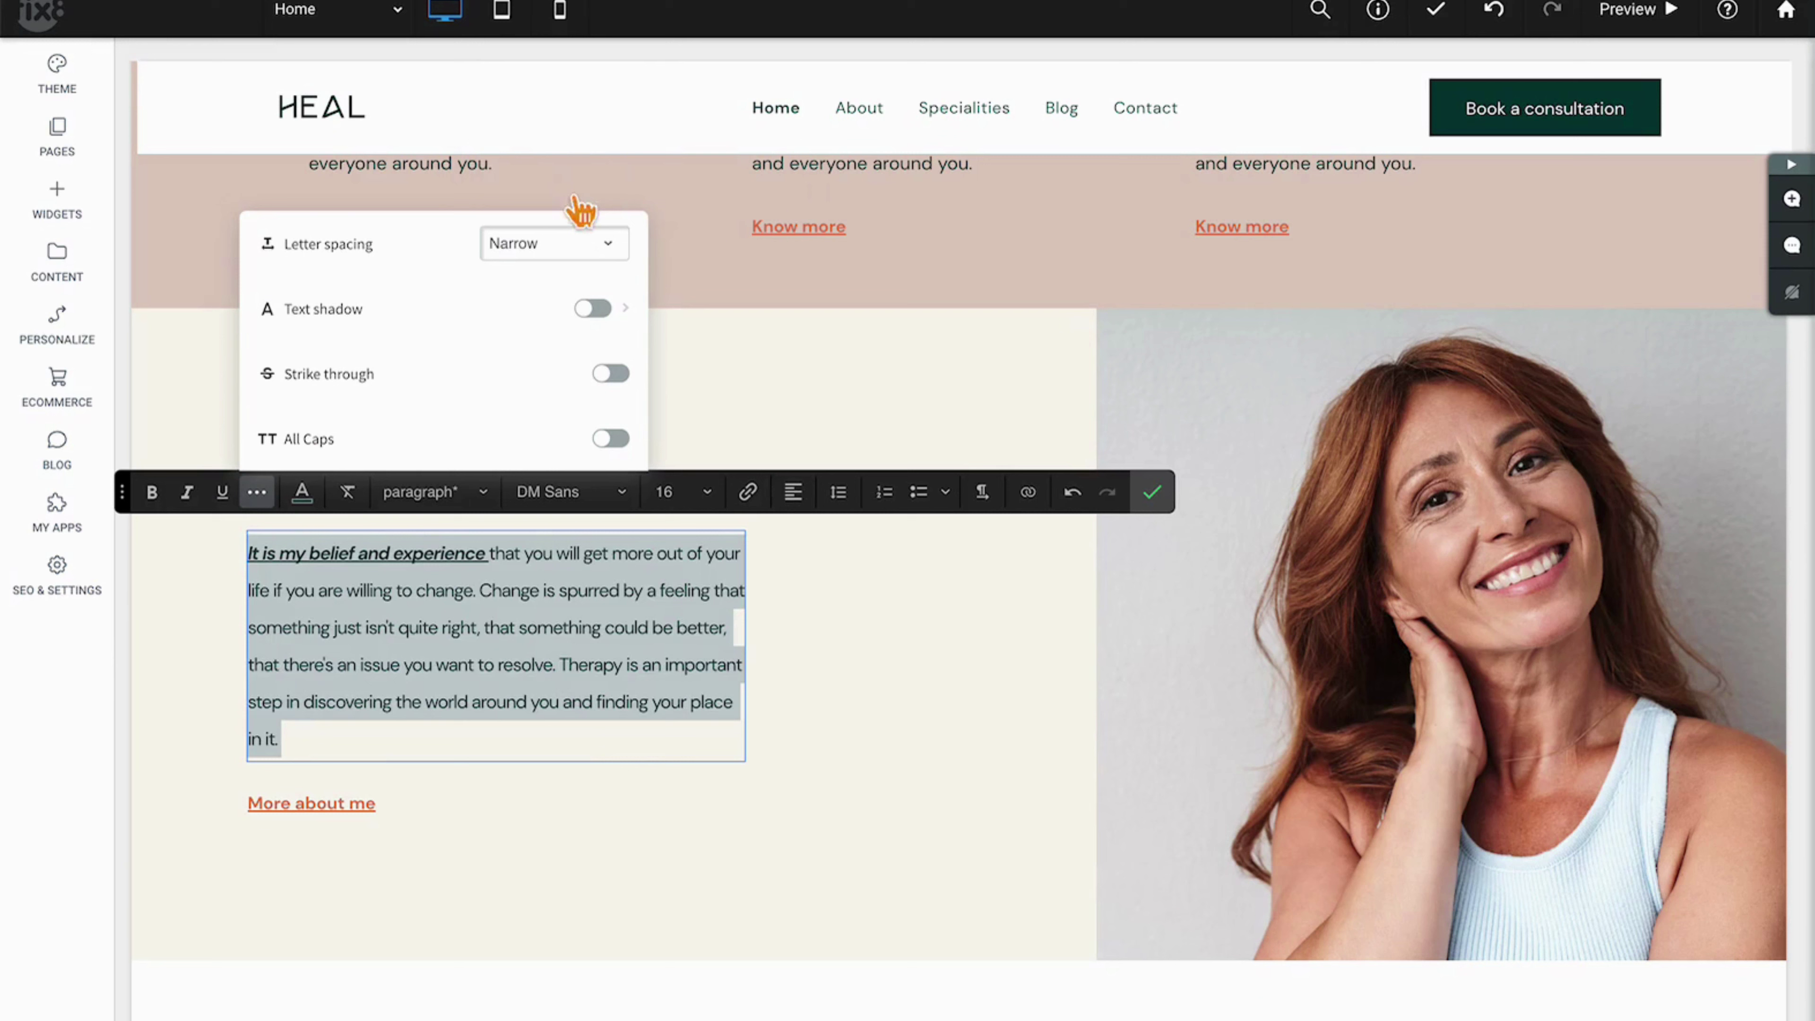
left_click(578, 245)
left_click(568, 172)
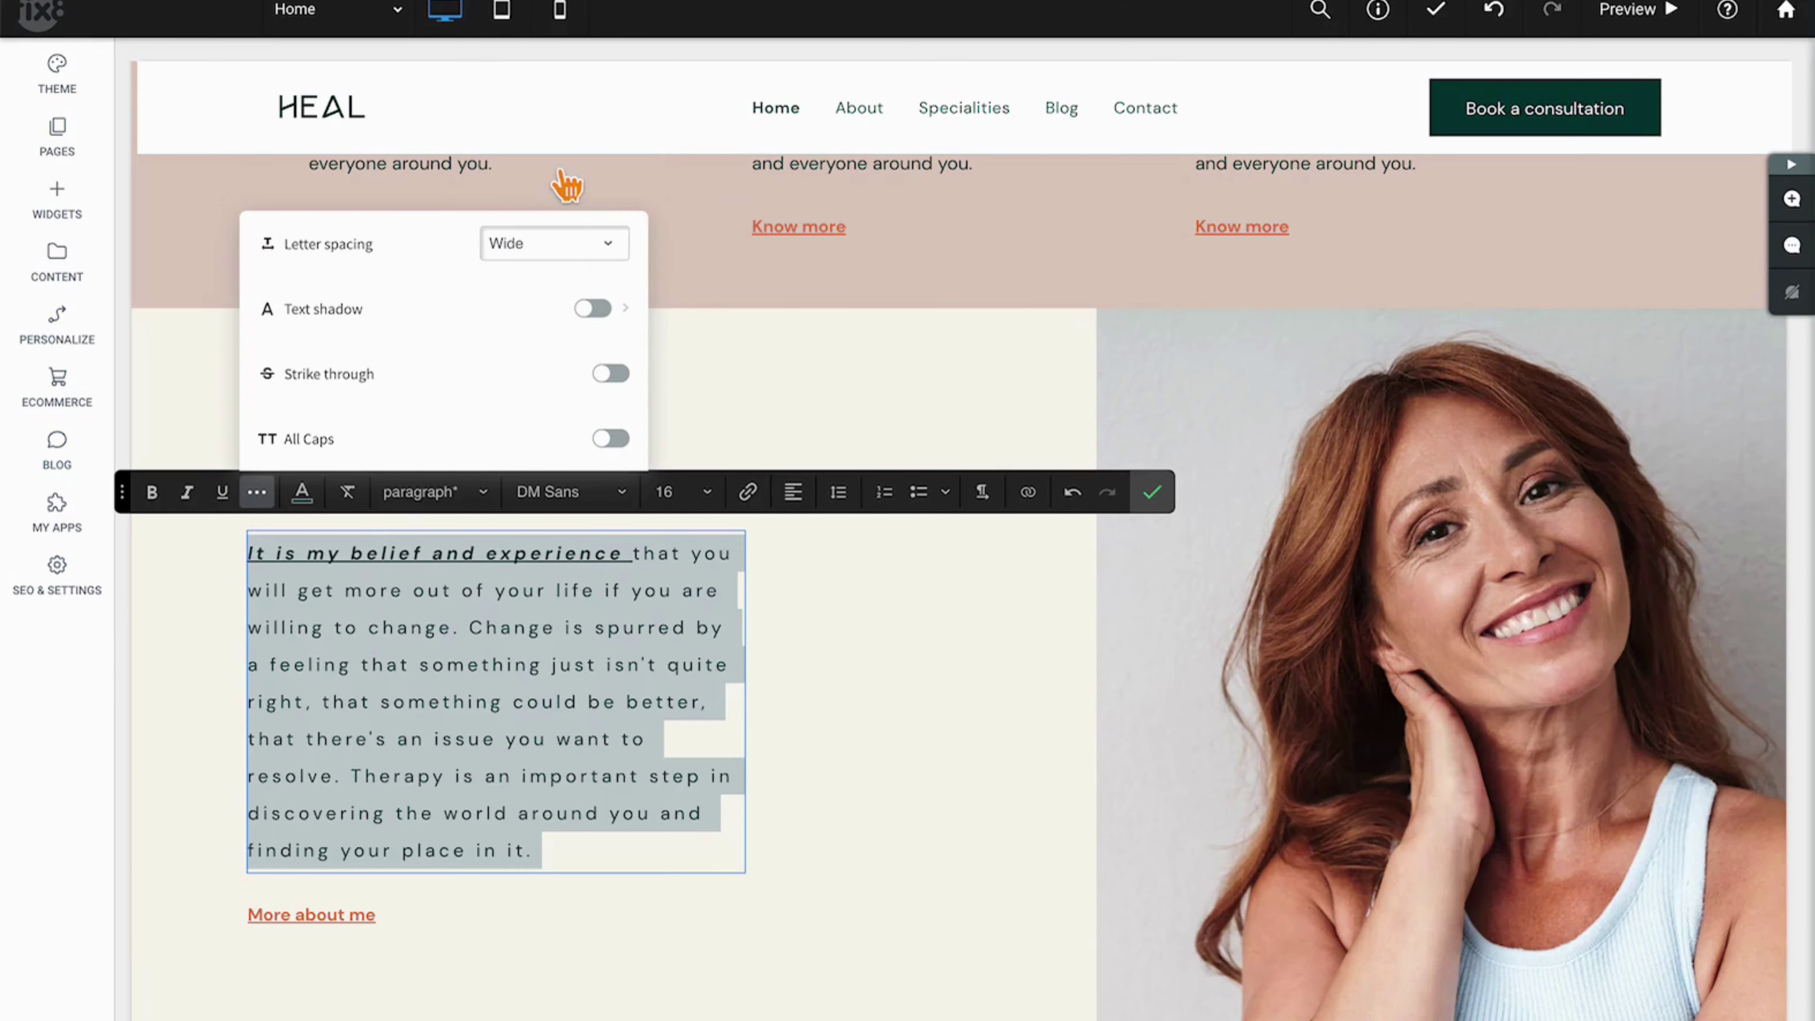
left_click(571, 249)
mouse_move(585, 208)
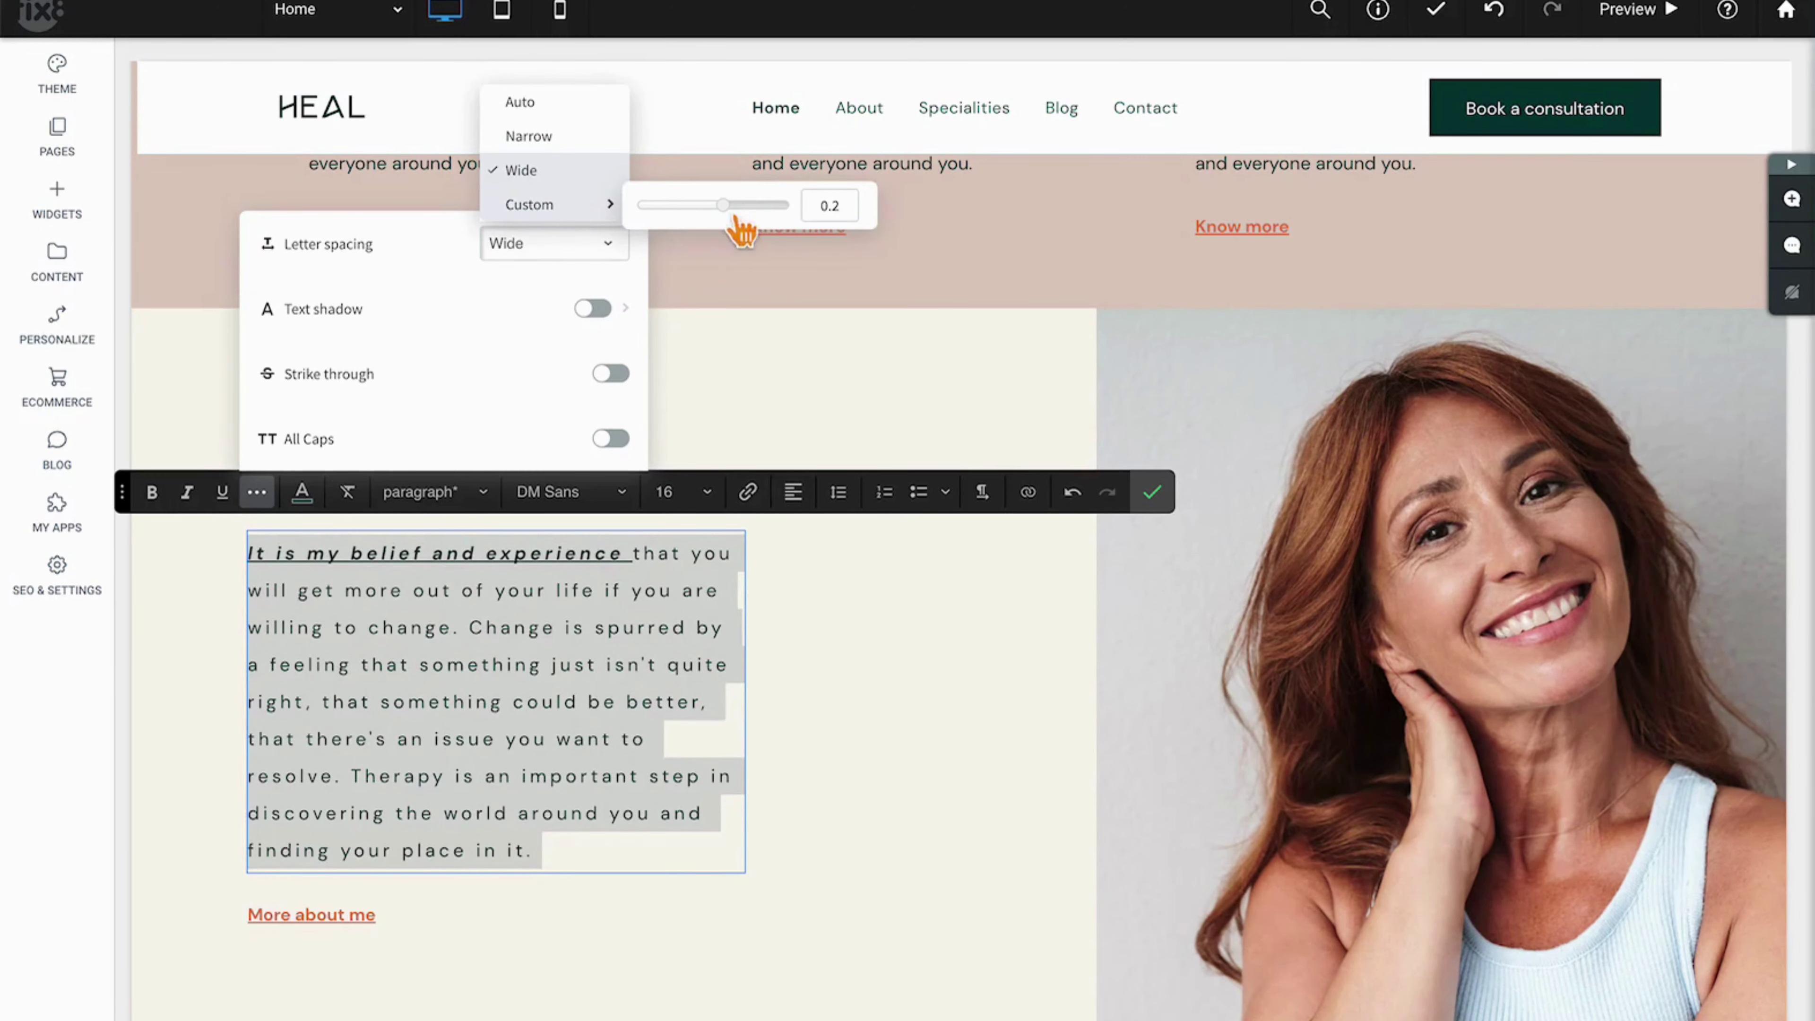
left_click_drag(741, 223, 704, 228)
left_click(599, 254)
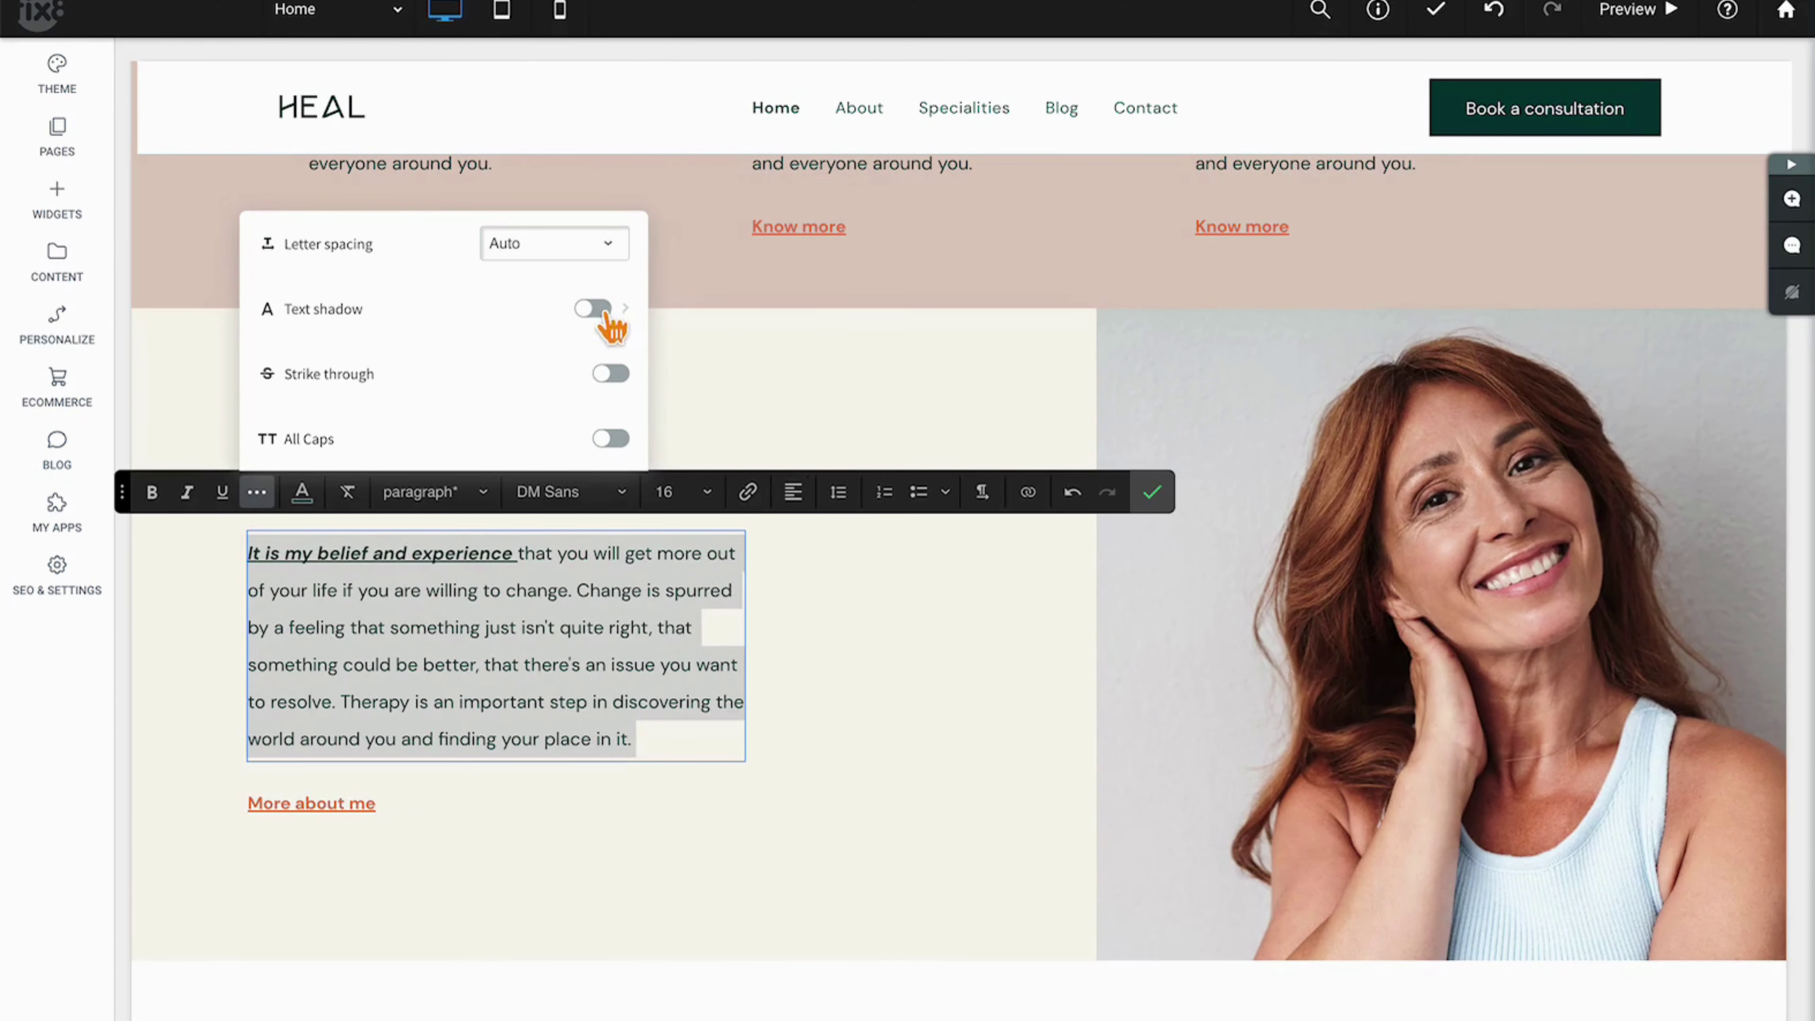
left_click(593, 308)
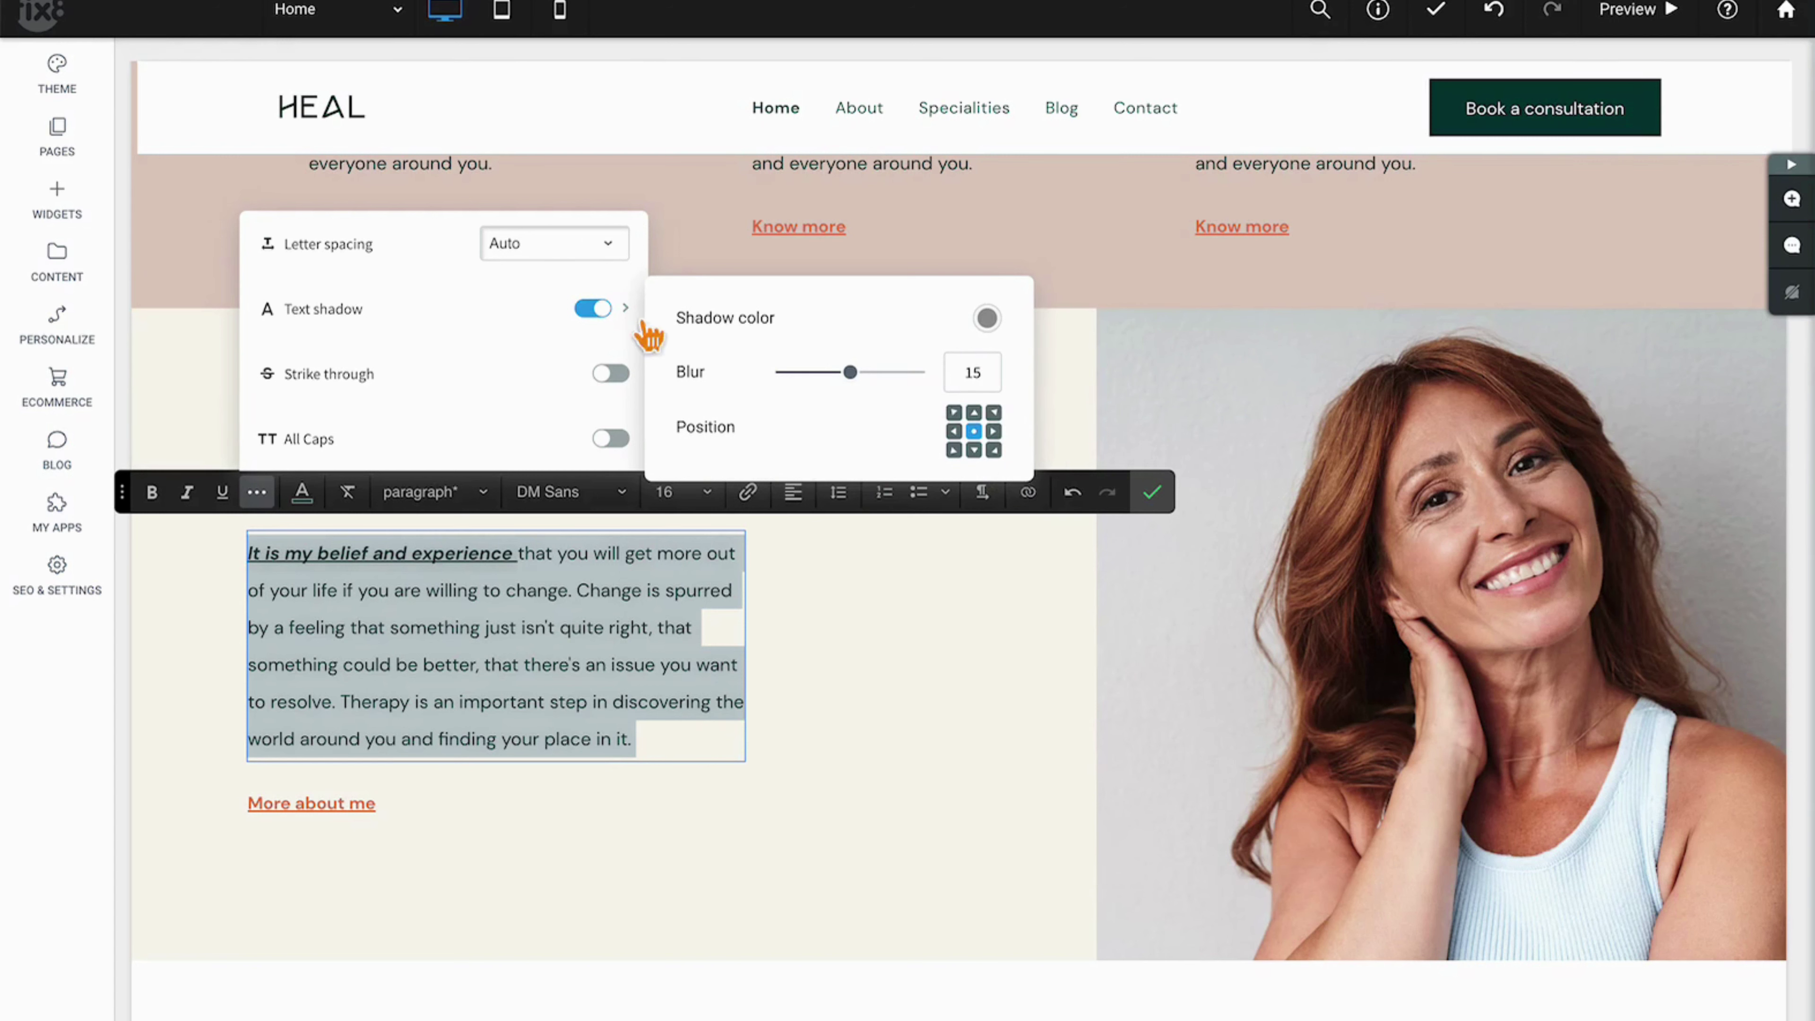
left_click(599, 309)
left_click(627, 384)
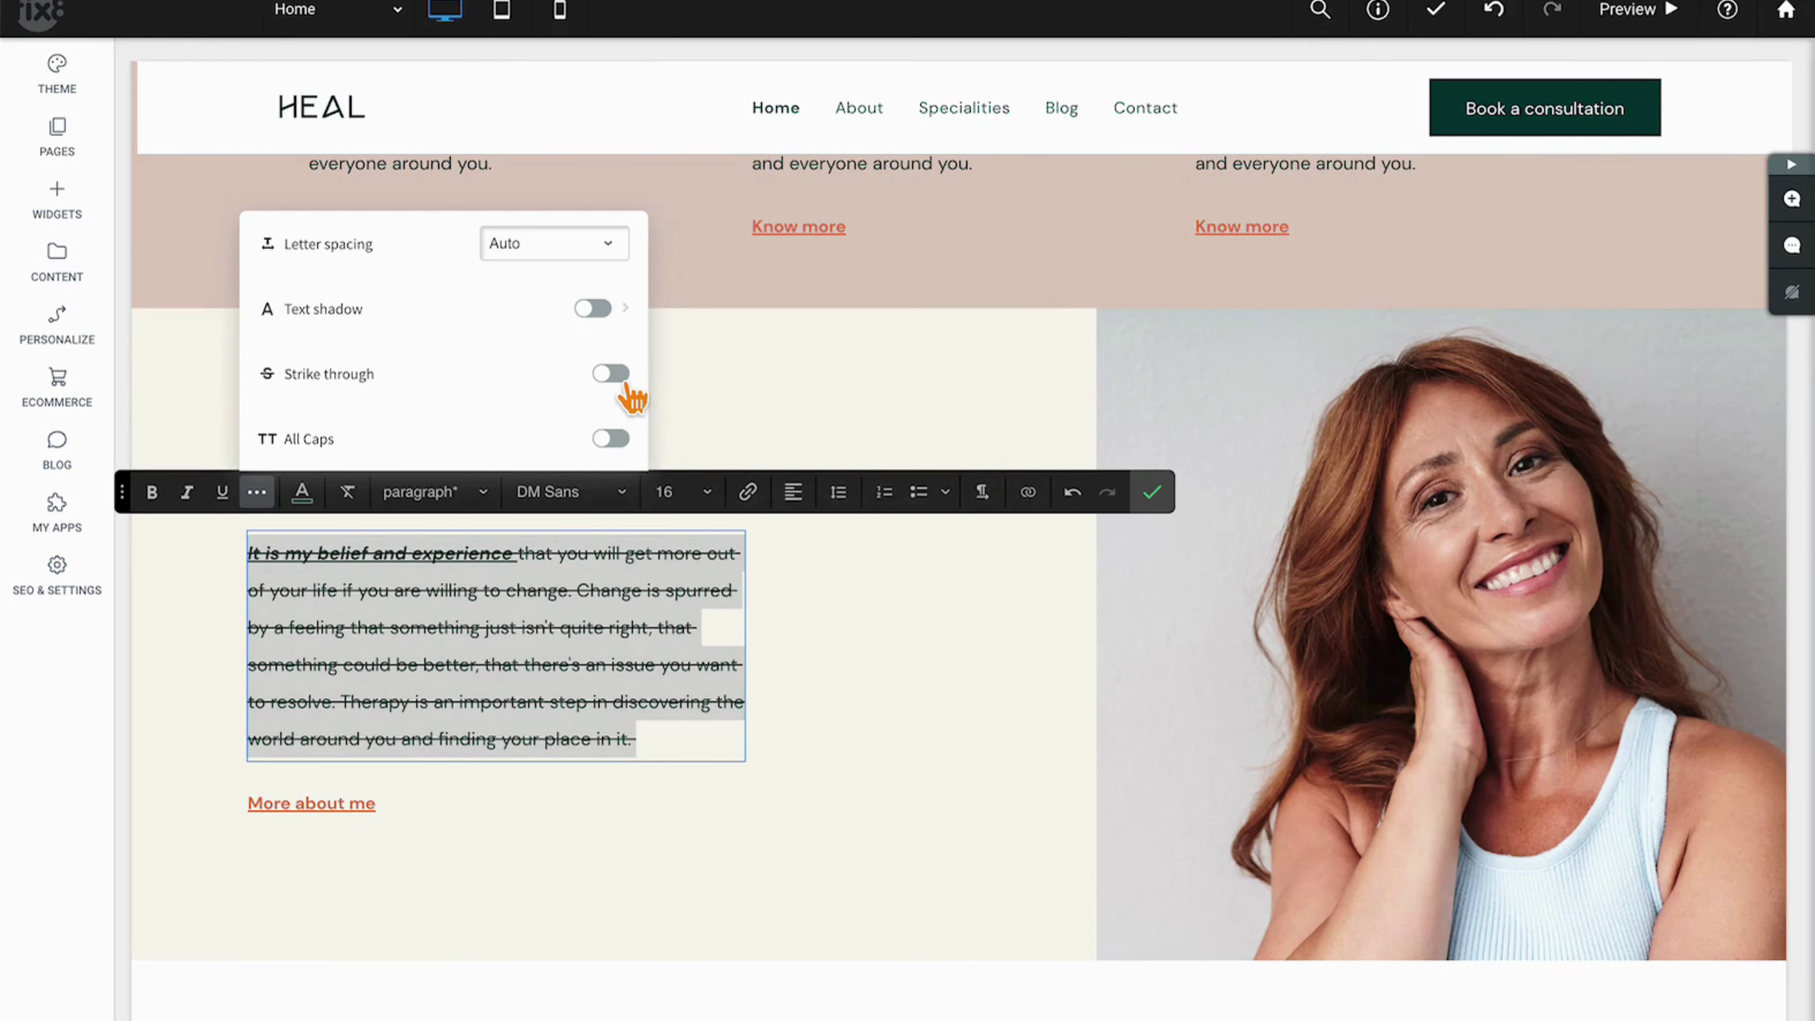
left_click(627, 385)
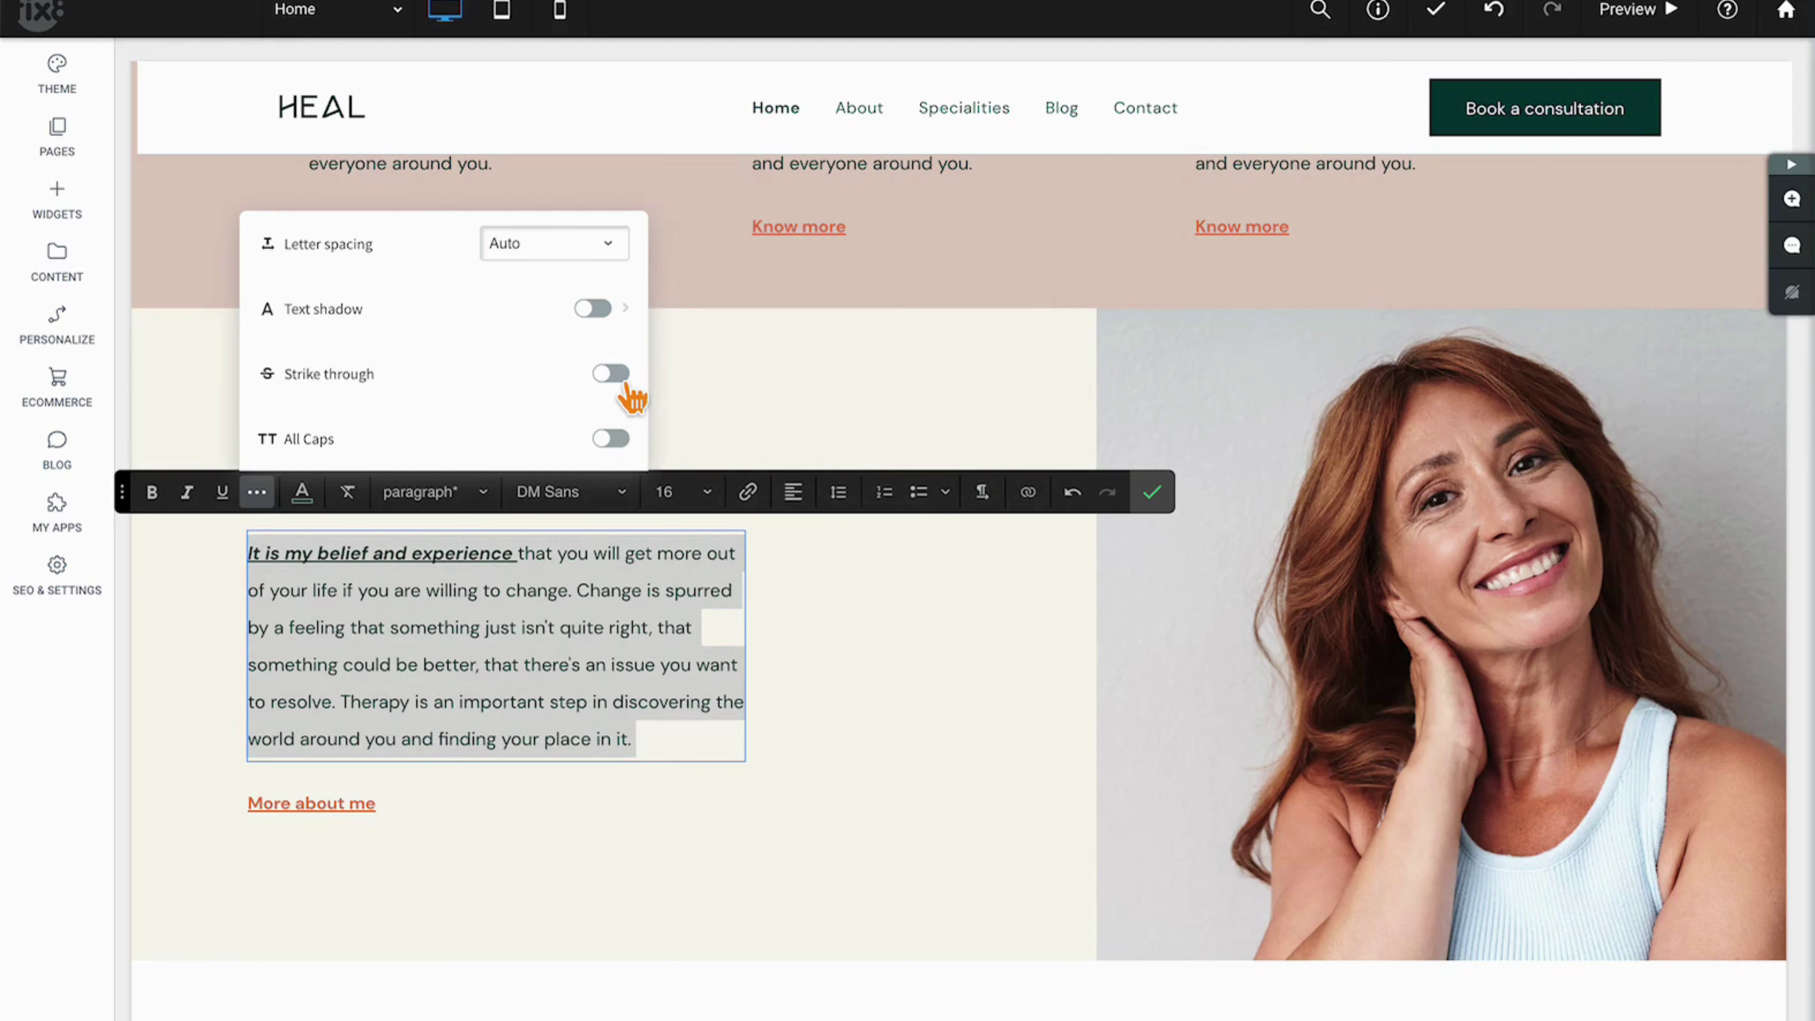
left_click(614, 439)
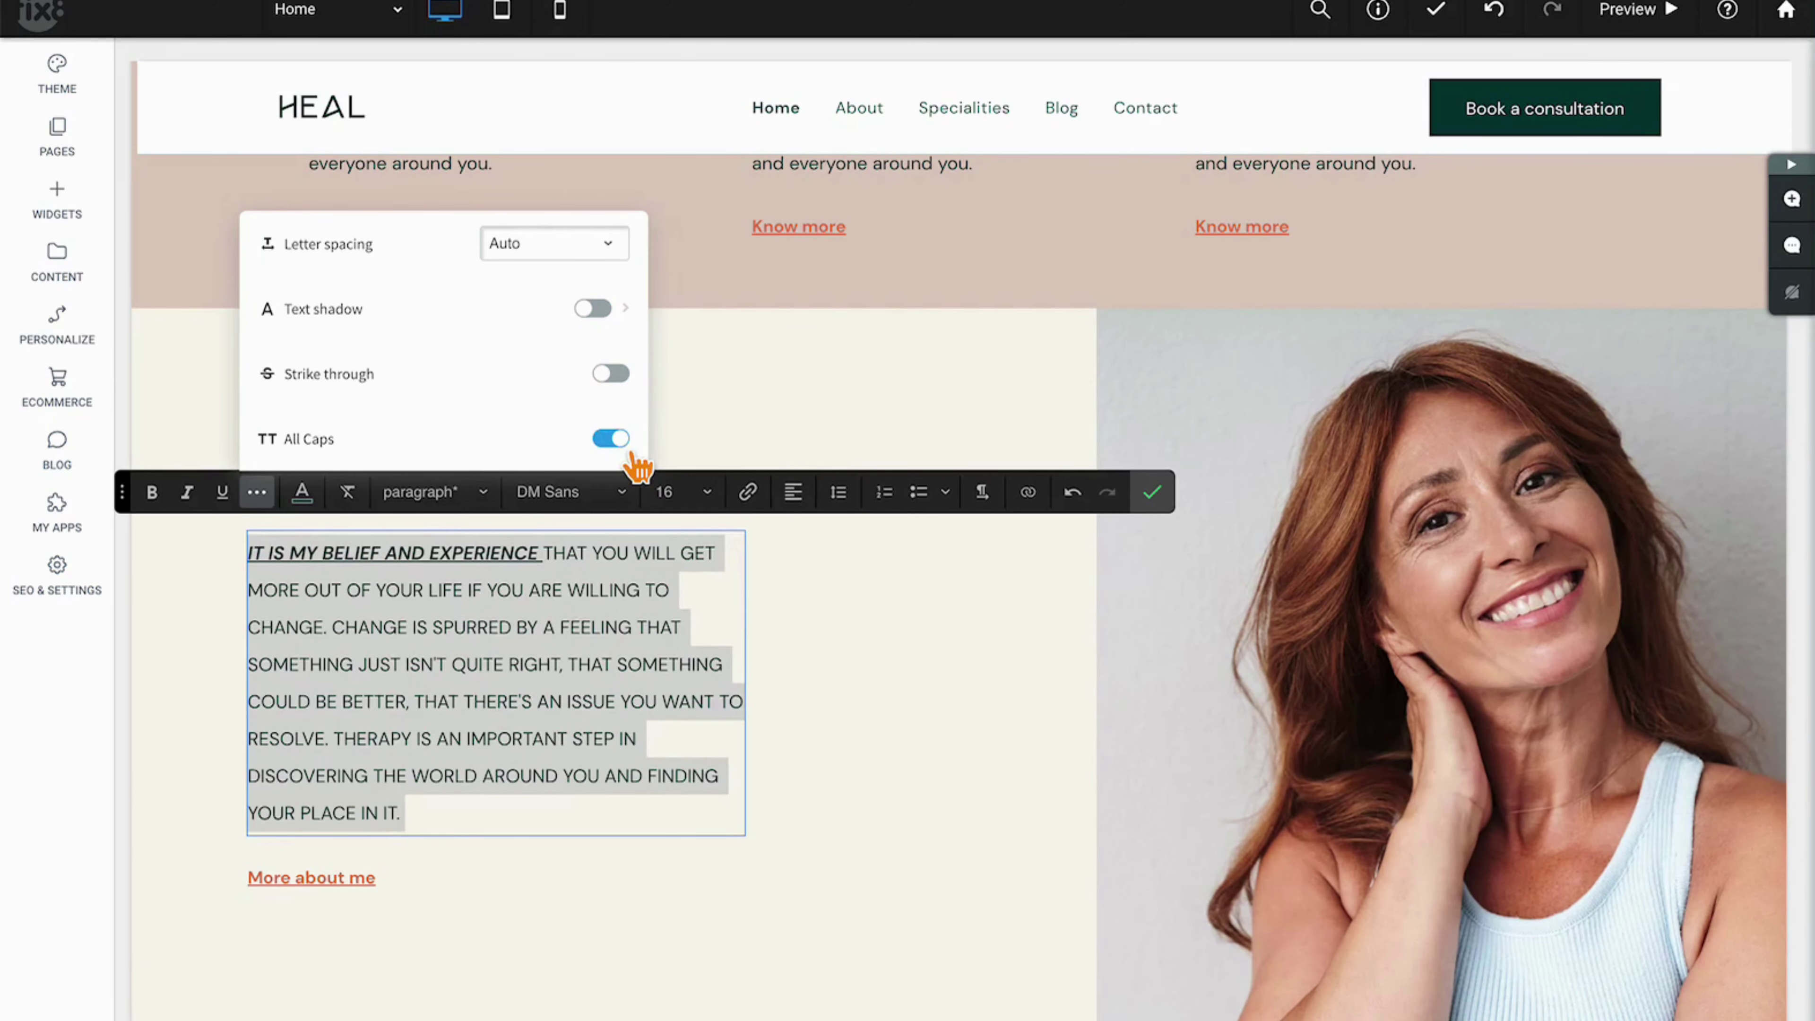
left_click(629, 449)
left_click(384, 665)
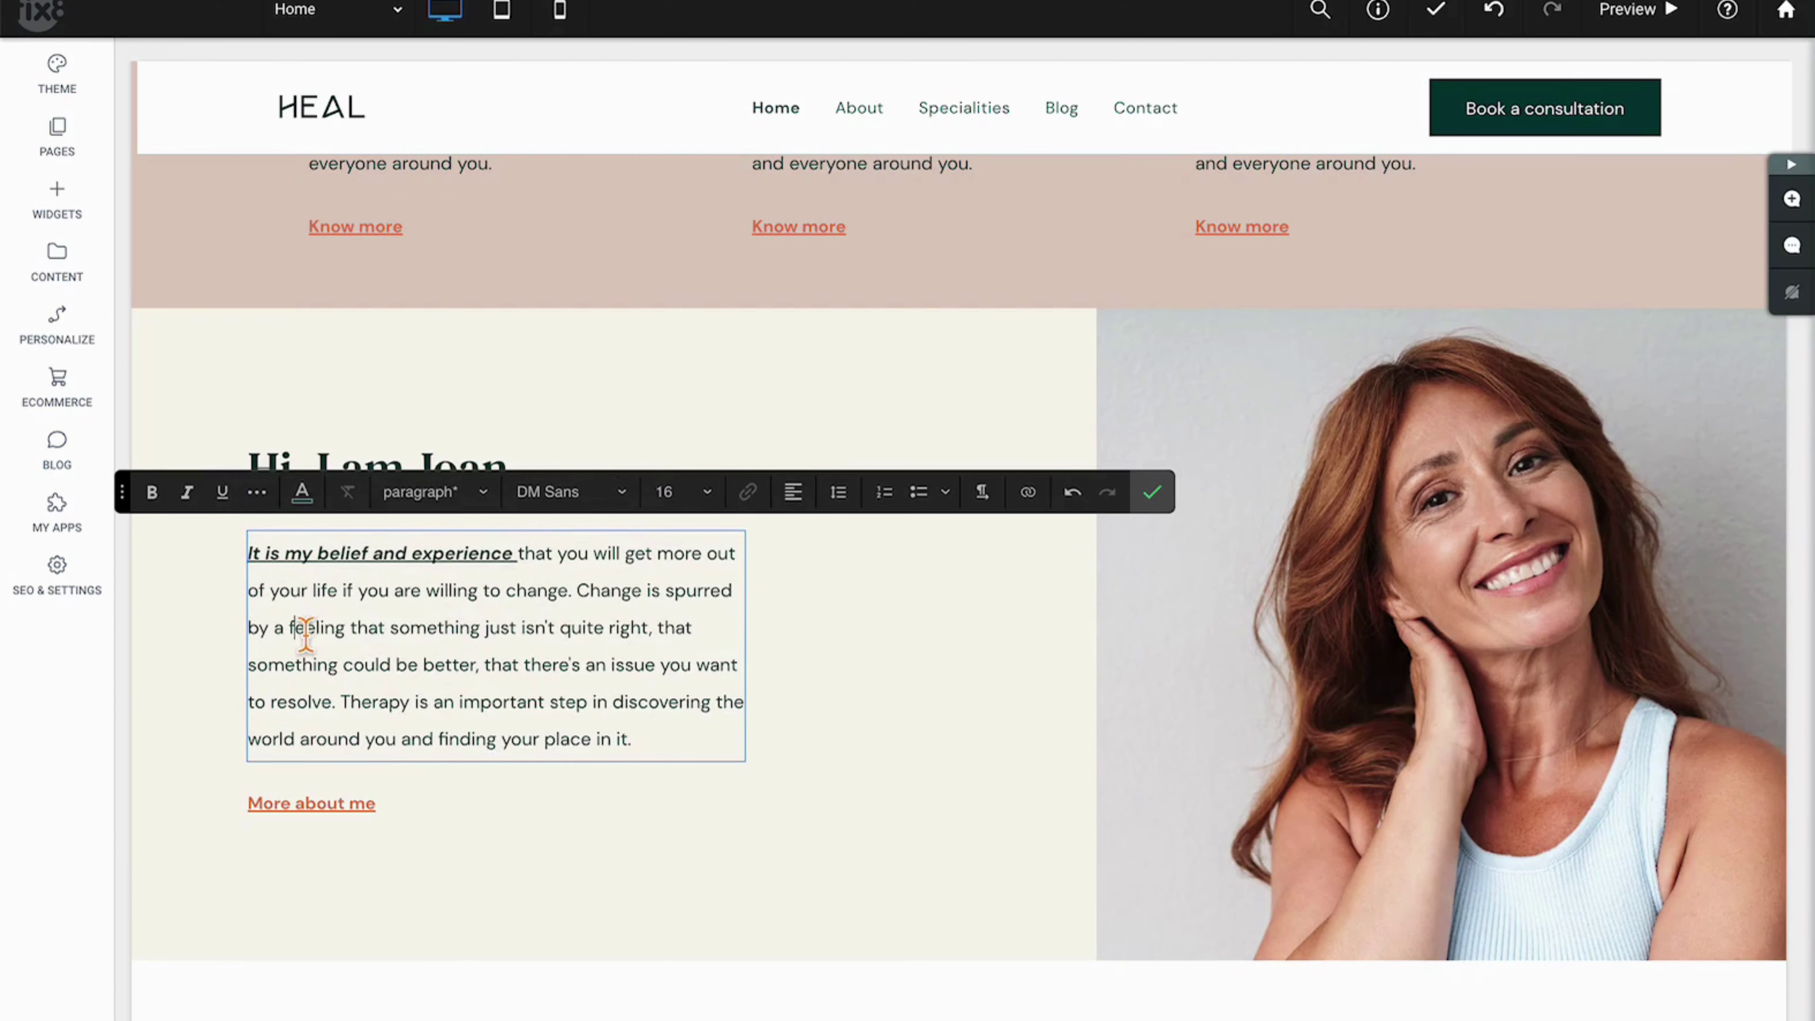
Step: Colour part of the 'feeling' sentence with a custom cyan from the full colour picker
left_click_drag(305, 629, 614, 629)
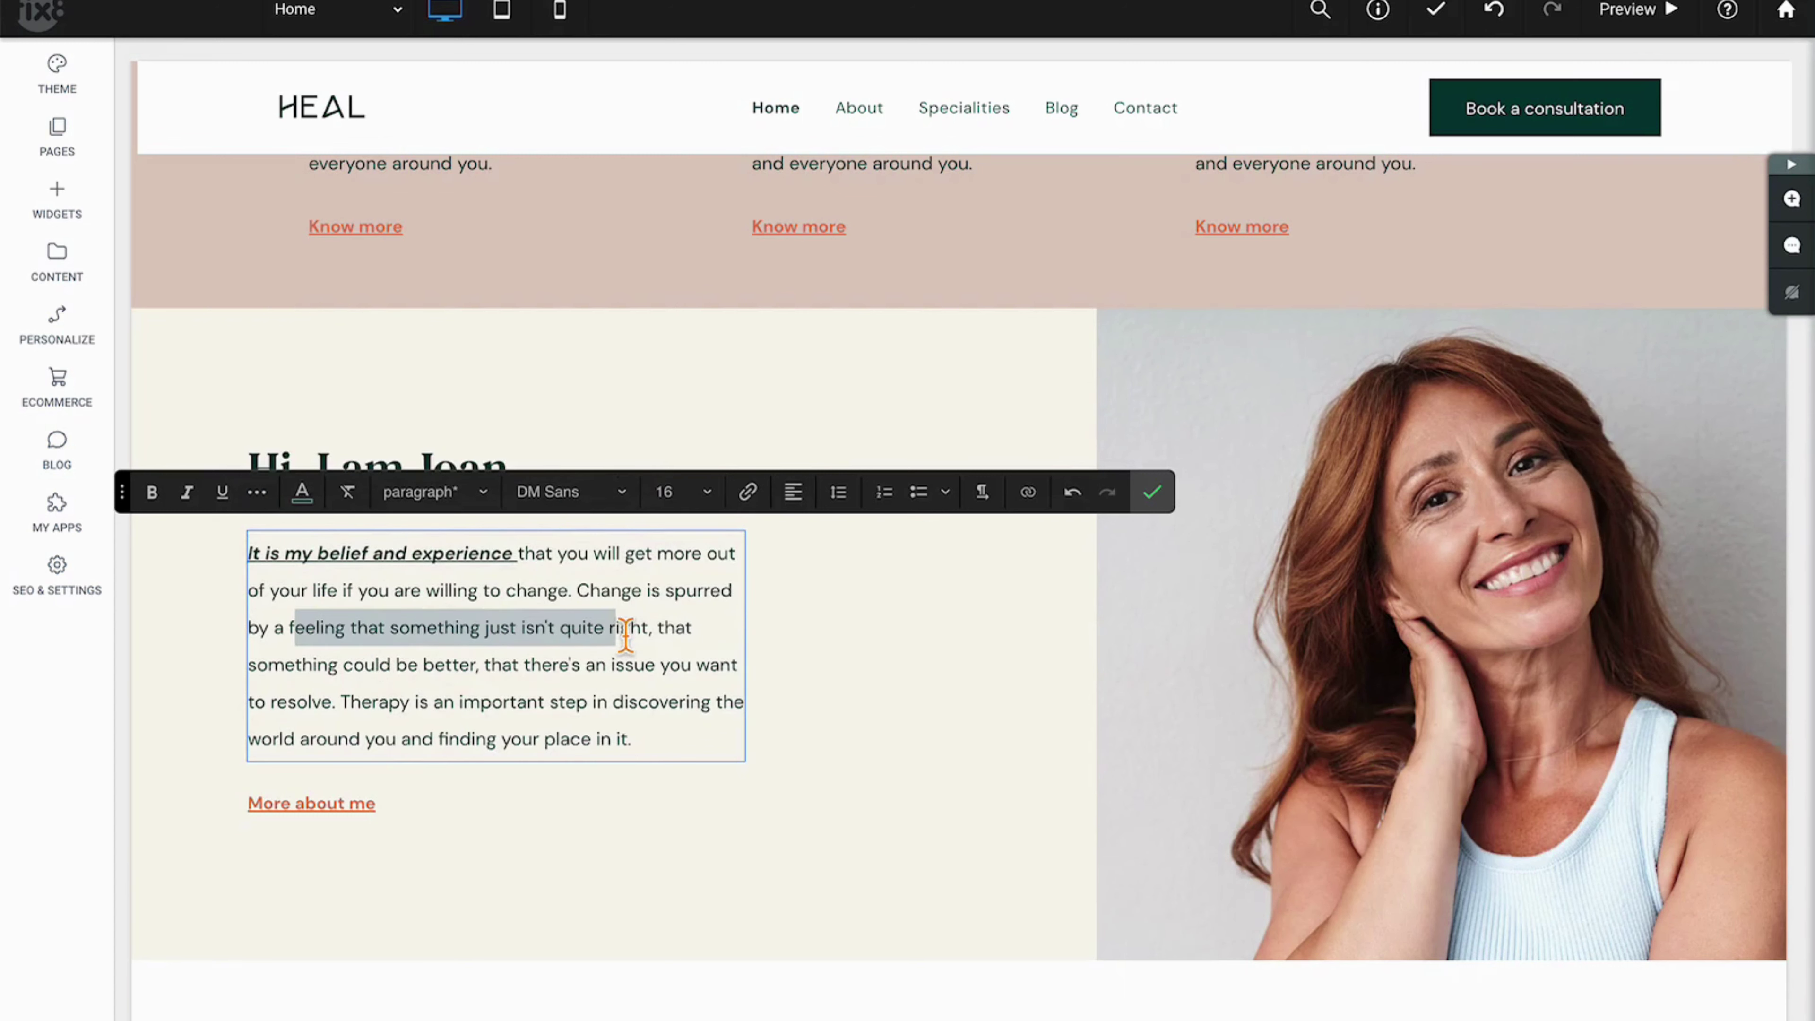
left_click(309, 508)
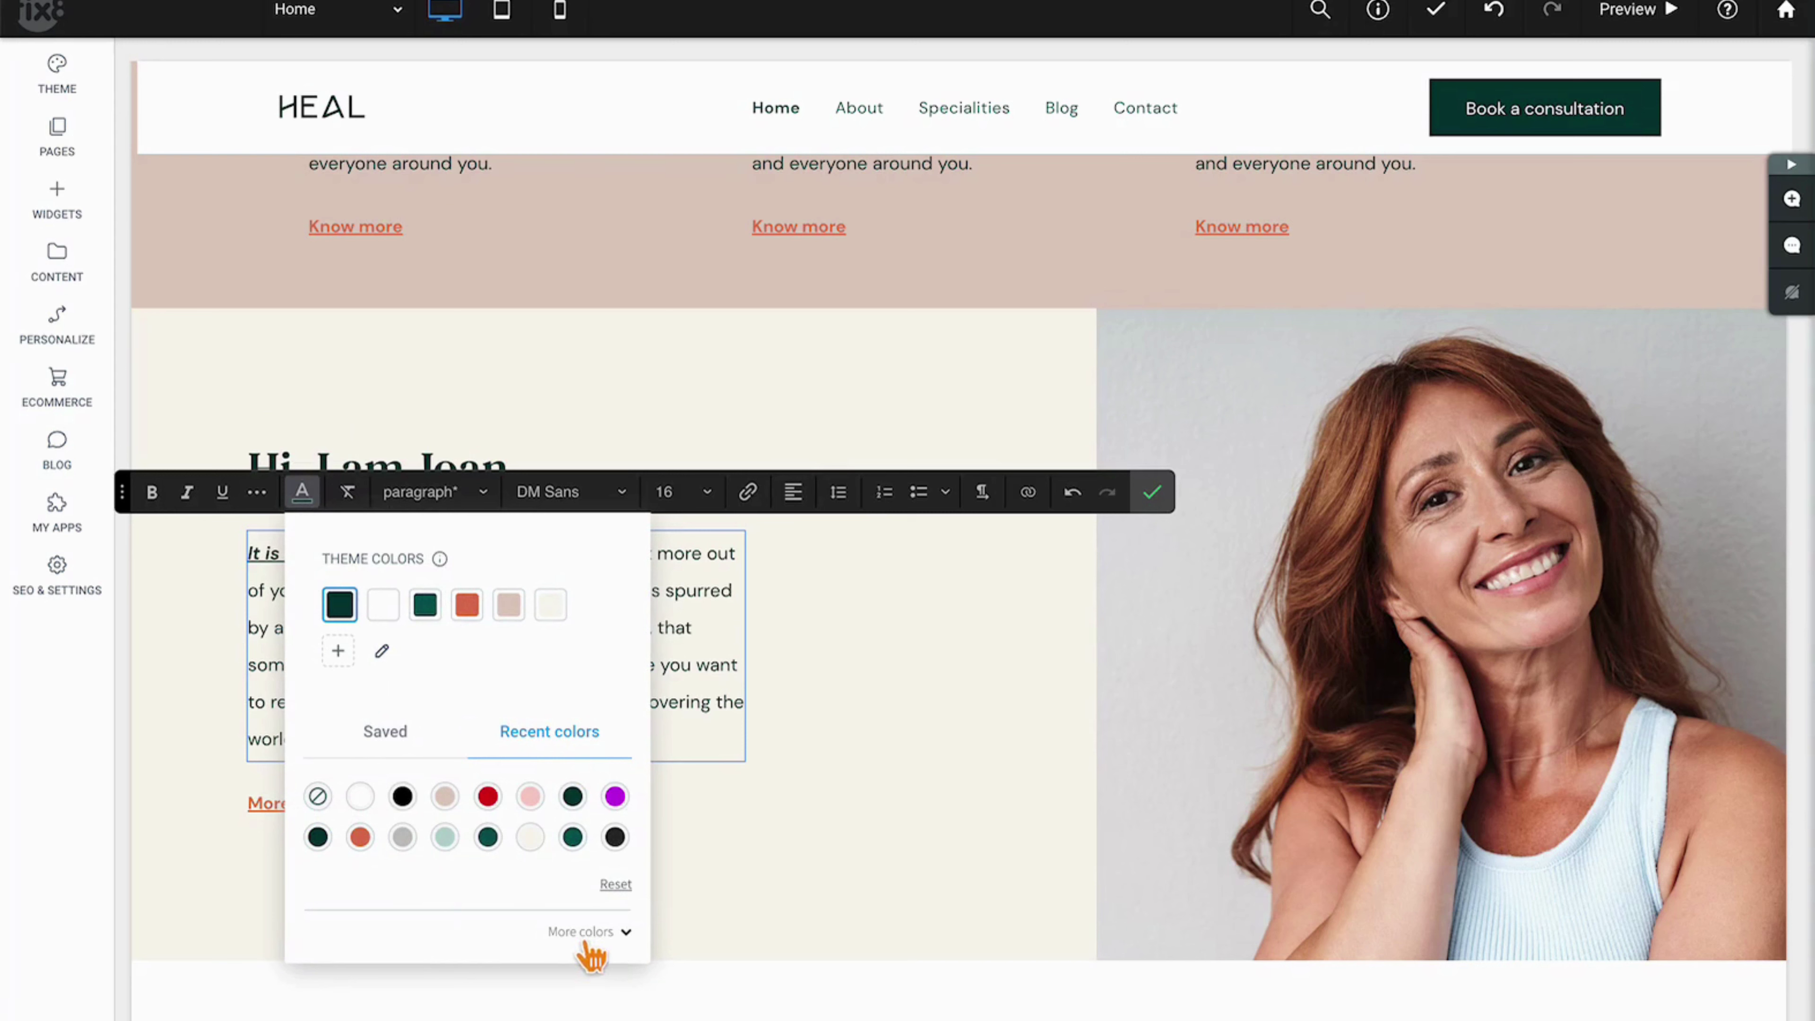
left_click(631, 943)
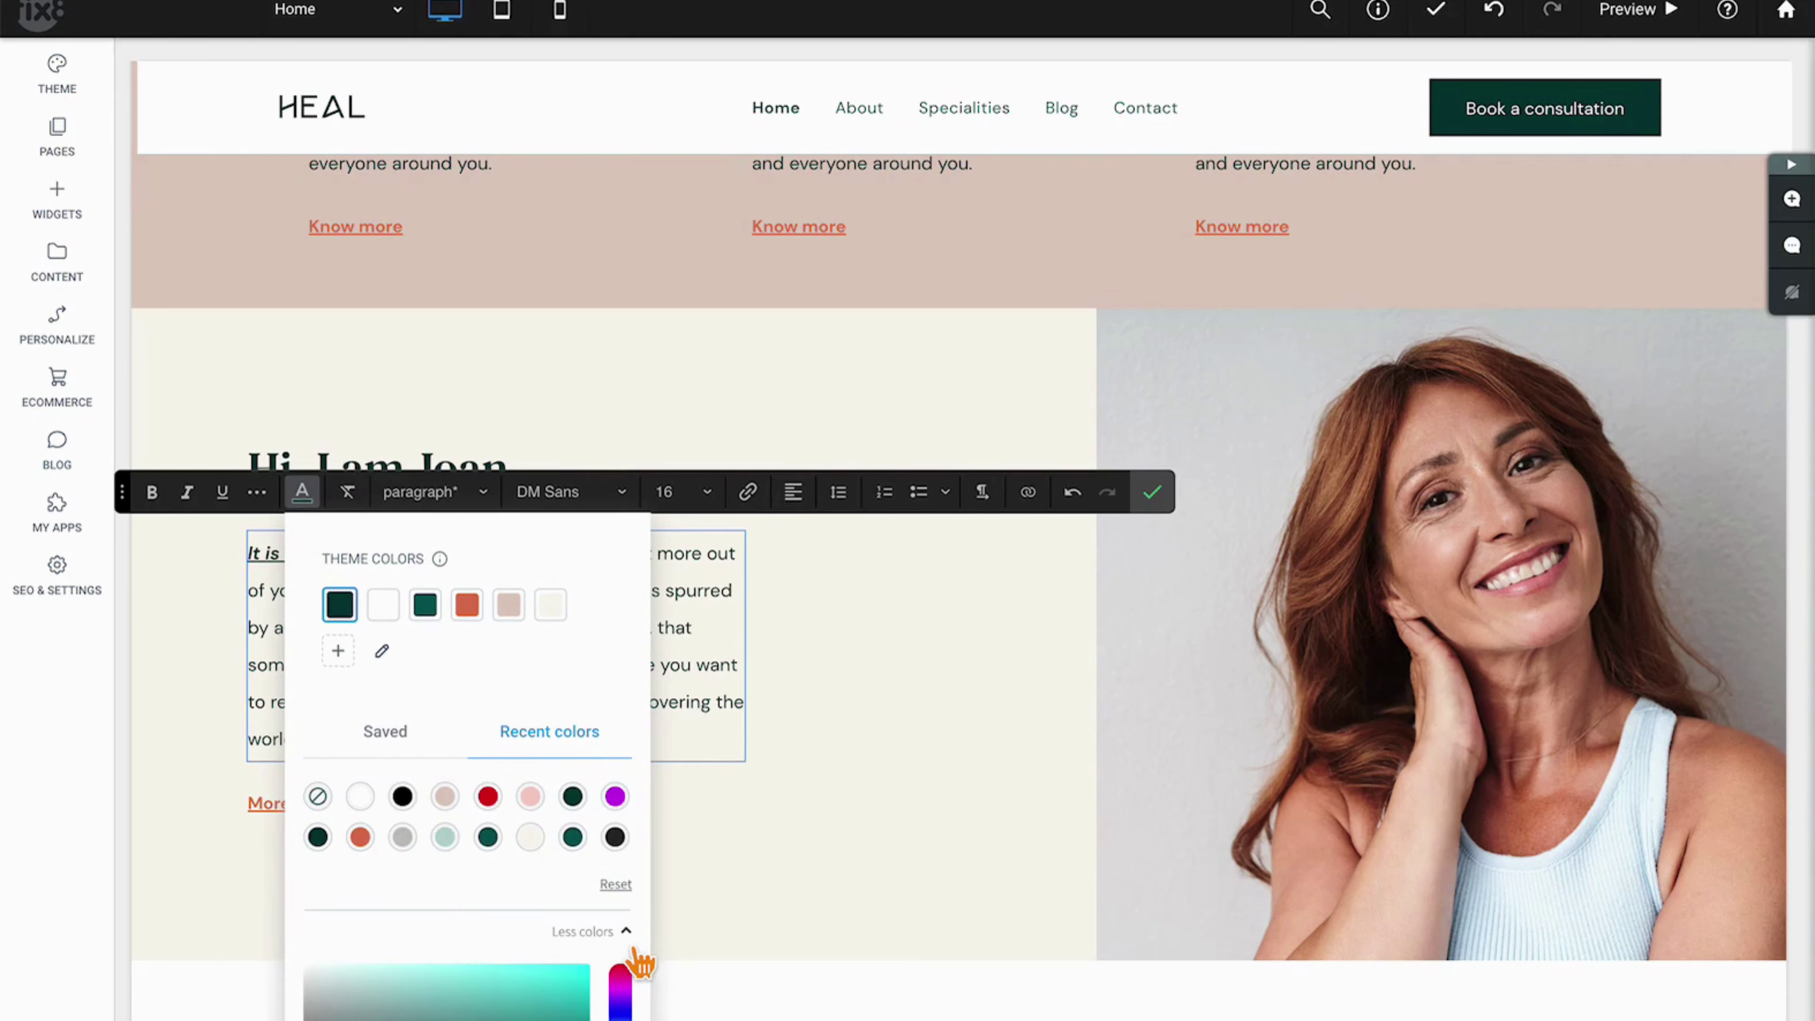
left_click(480, 959)
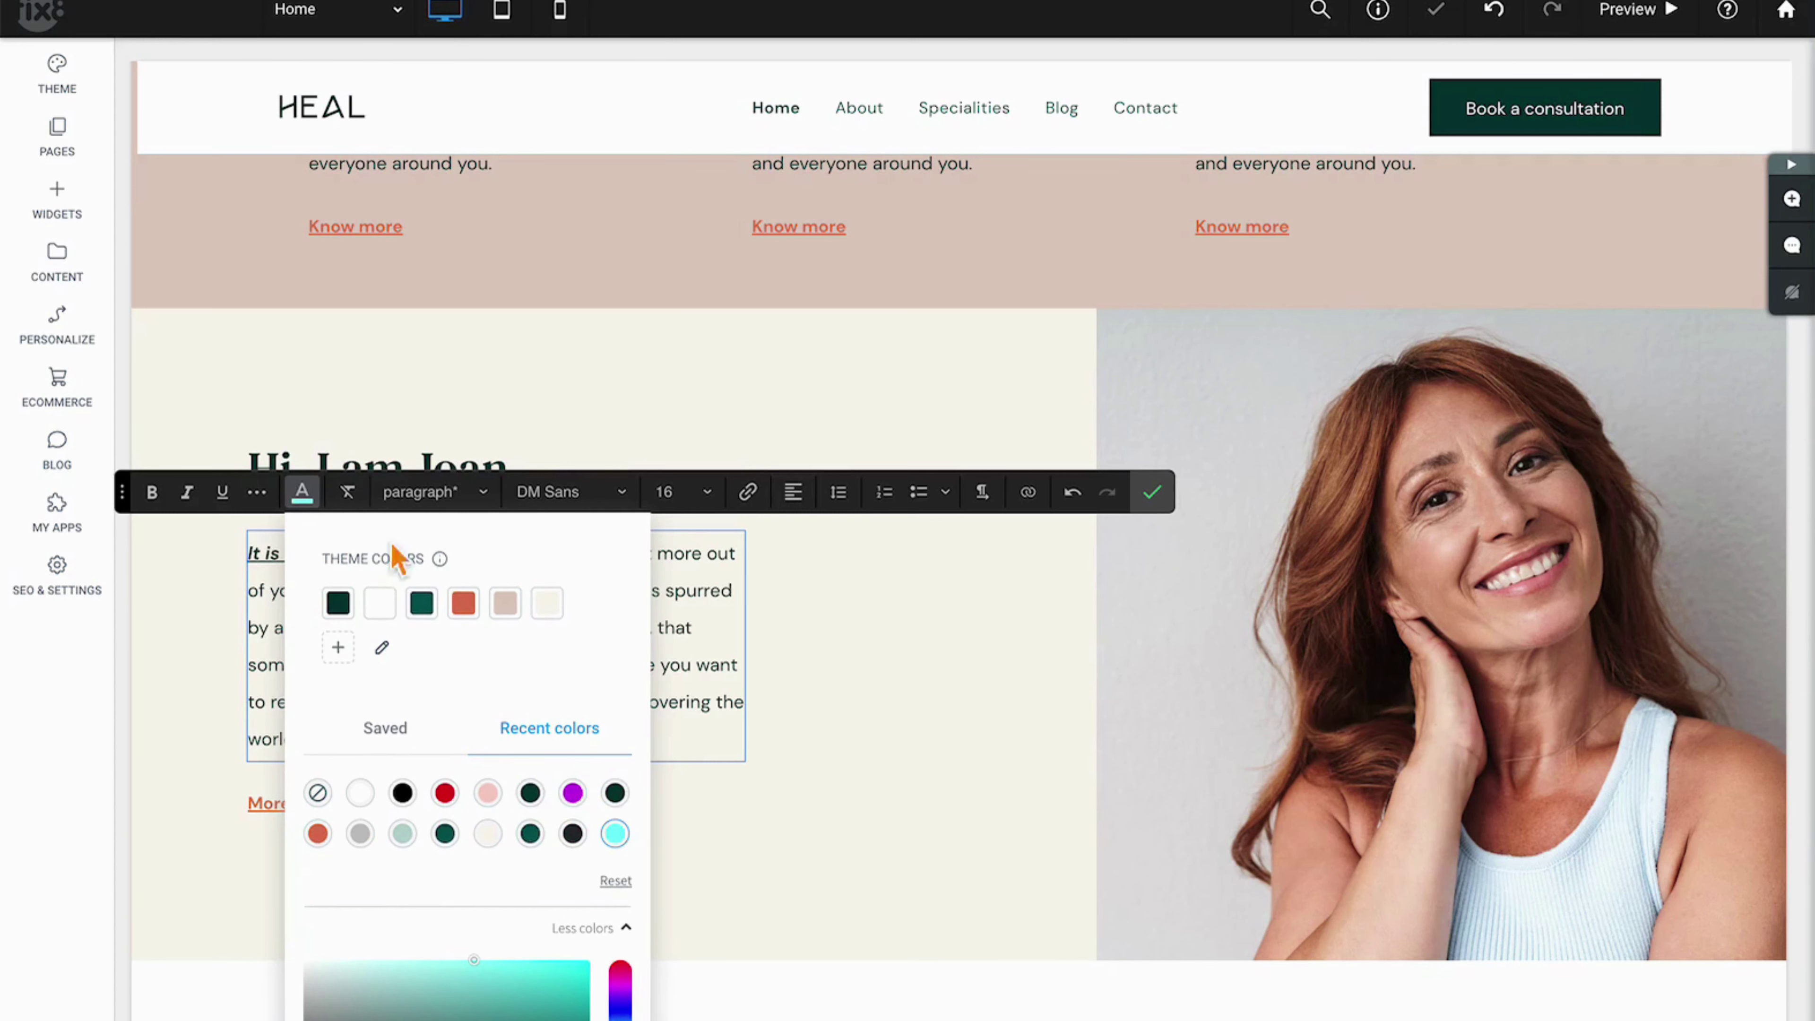
left_click(327, 509)
Step: Clear all formatting from the whole bio paragraph
left_click(478, 662)
key("ctrl+a")
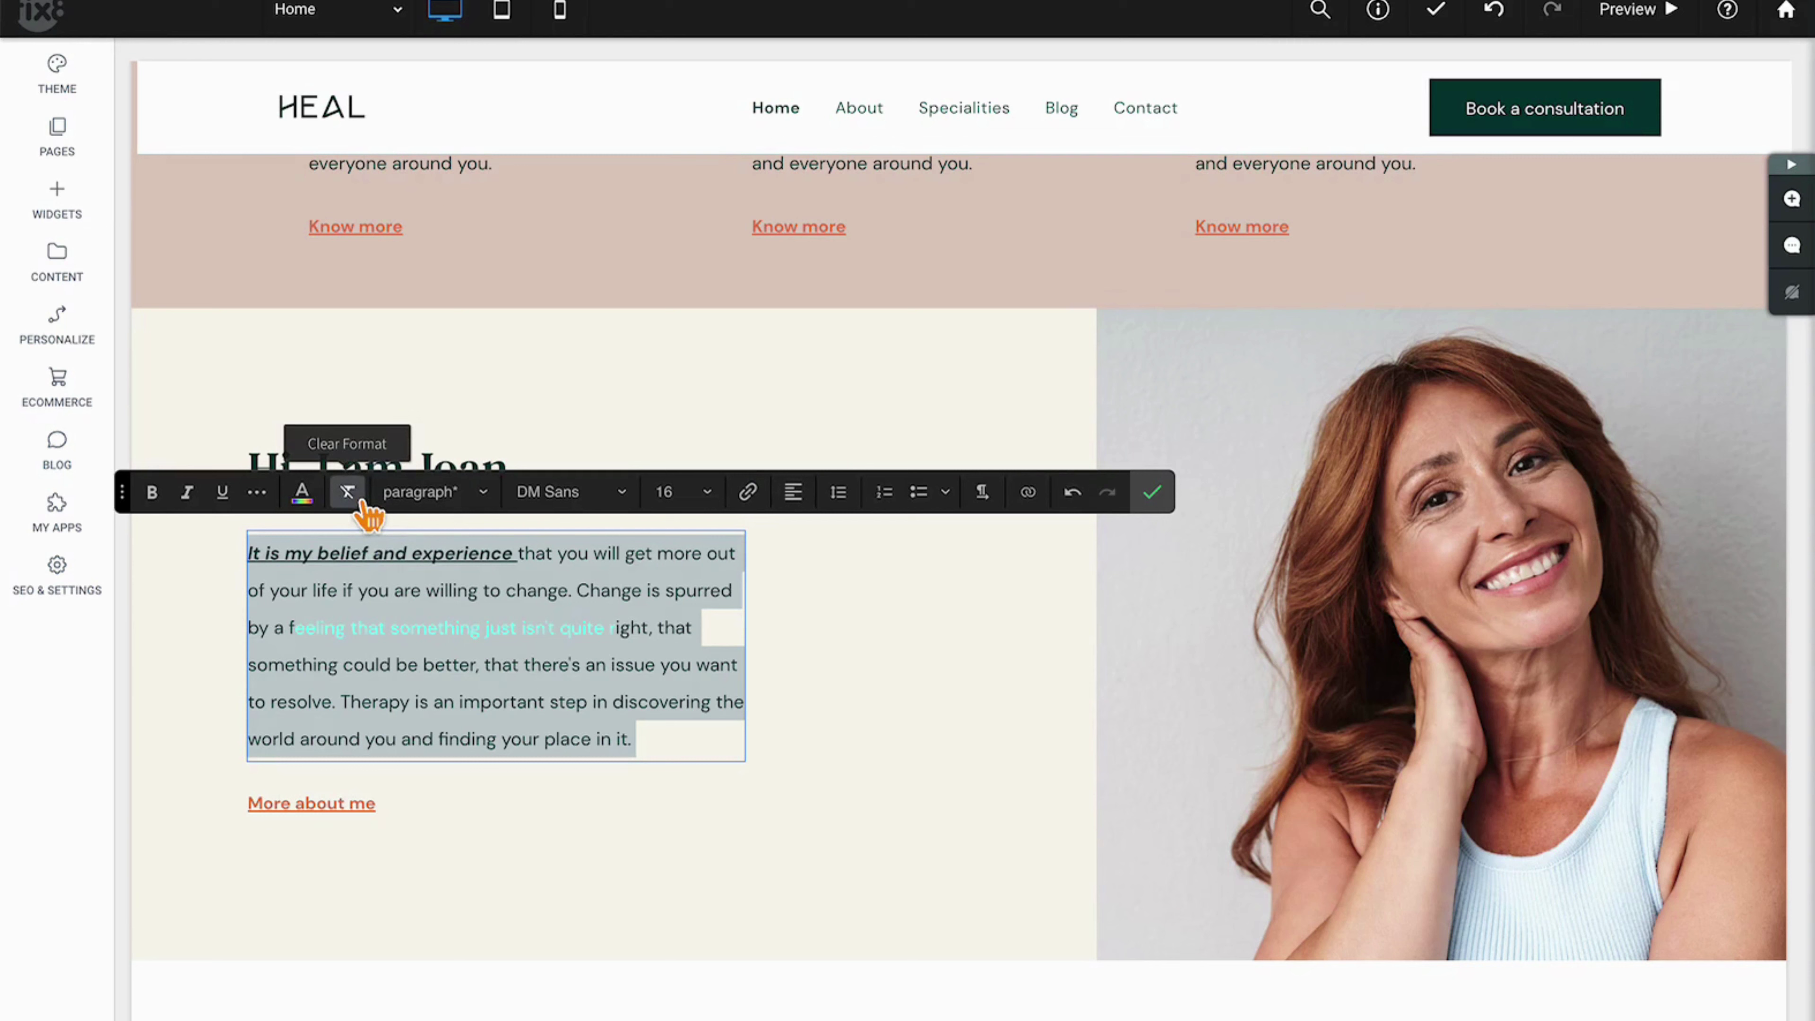
left_click(401, 493)
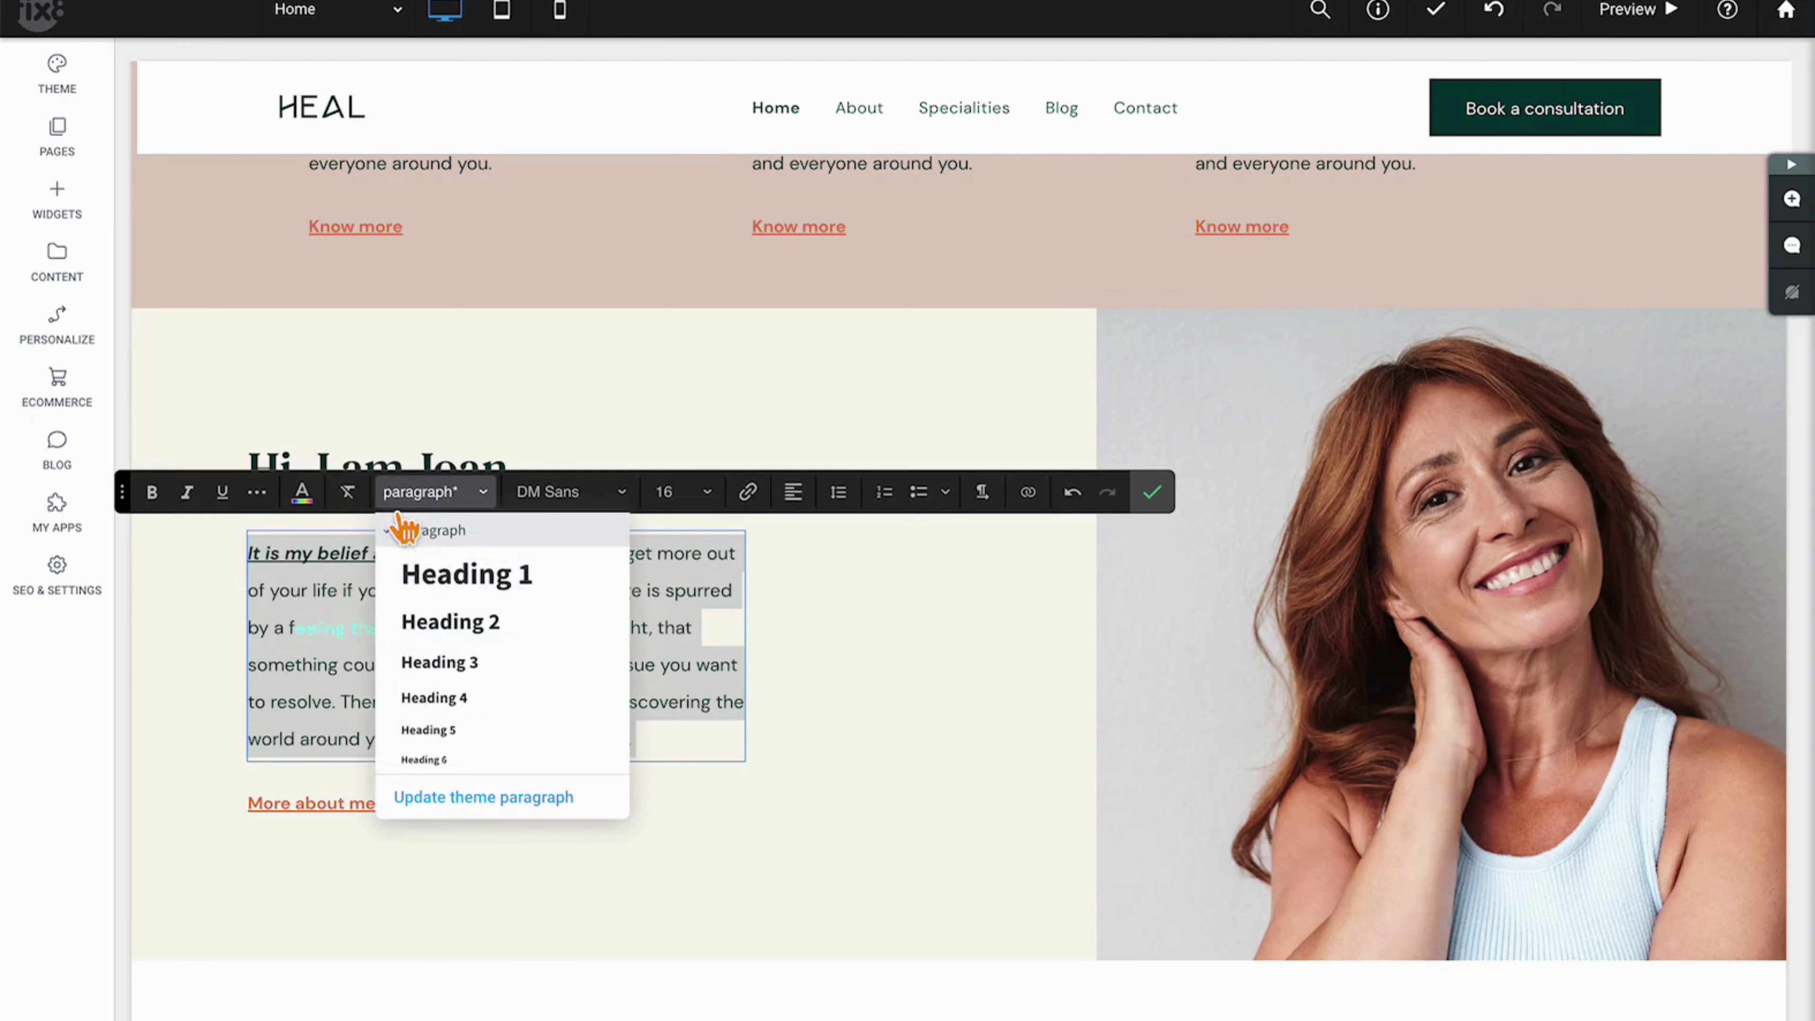
left_click(355, 500)
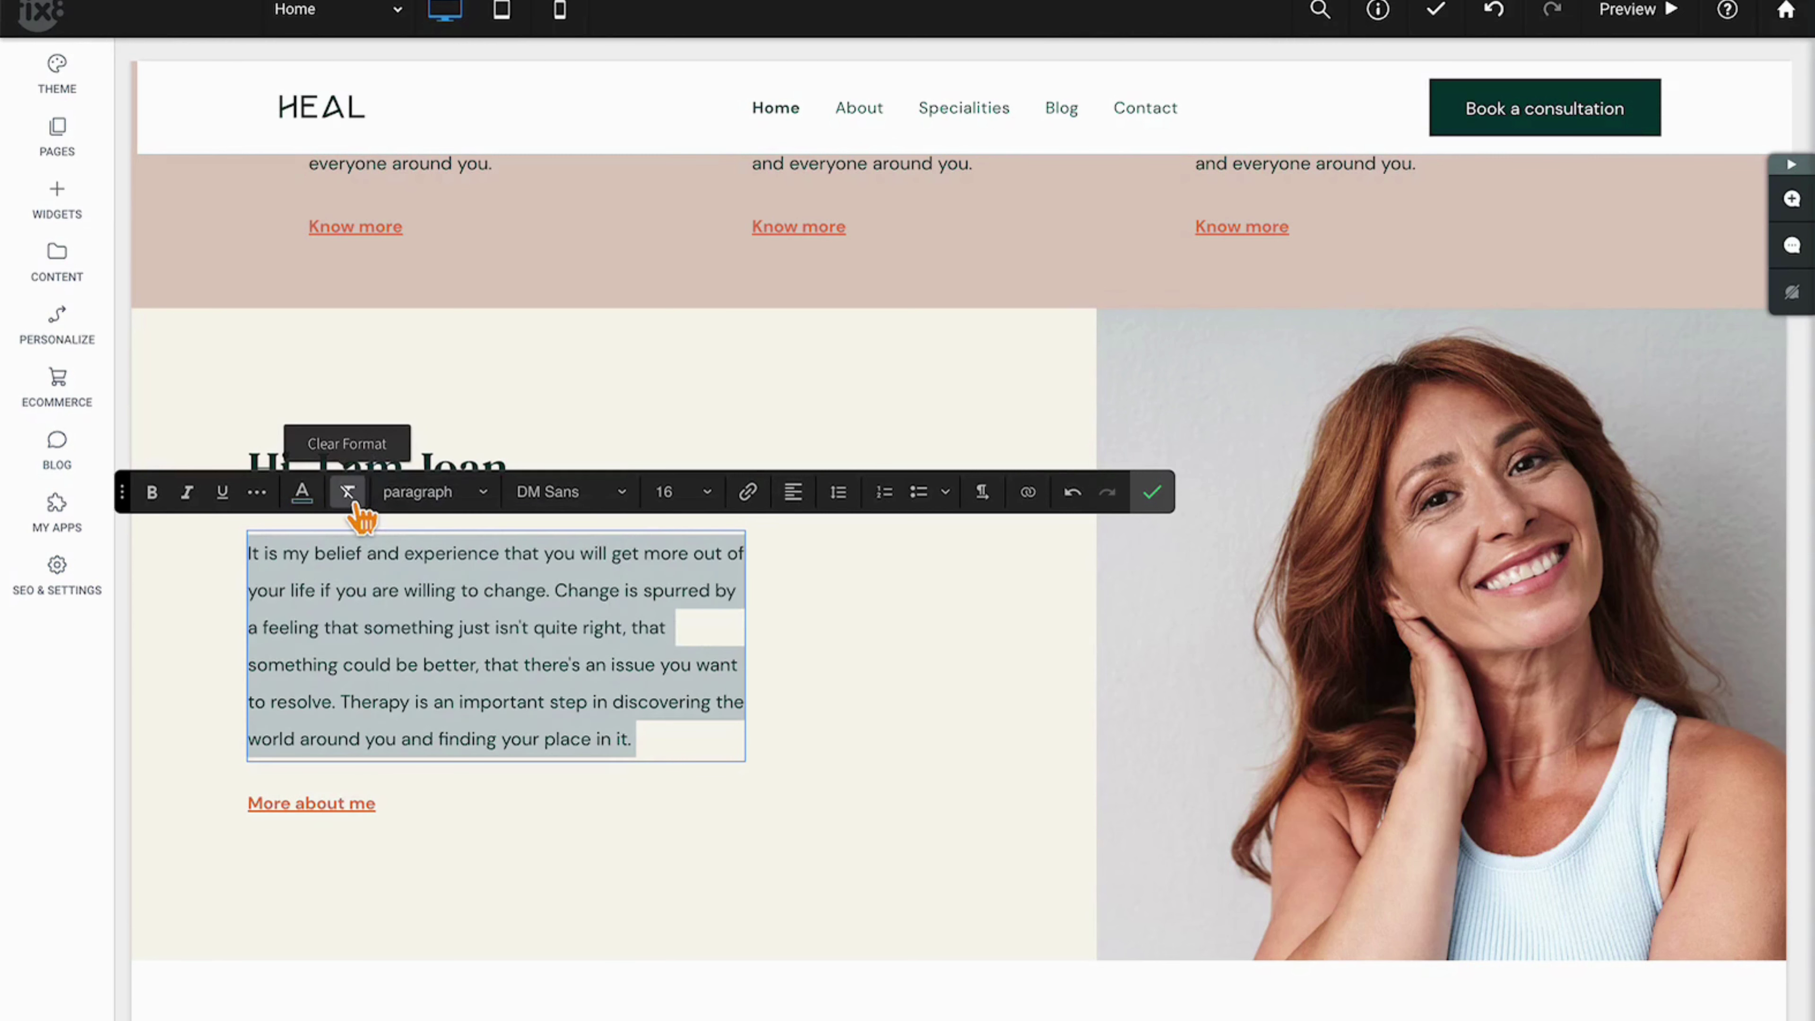
left_click(378, 628)
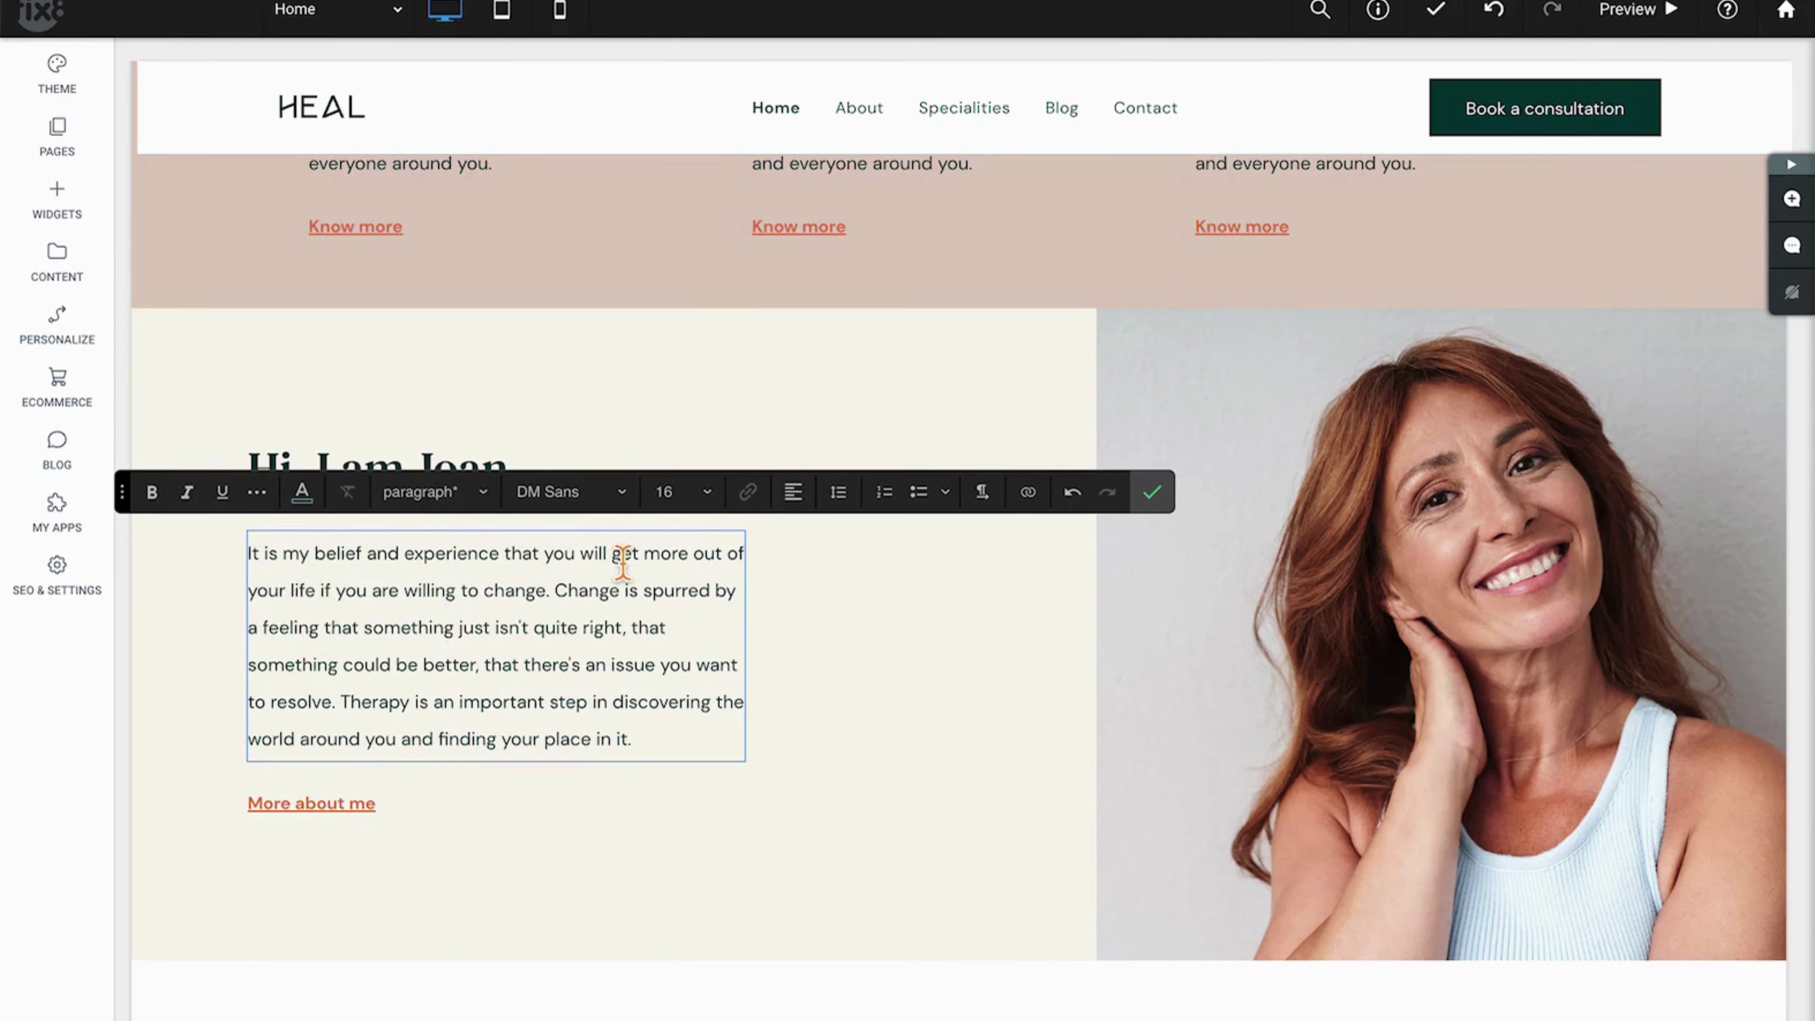
Step: Break the paragraph before 'get' and make 'It is my belief and experience that you will' a Heading 2
key("Return")
left_click_drag(634, 568, 178, 551)
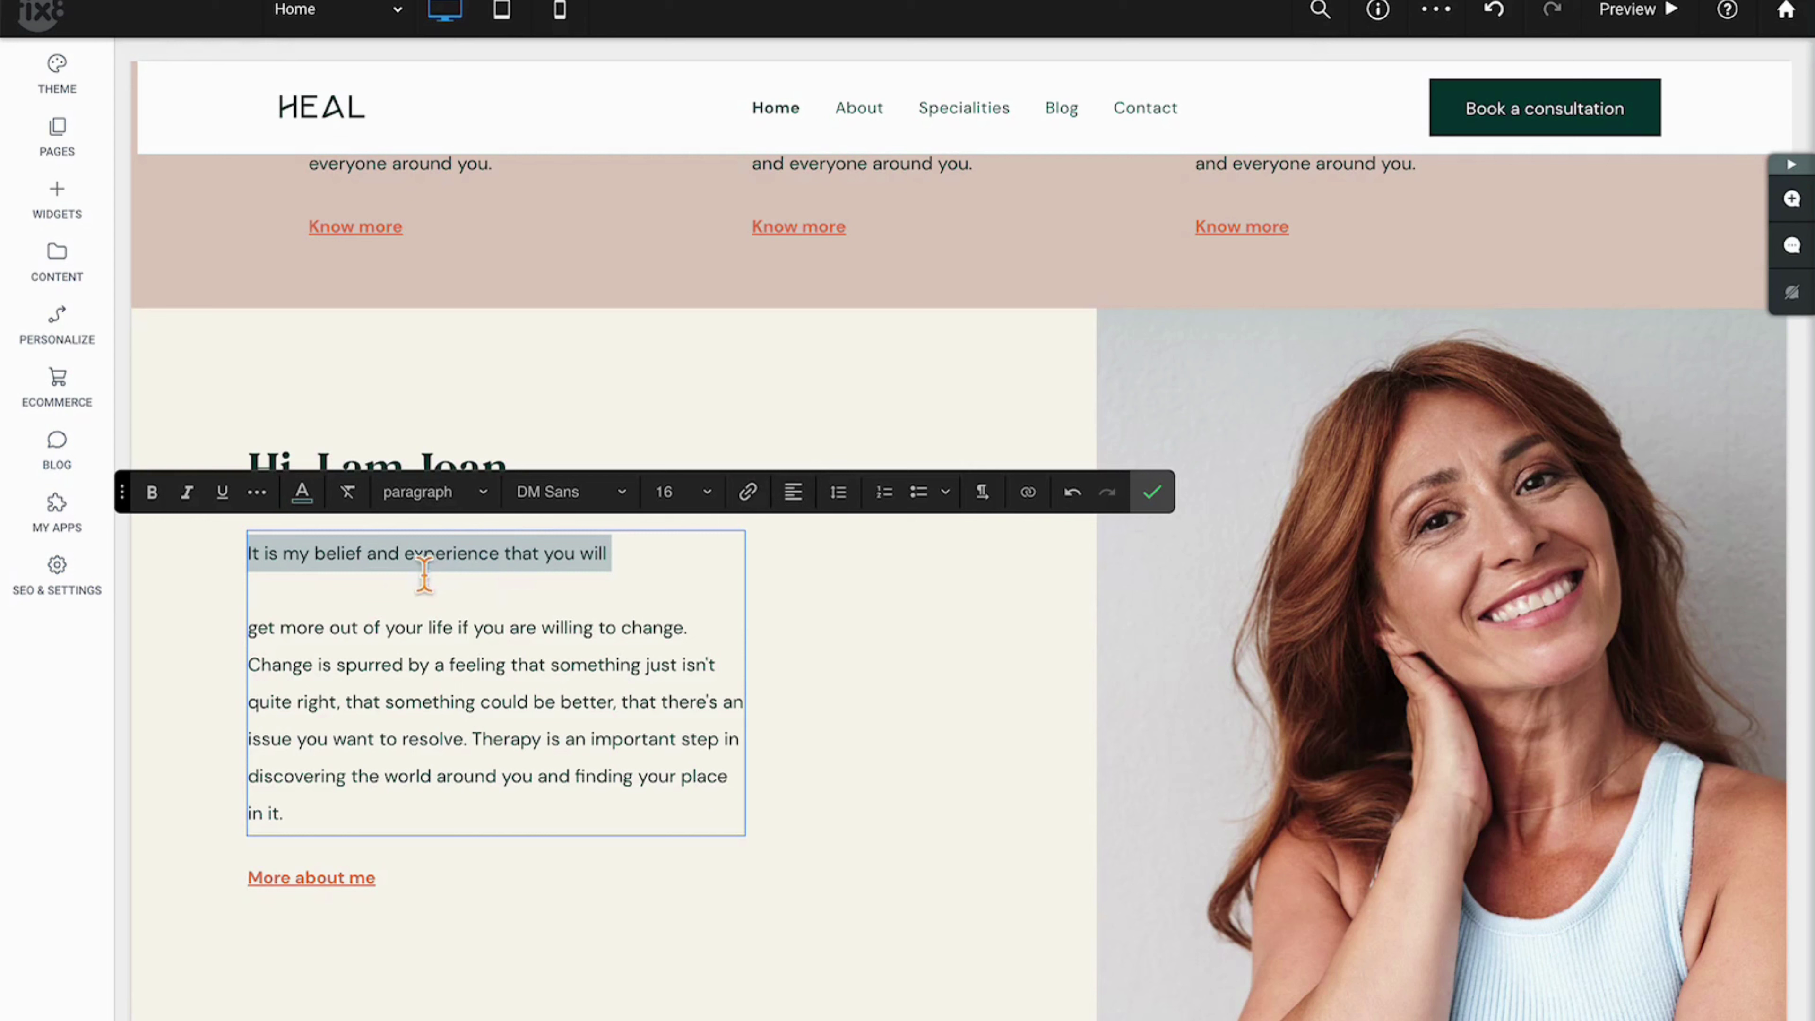
left_click(483, 495)
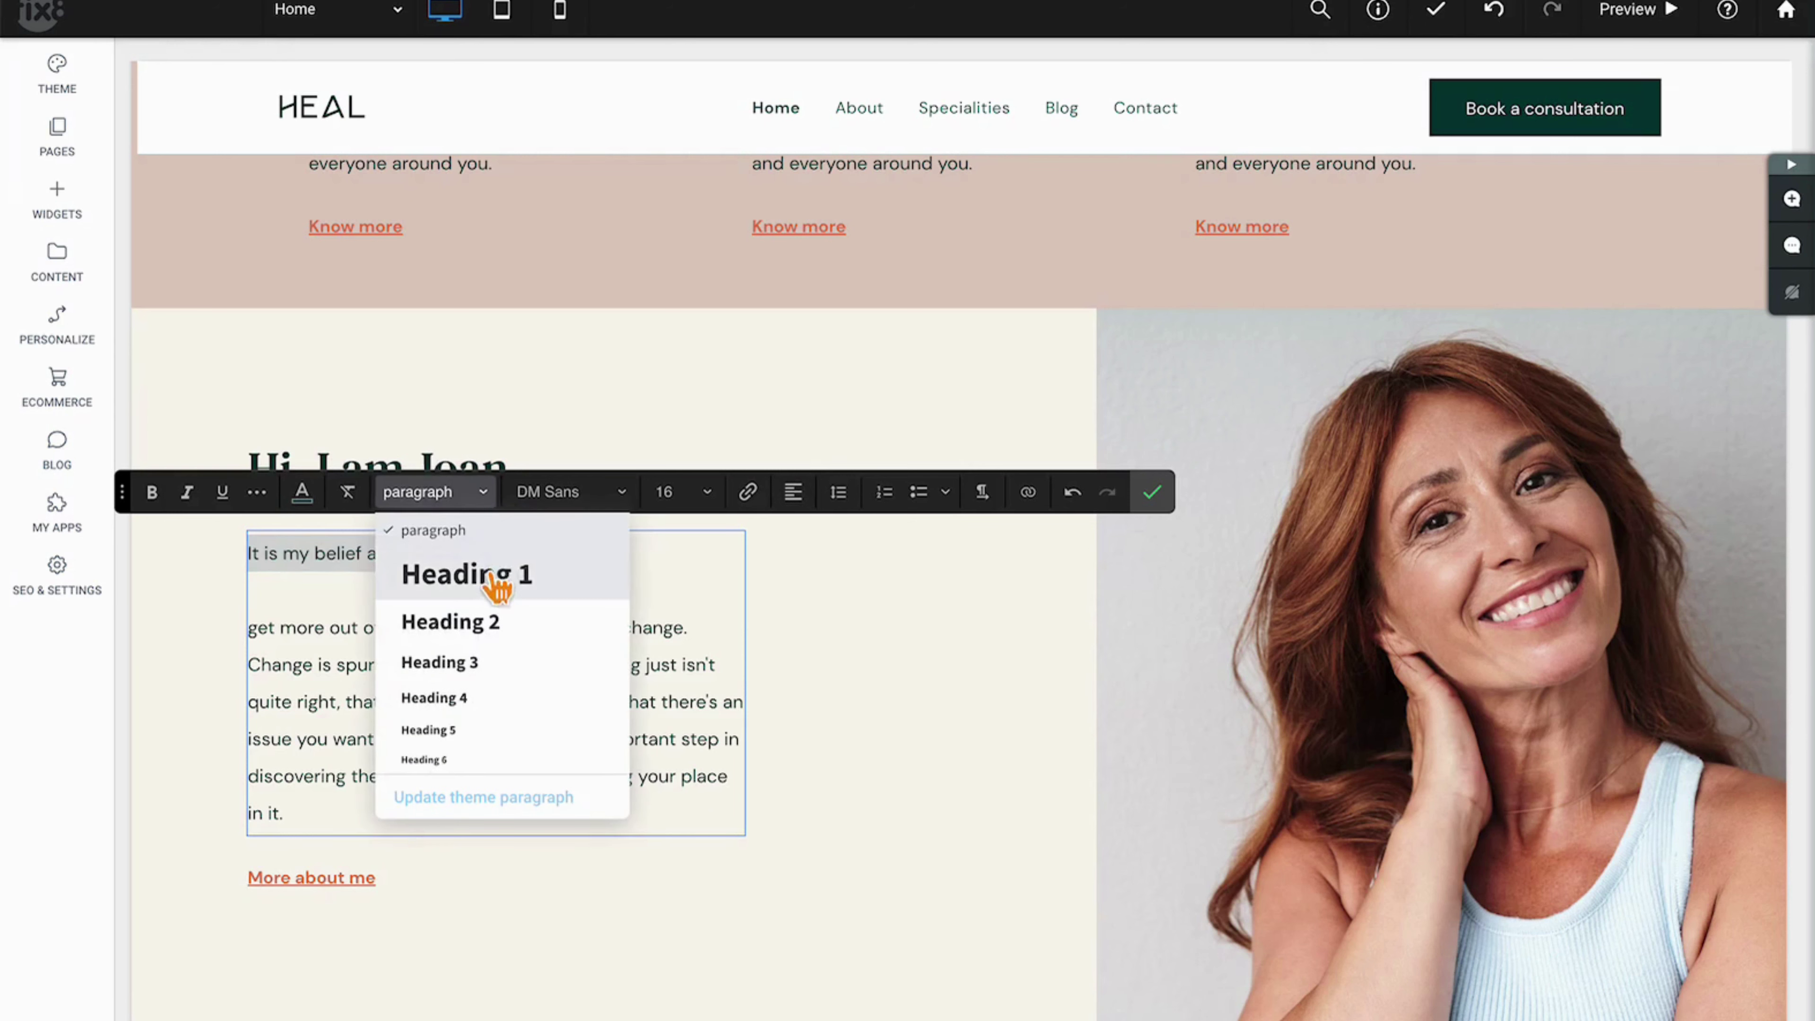
left_click(467, 574)
left_click(483, 492)
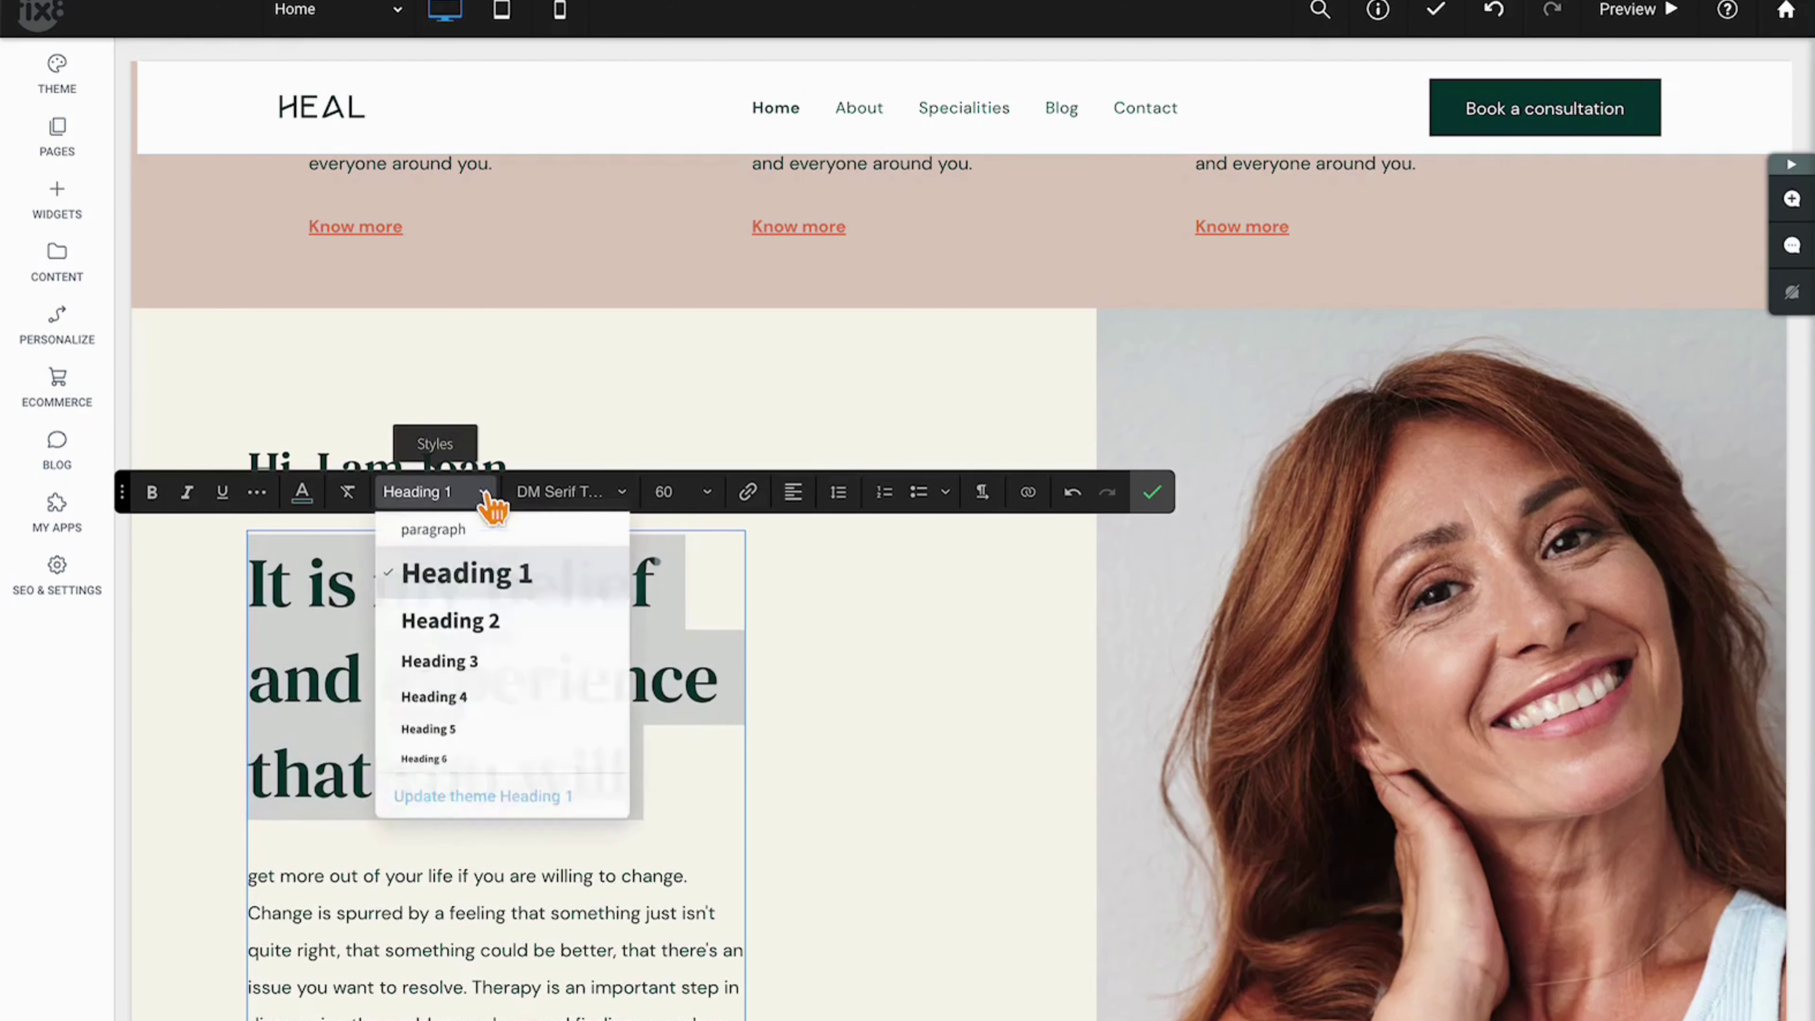
left_click(473, 622)
left_click(461, 609)
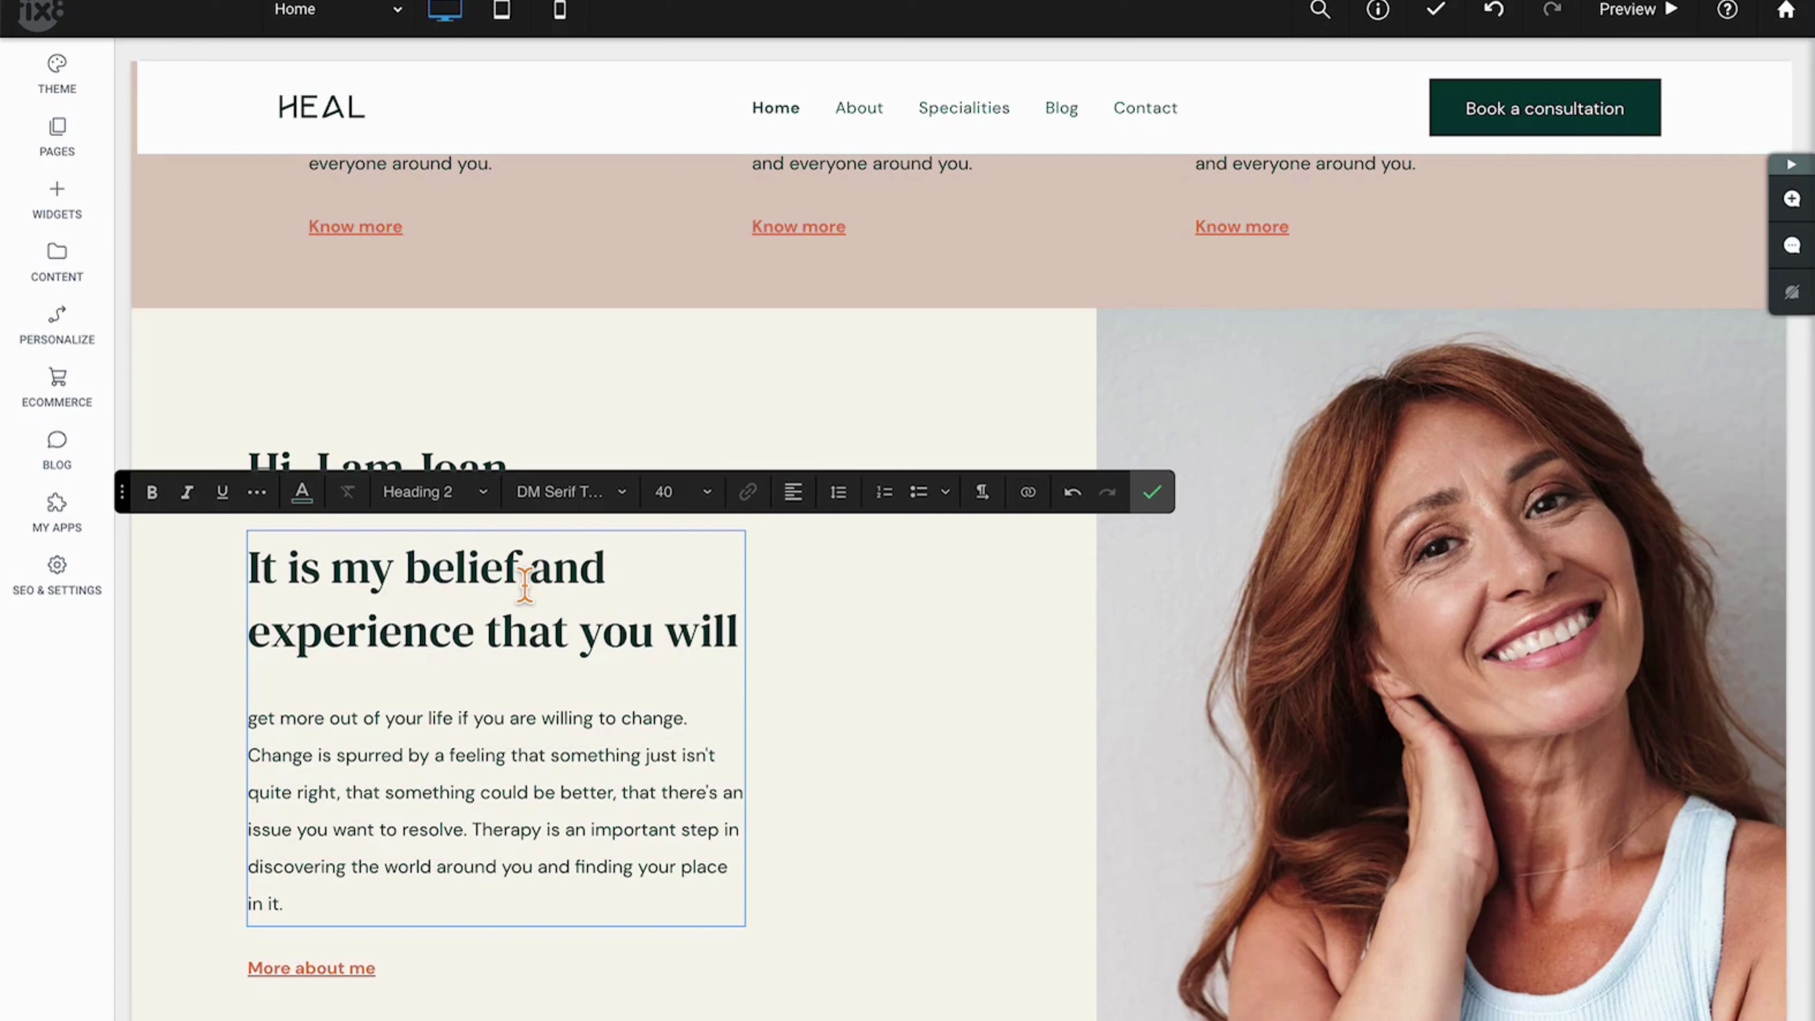
Step: Colour the word 'belief' with the coral theme colour
left_click_drag(516, 583, 411, 582)
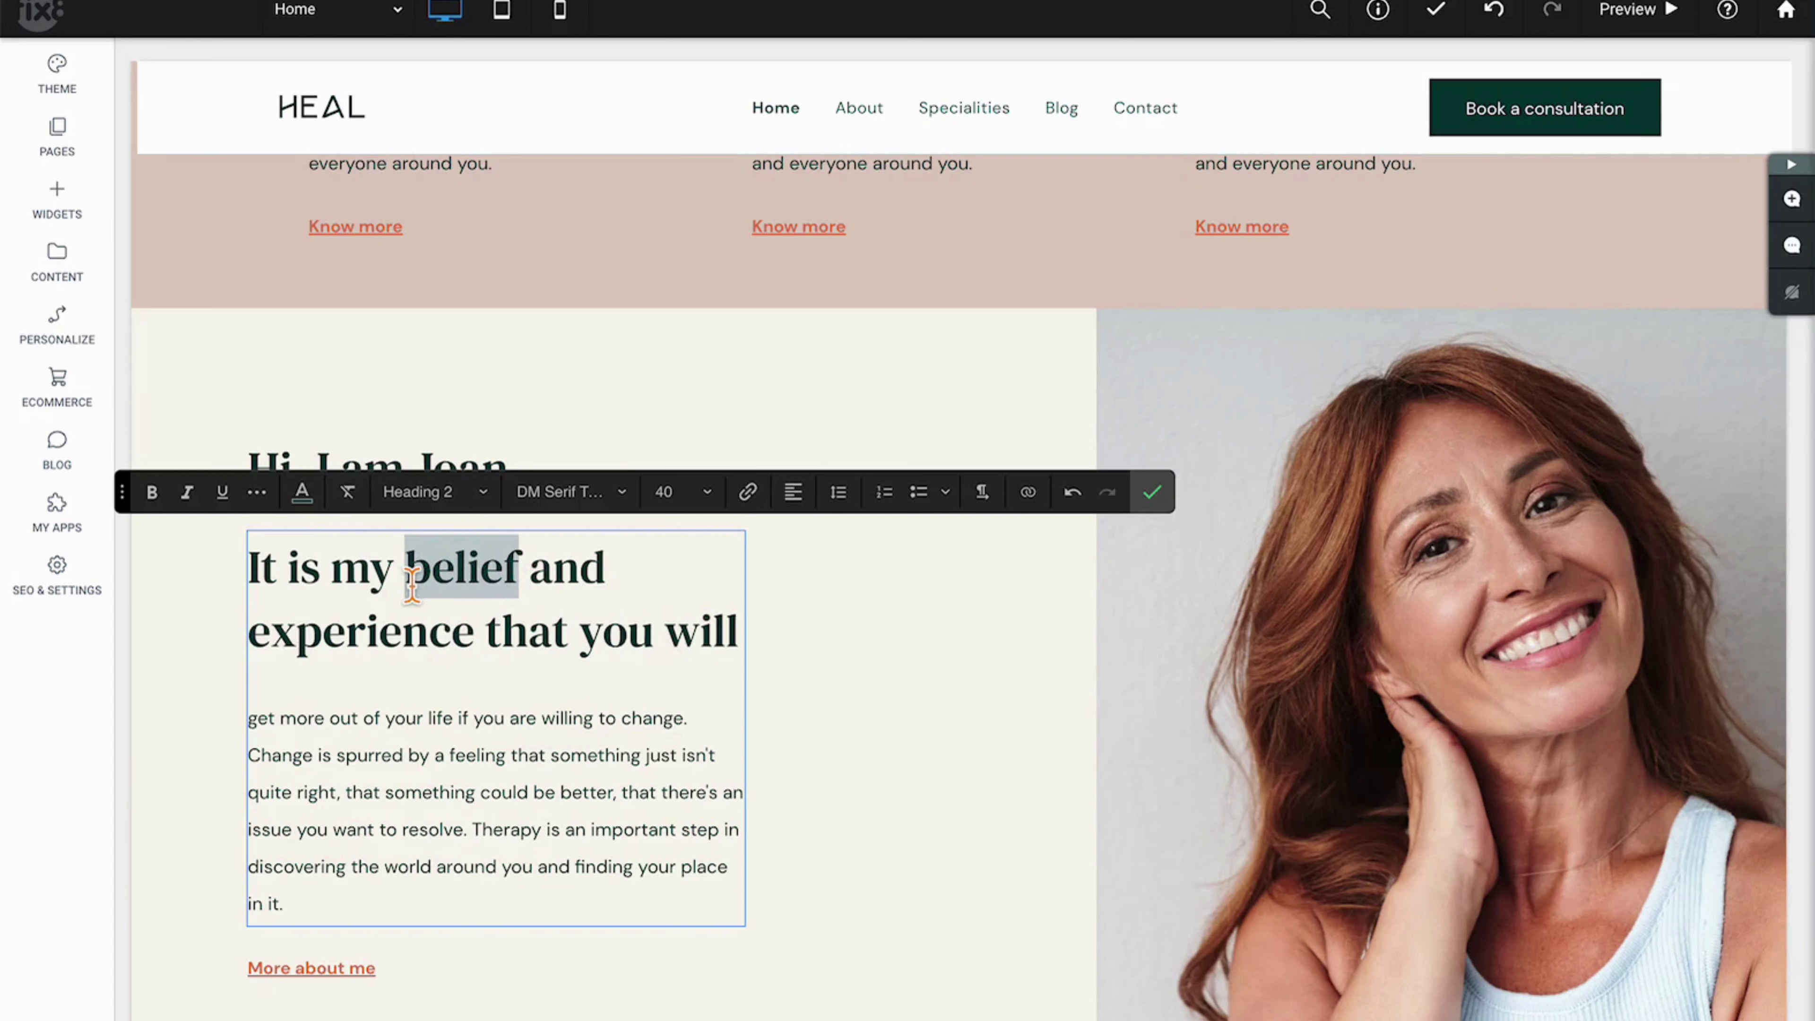
left_click(312, 499)
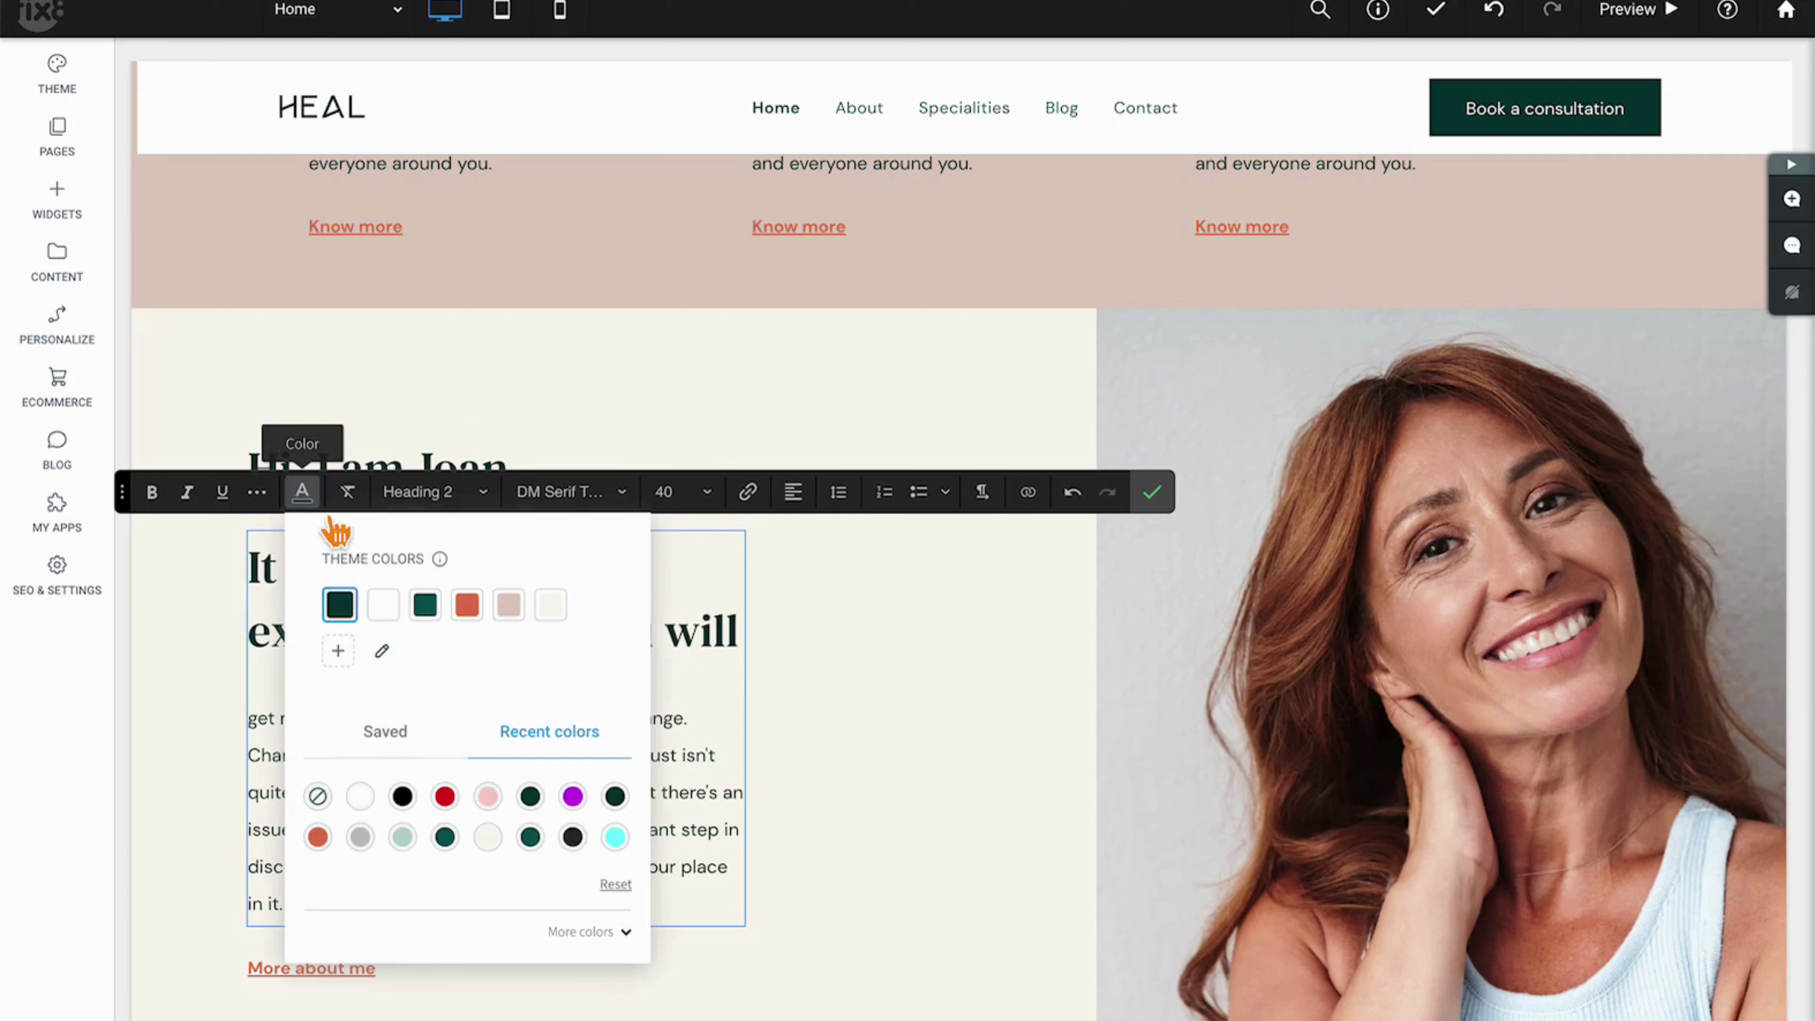
left_click(478, 615)
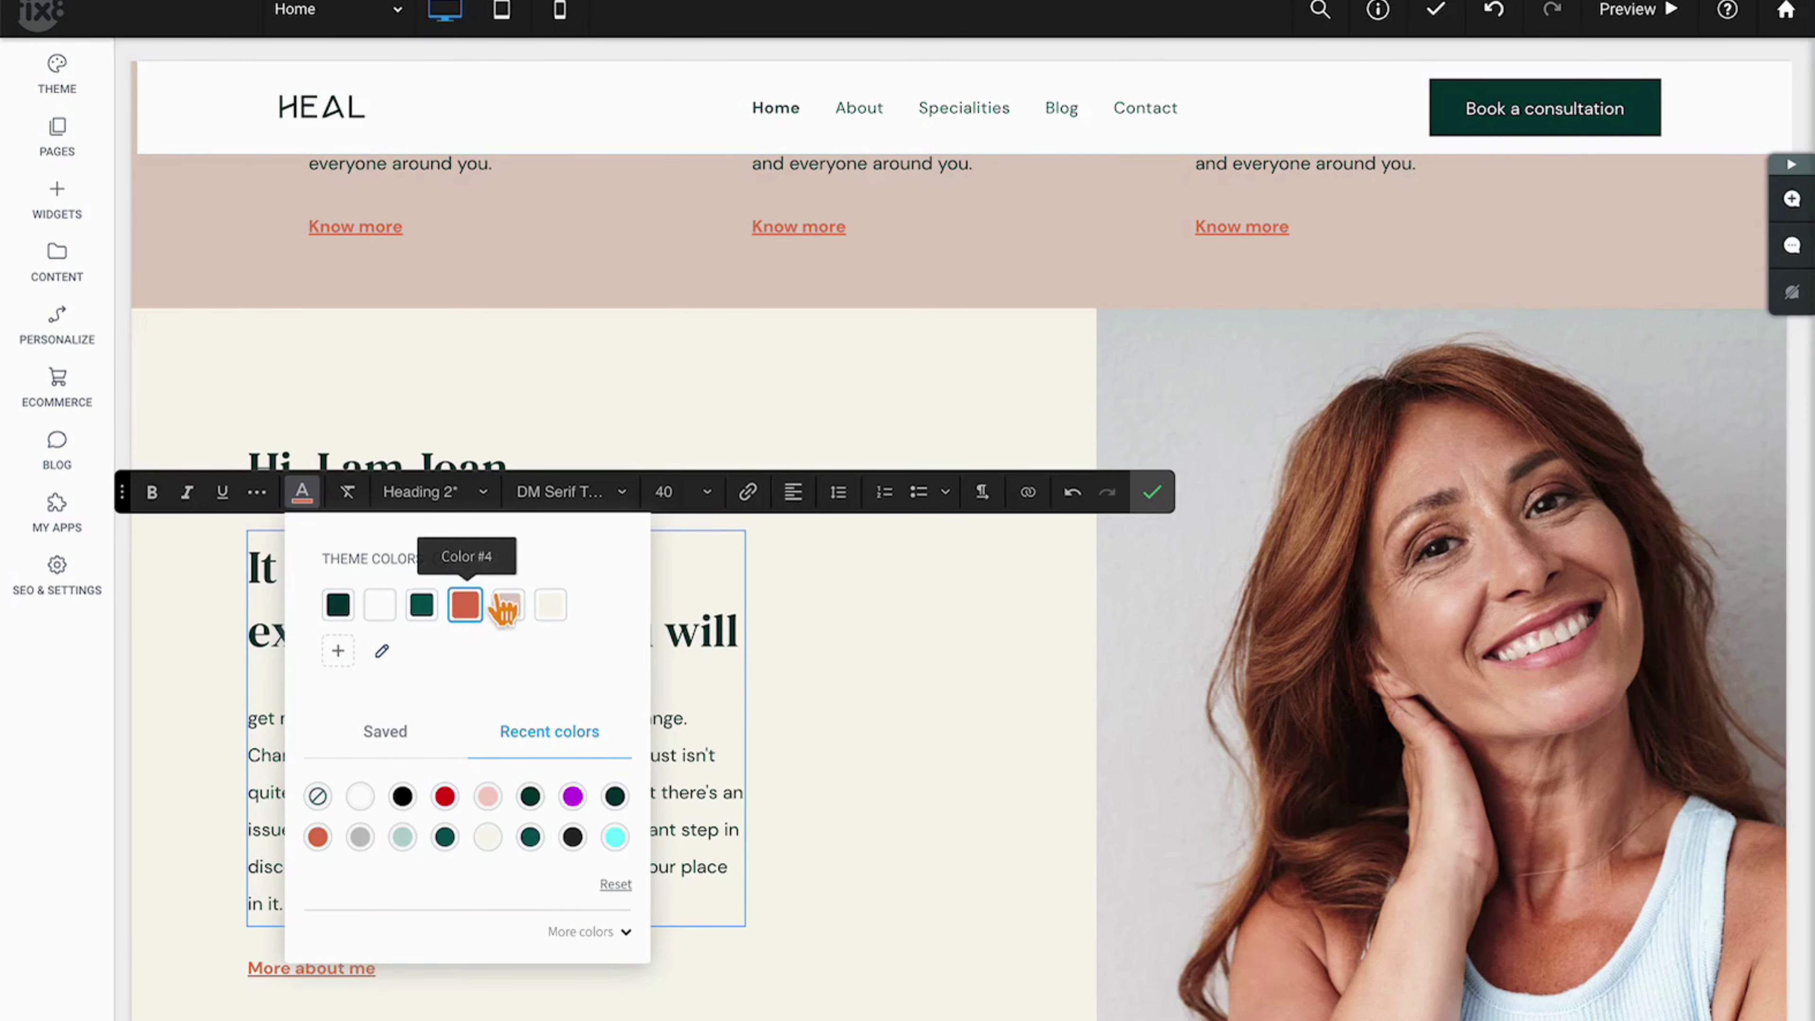
Step: Set 'belief' in Abril Fatface at size 60
left_click(629, 500)
left_click(593, 643)
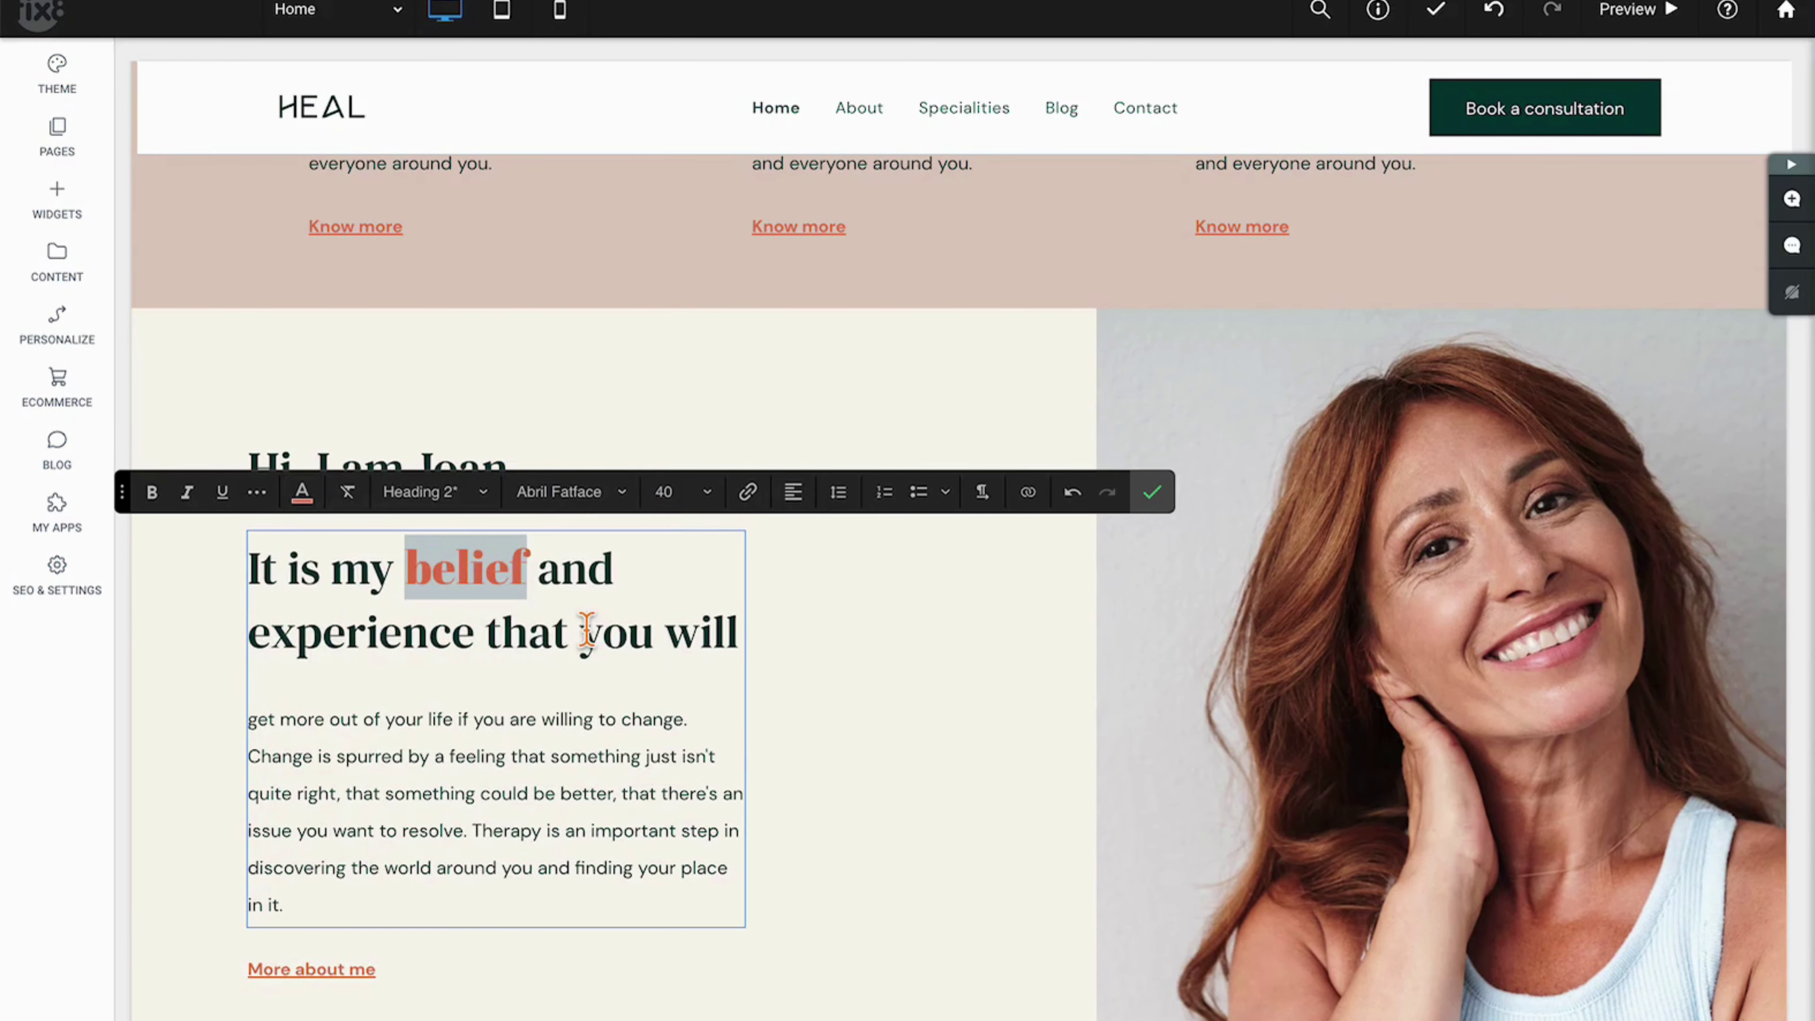
left_click(706, 493)
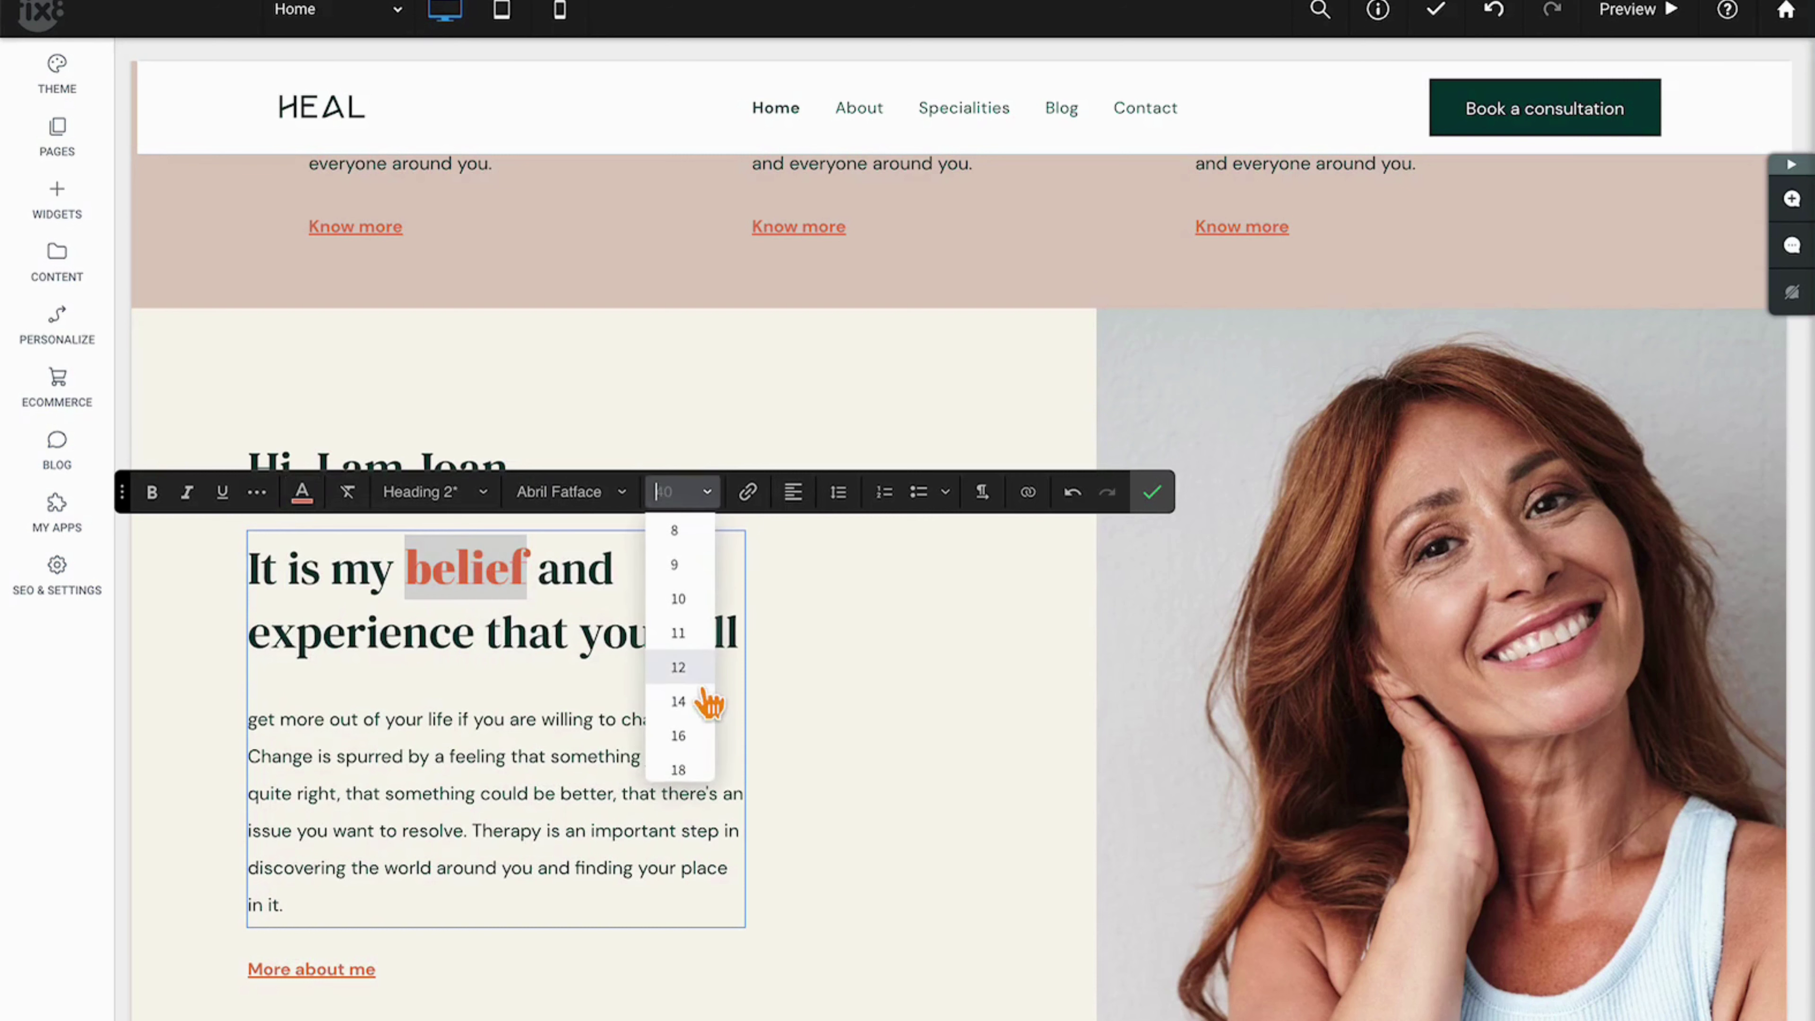
left_click(705, 725)
left_click(684, 689)
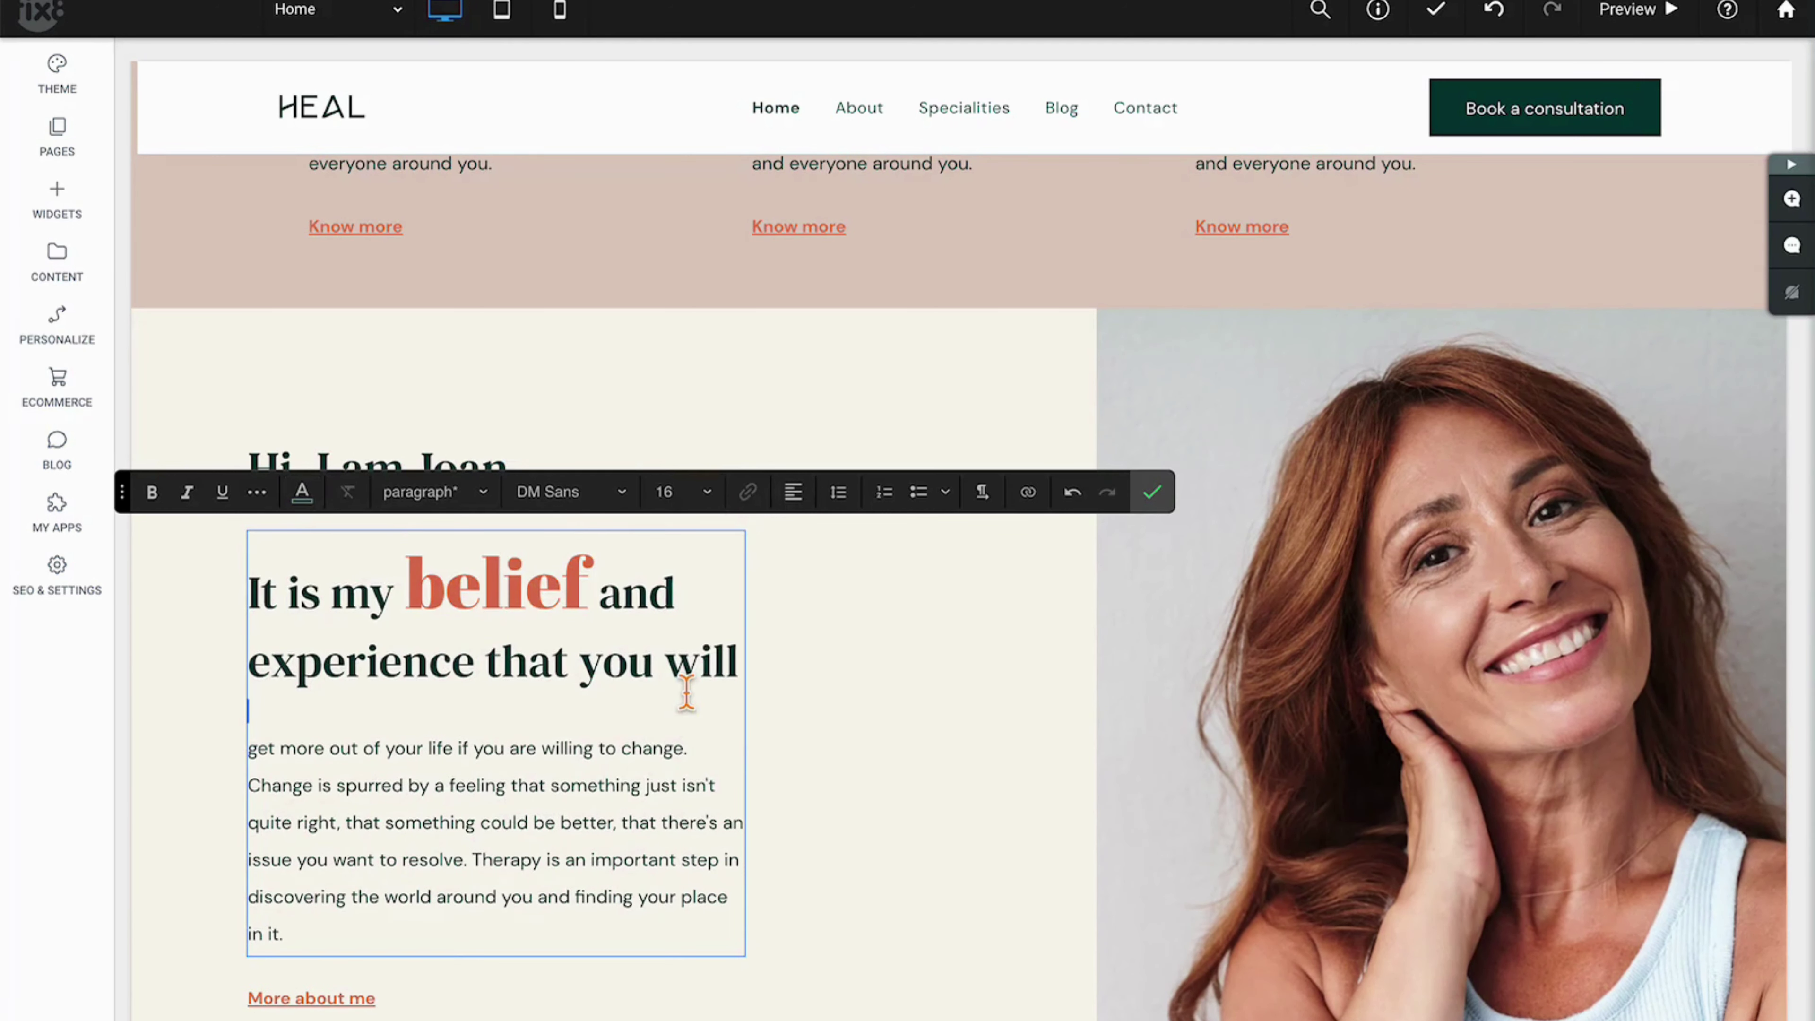
Step: Browse the font list and close it without changes
left_click(640, 501)
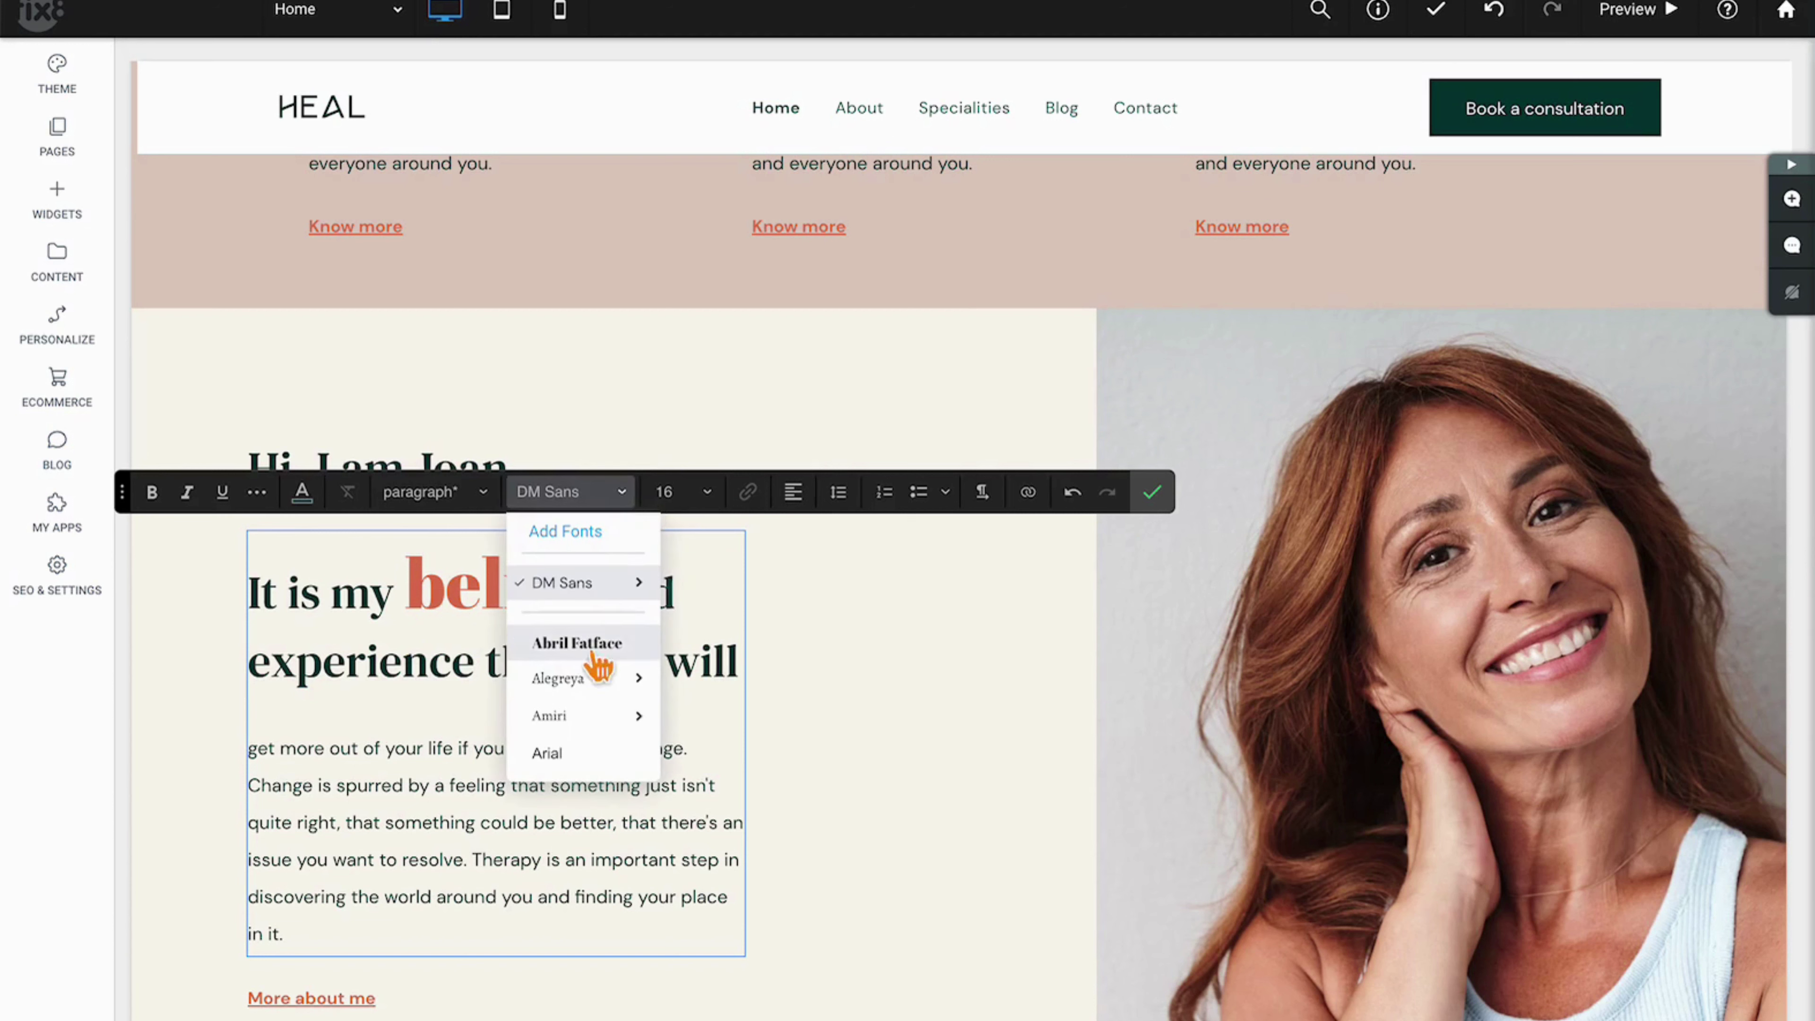
scroll(606, 755, "down", 4)
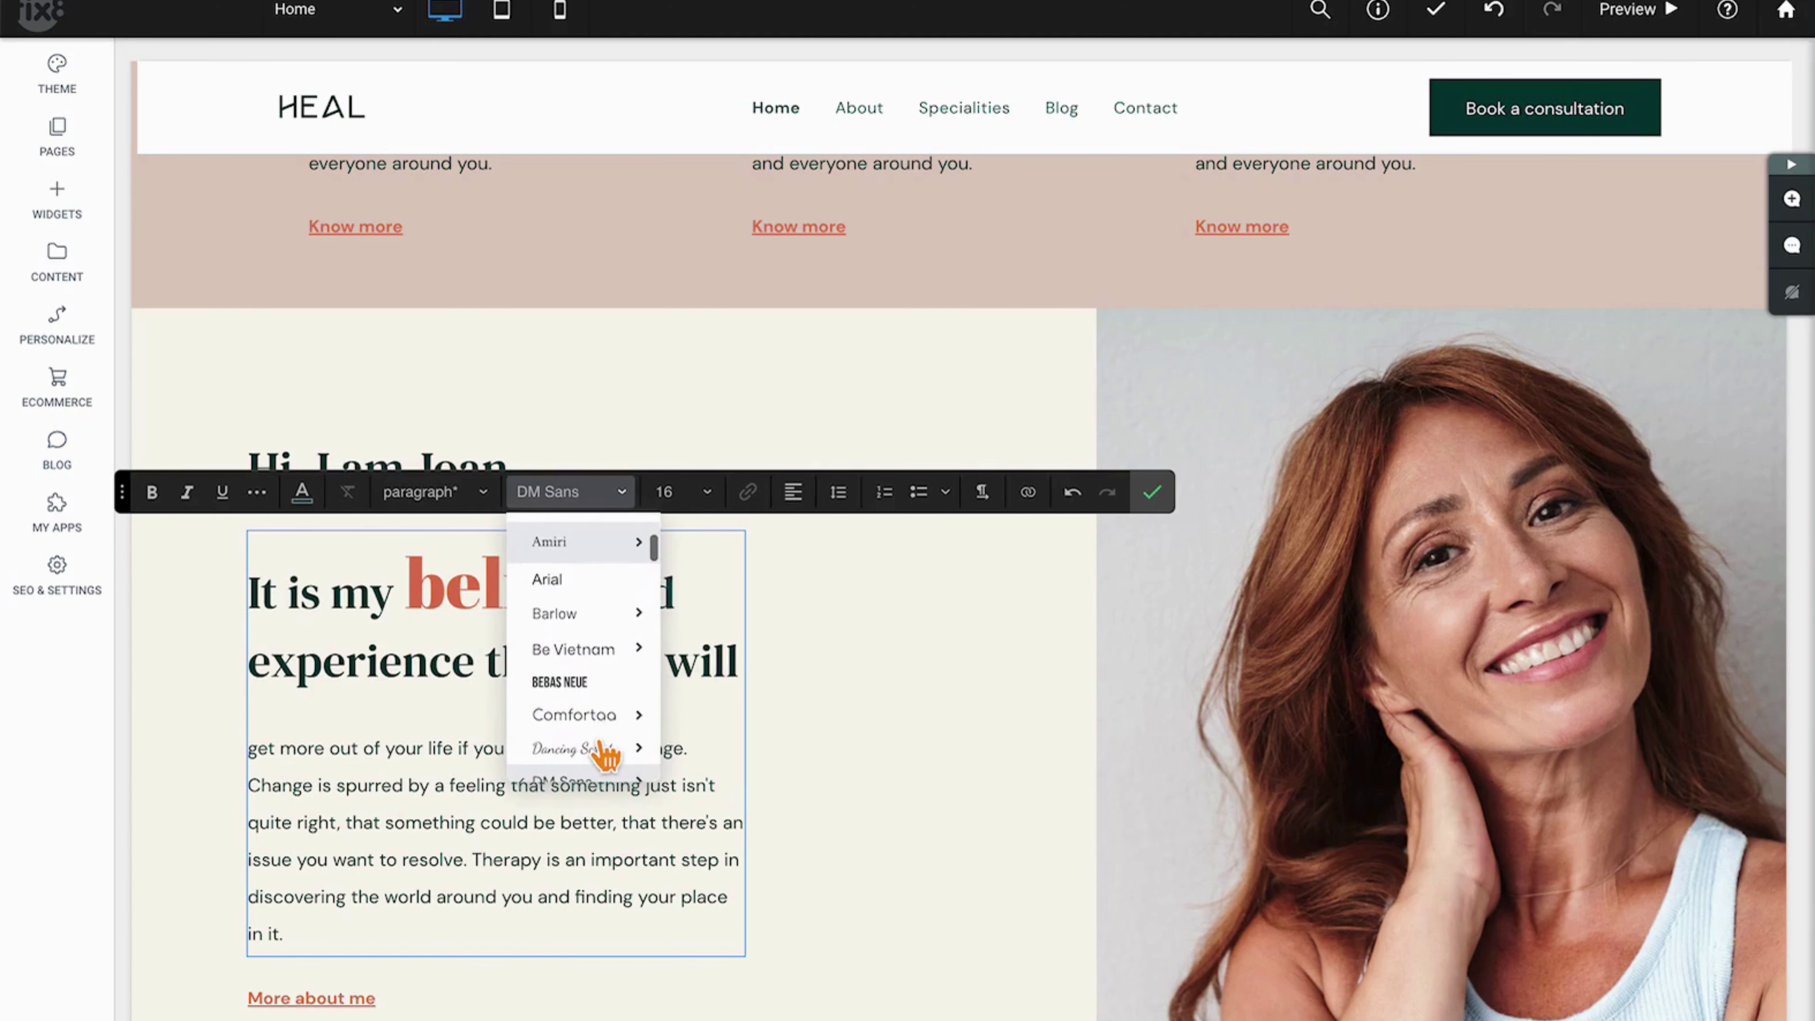
scroll(603, 752, "up", 4)
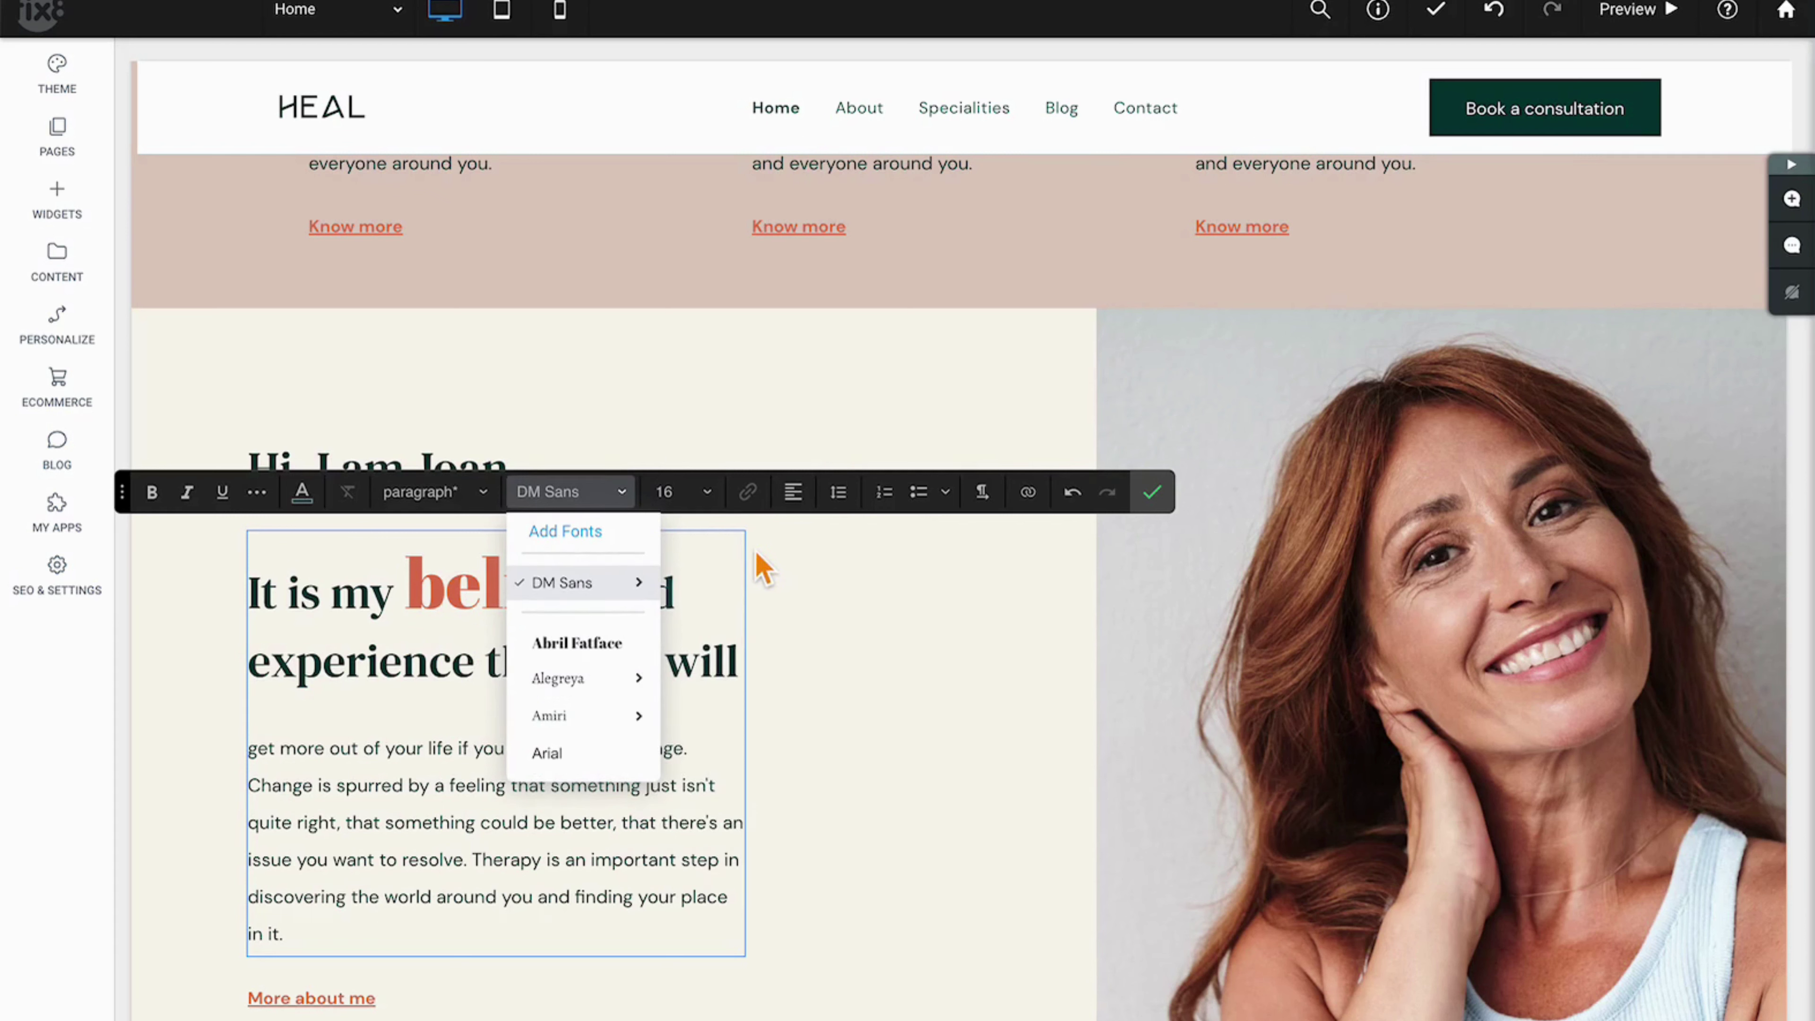
left_click(709, 558)
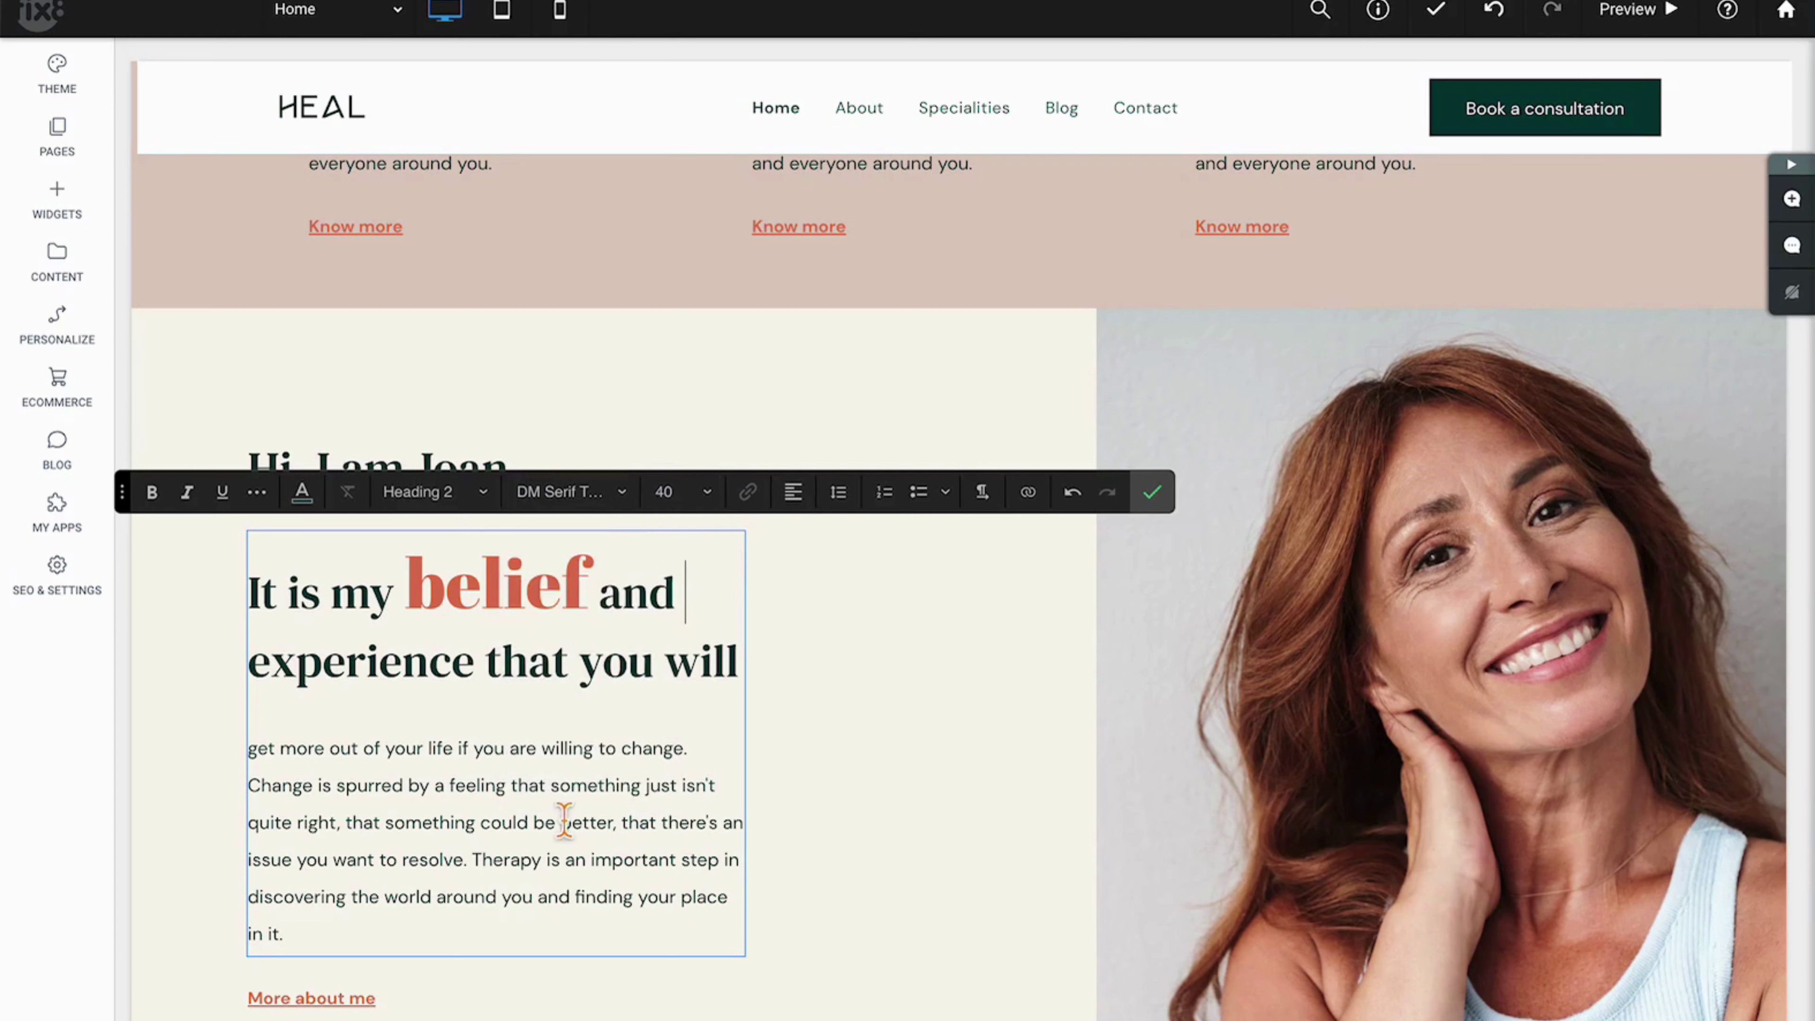
Step: Select the phrase 'feeling that something' and start adding a link to it
left_click(570, 787)
left_click_drag(569, 786, 211, 794)
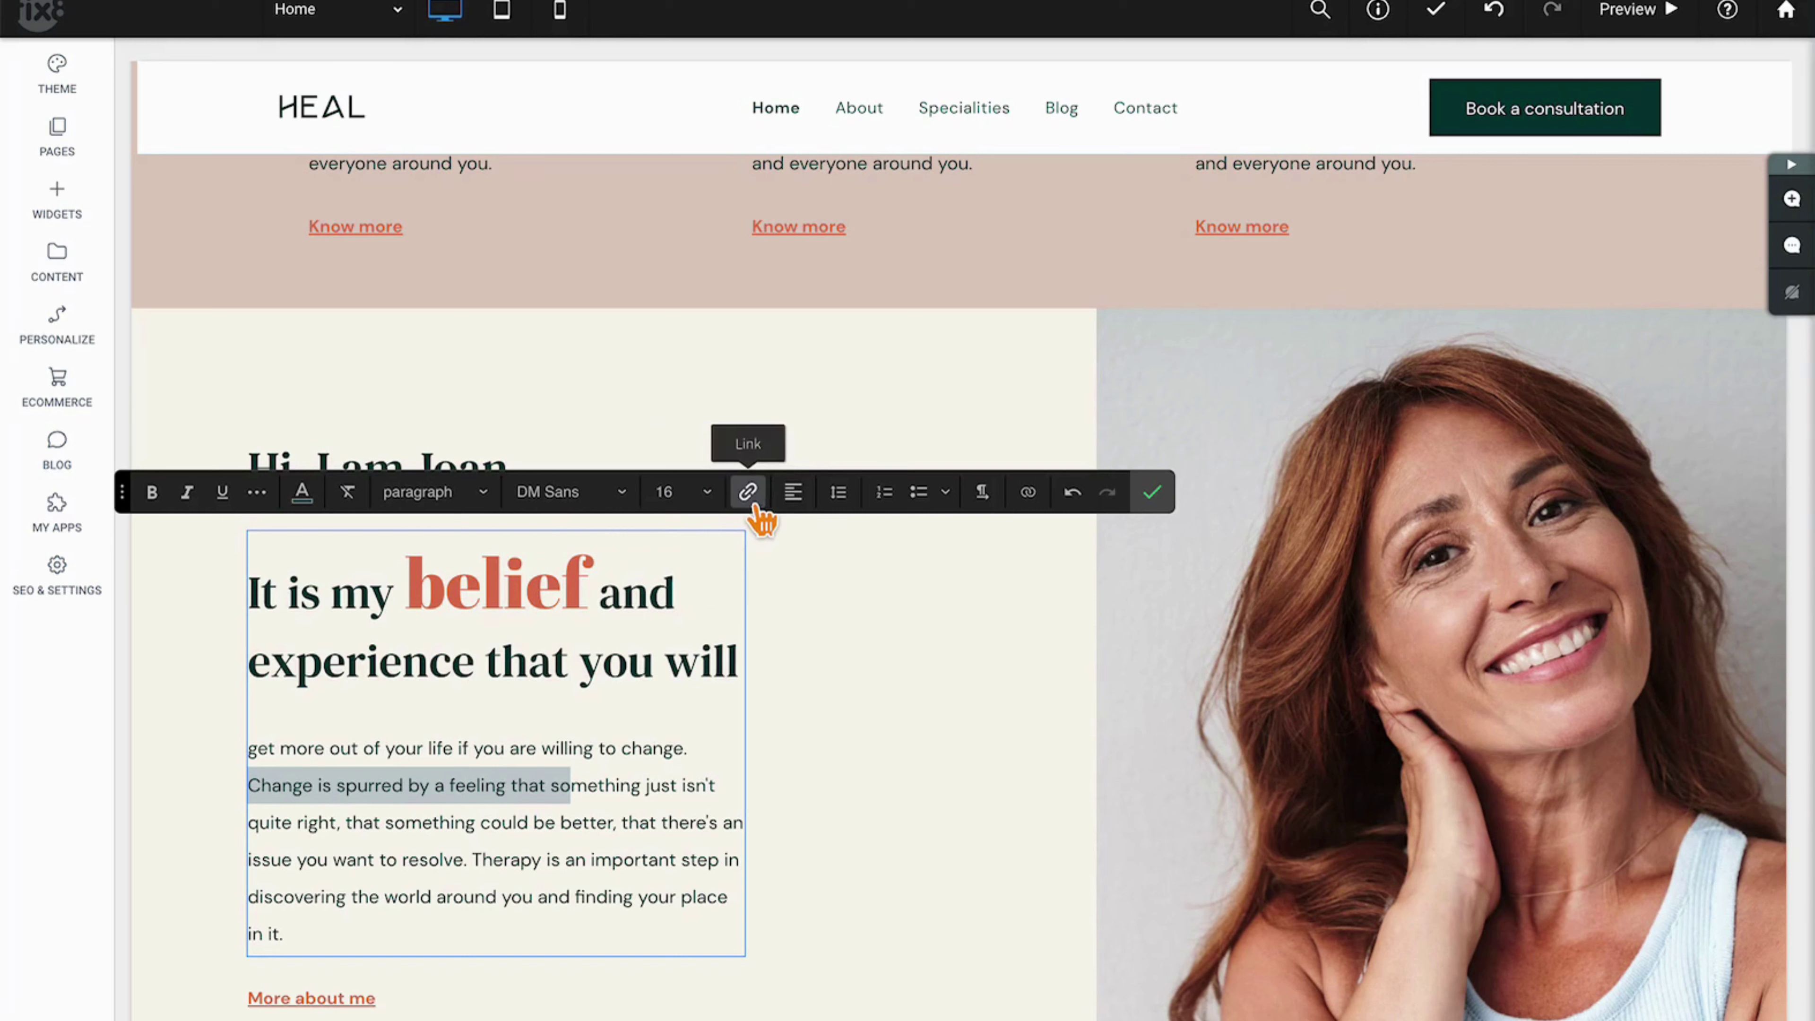
left_click(595, 786)
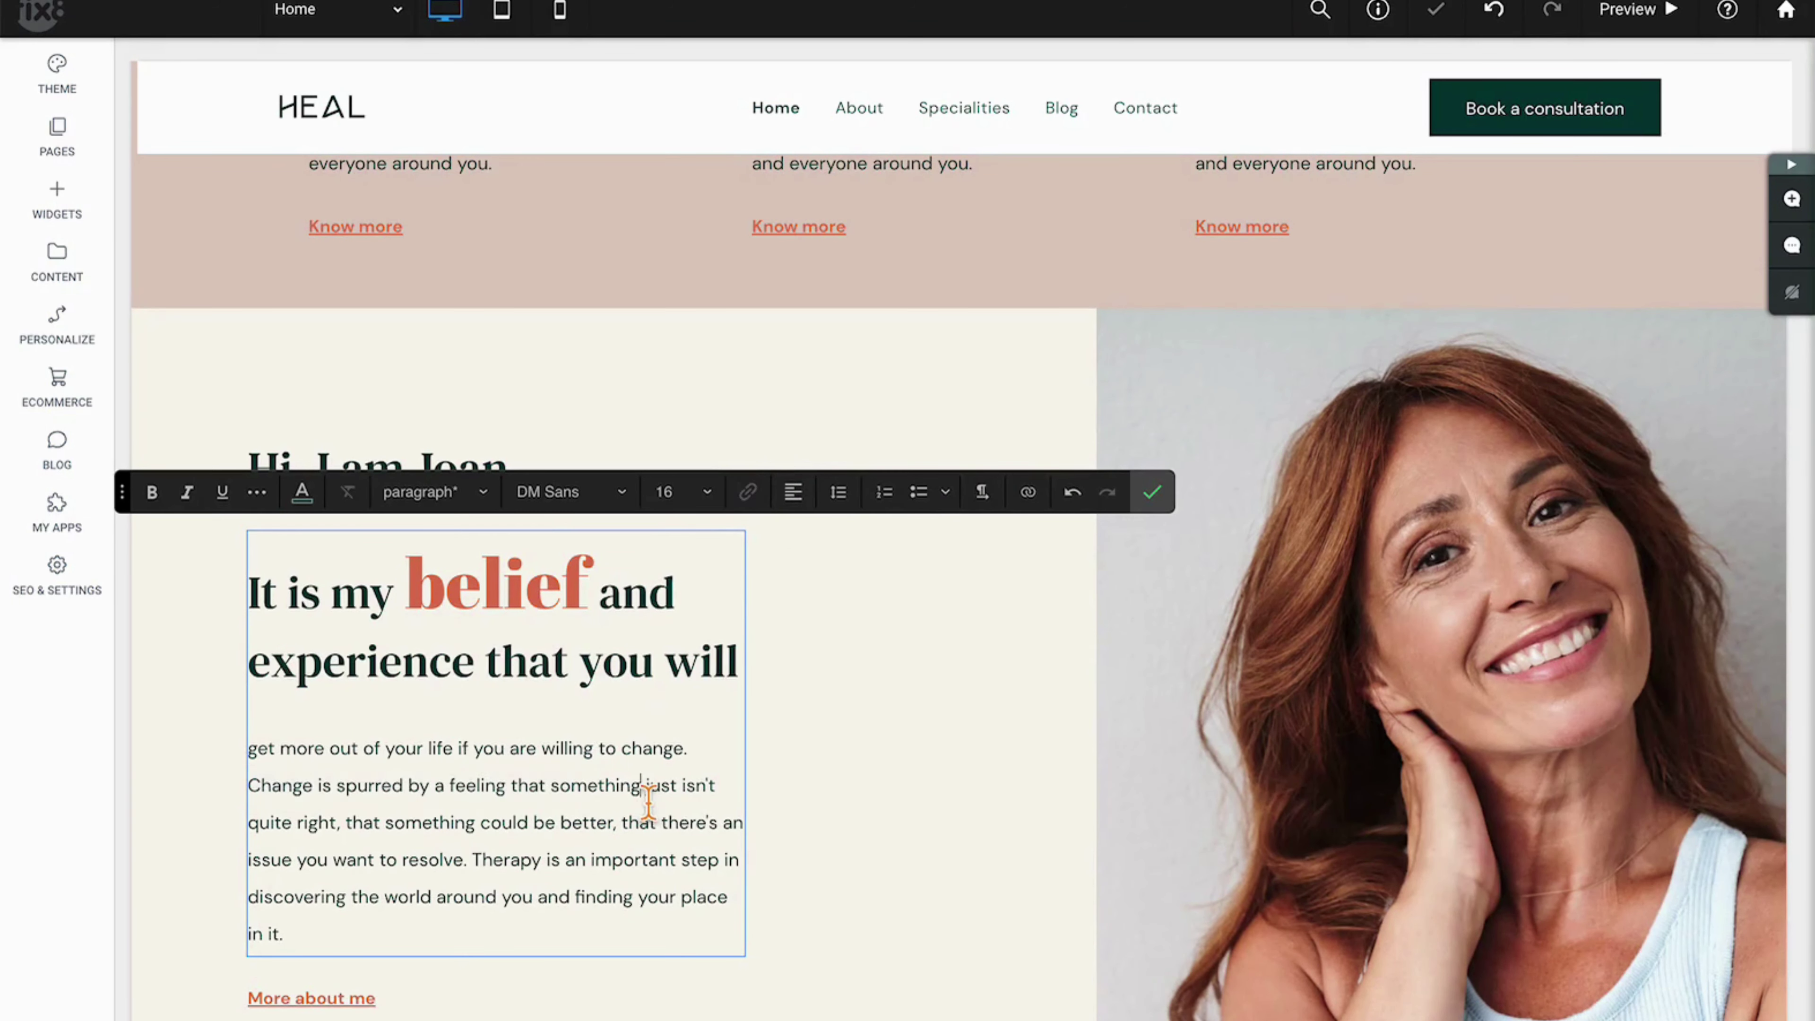
left_click_drag(648, 793, 444, 794)
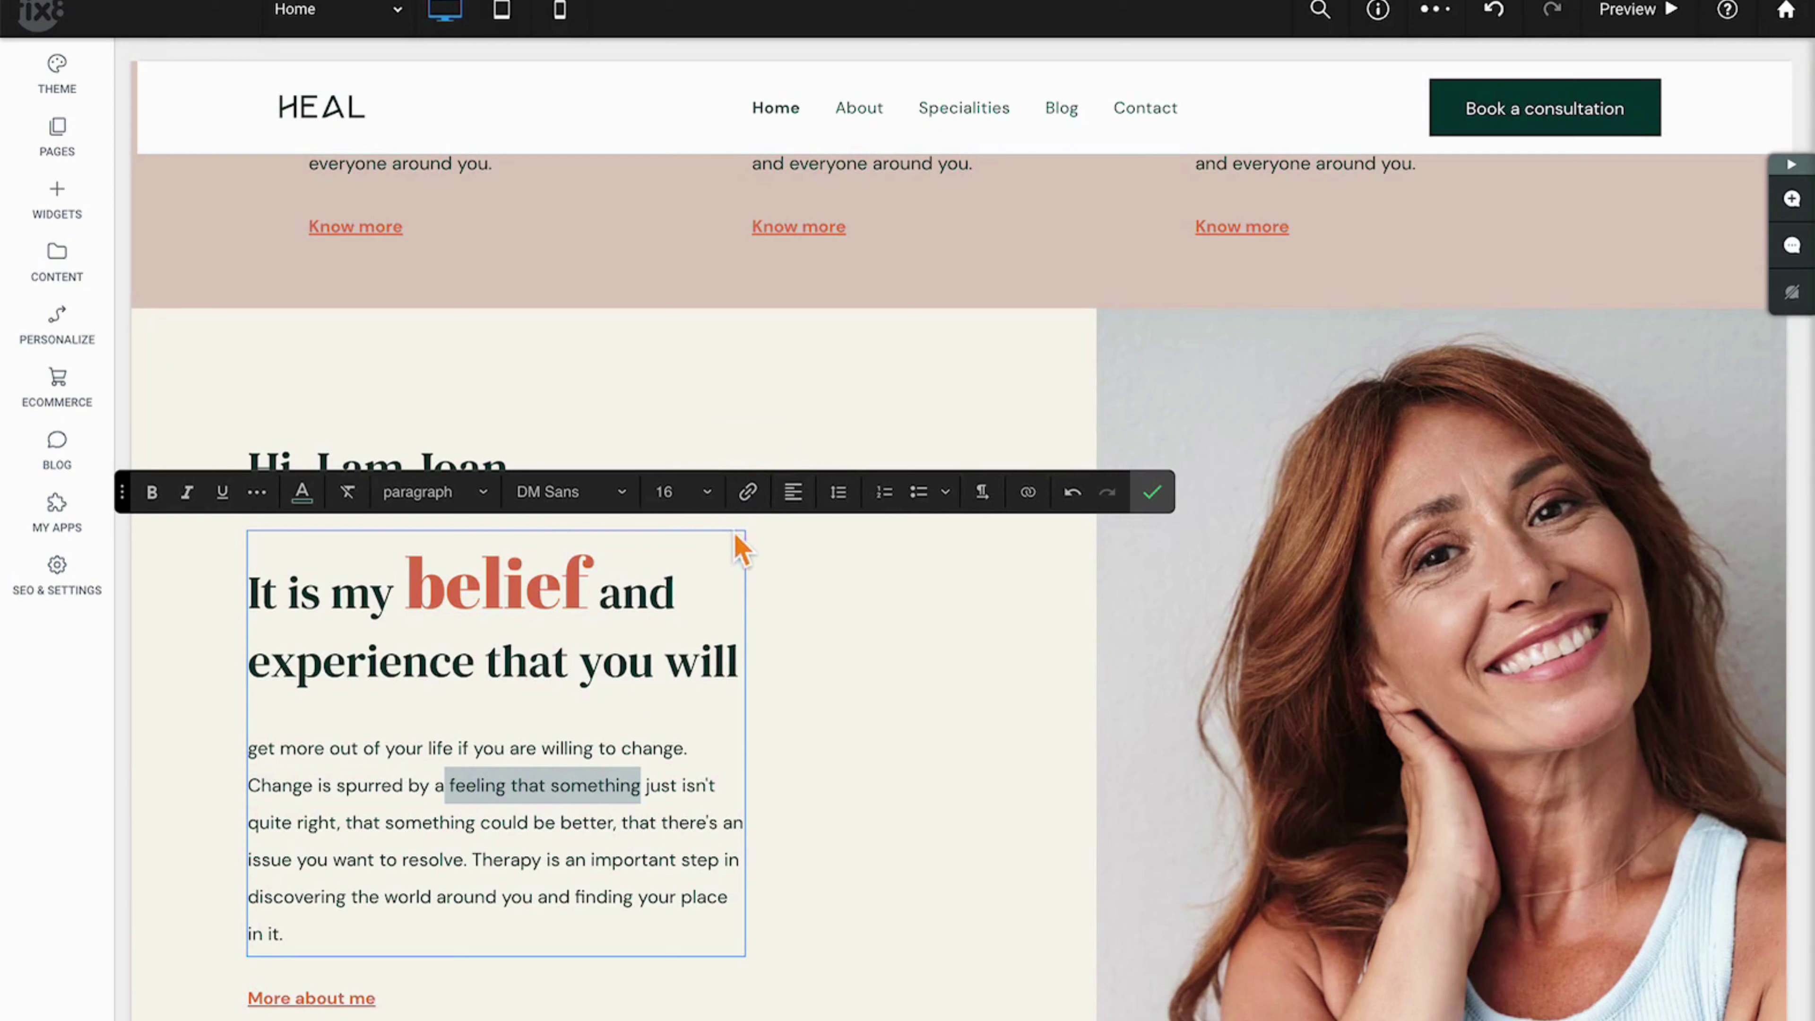
left_click(747, 492)
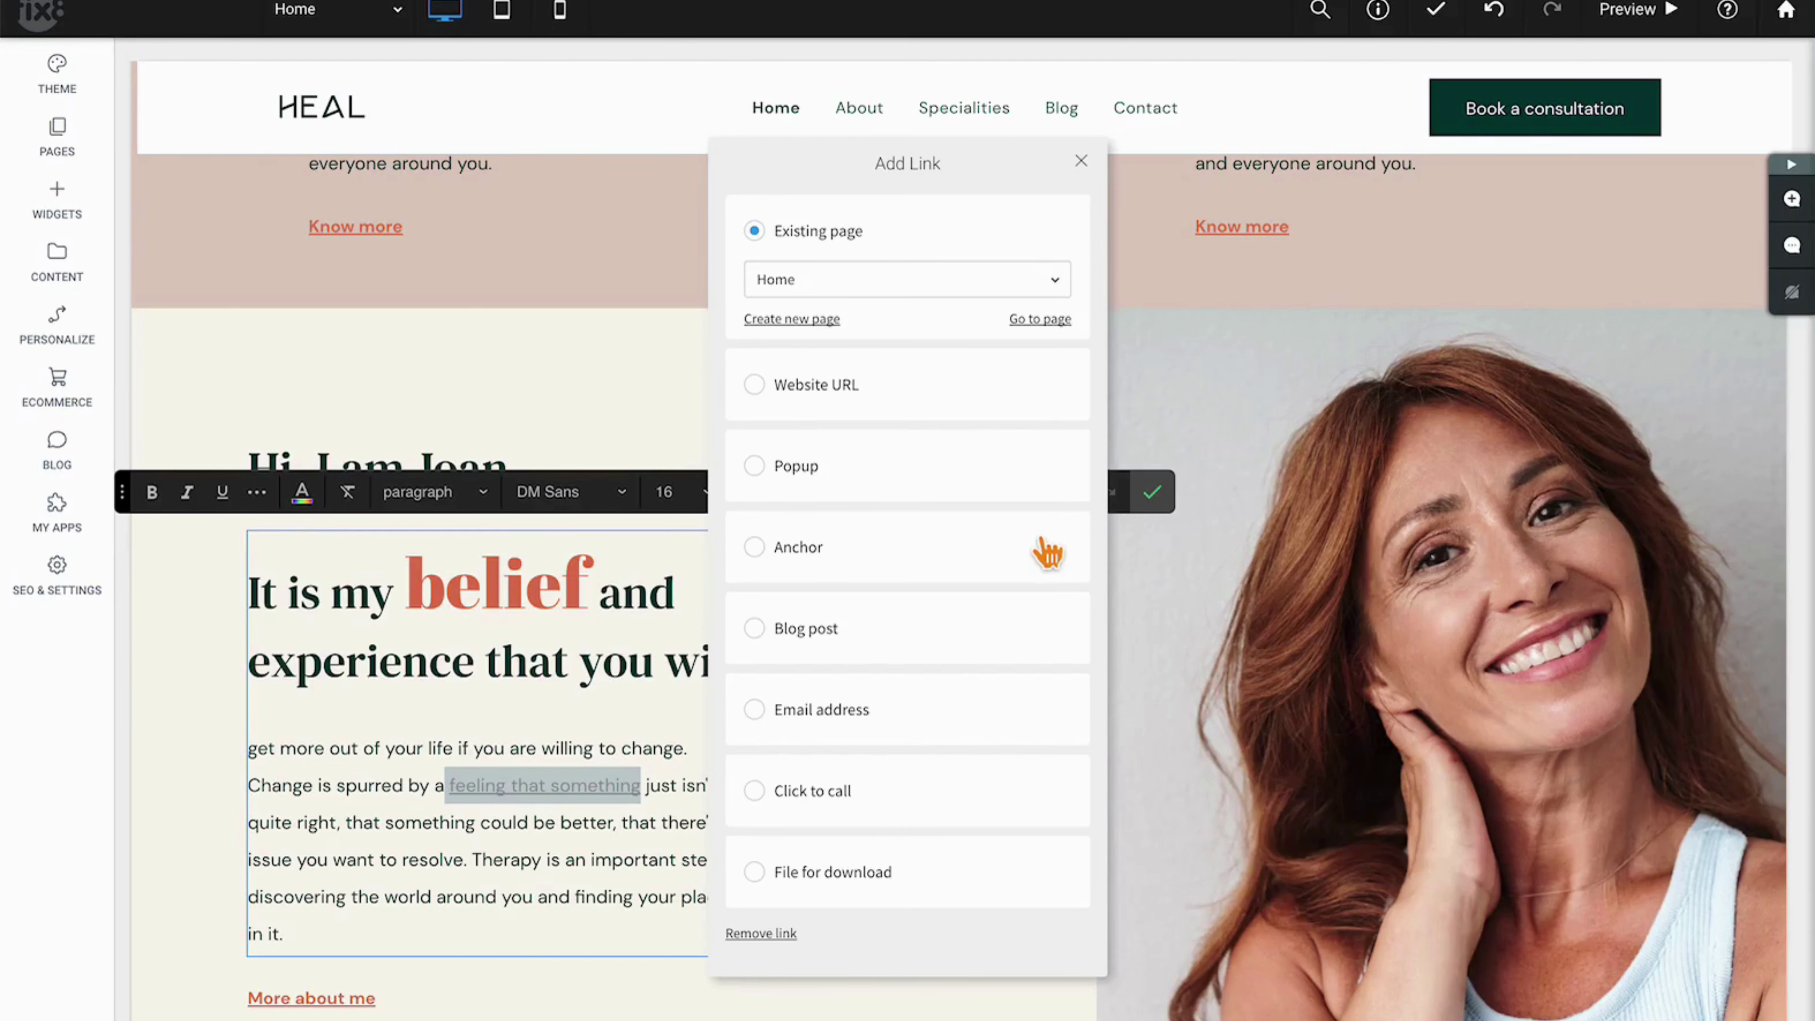
Step: Link the phrase to the About page, then switch the link type to Website URL
left_click(1002, 289)
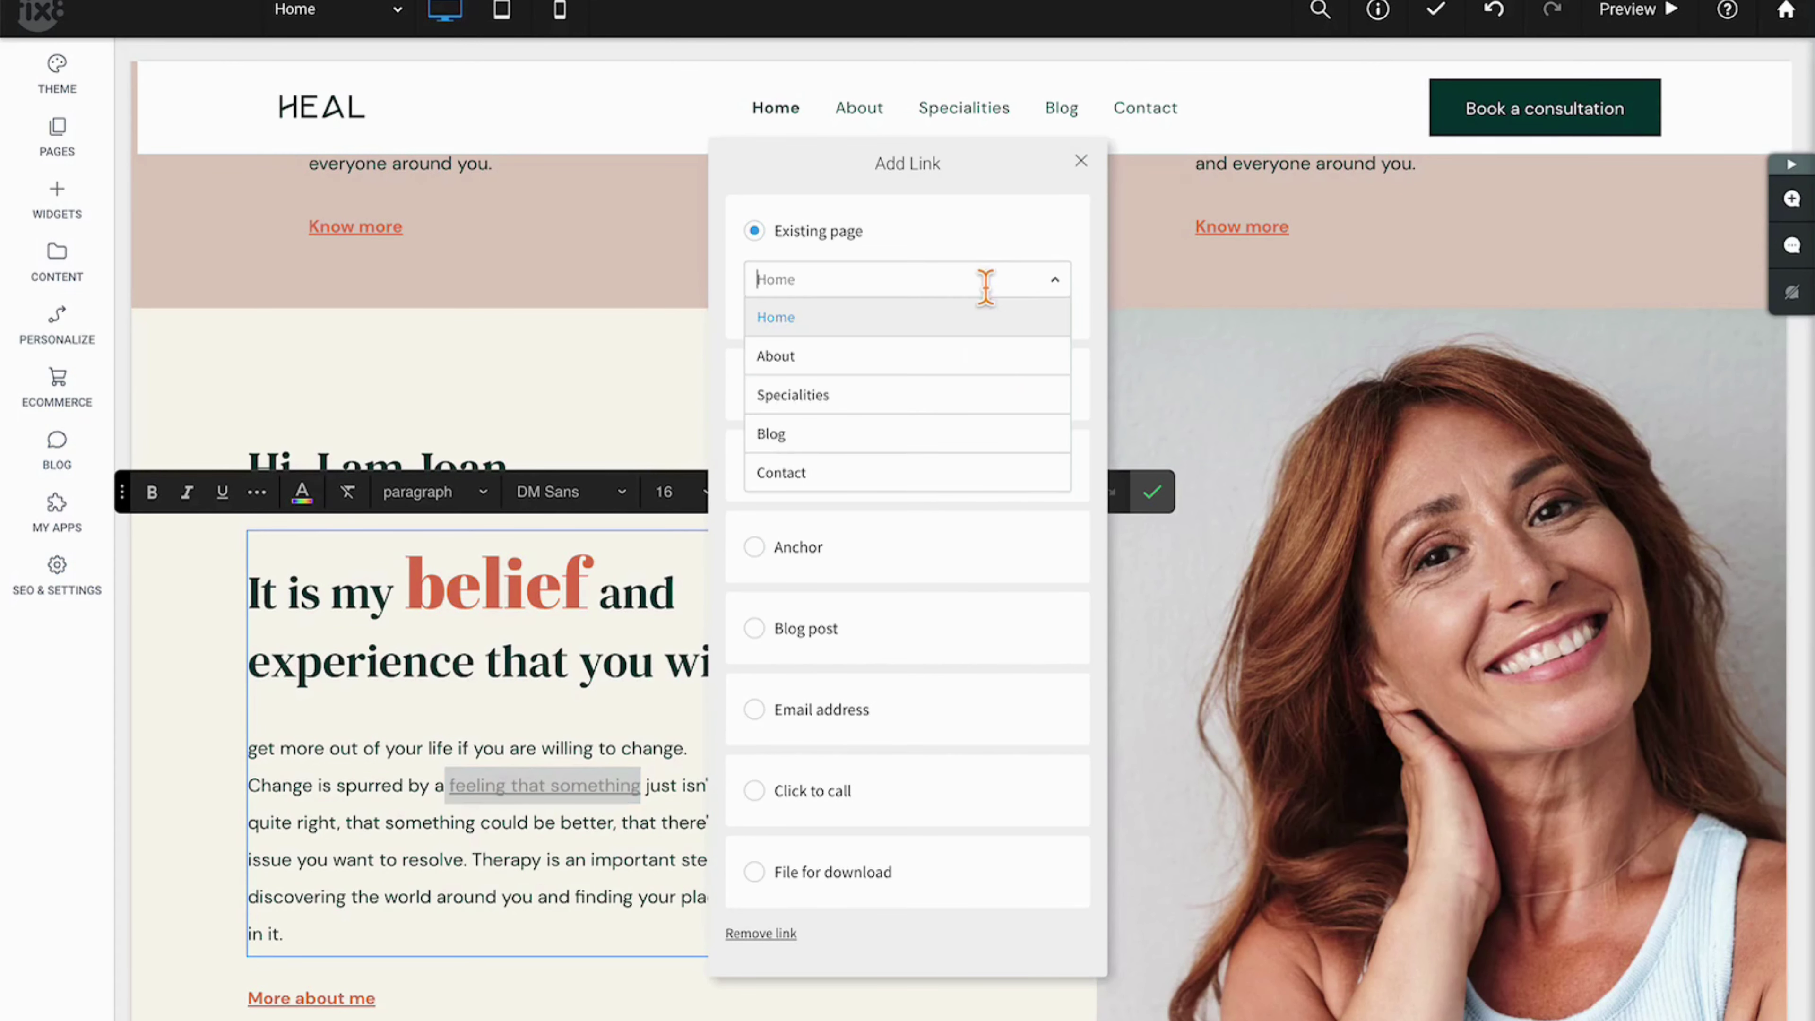
left_click(829, 357)
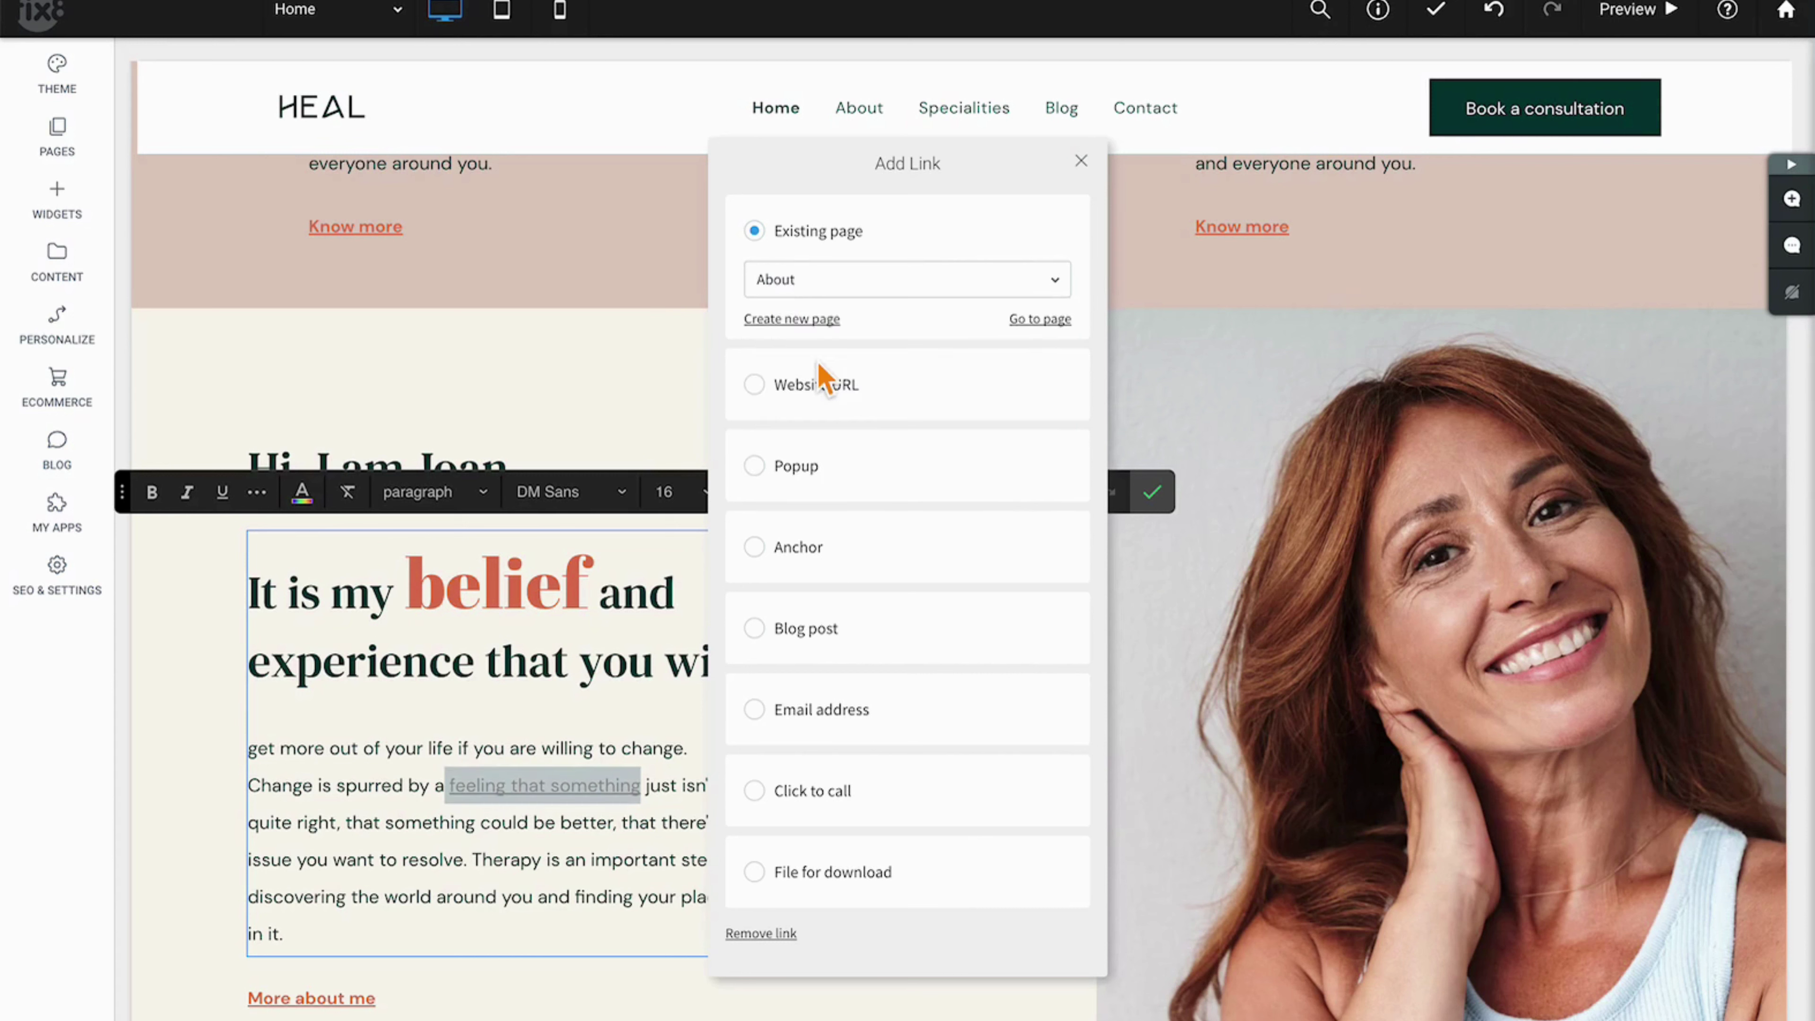
left_click(782, 409)
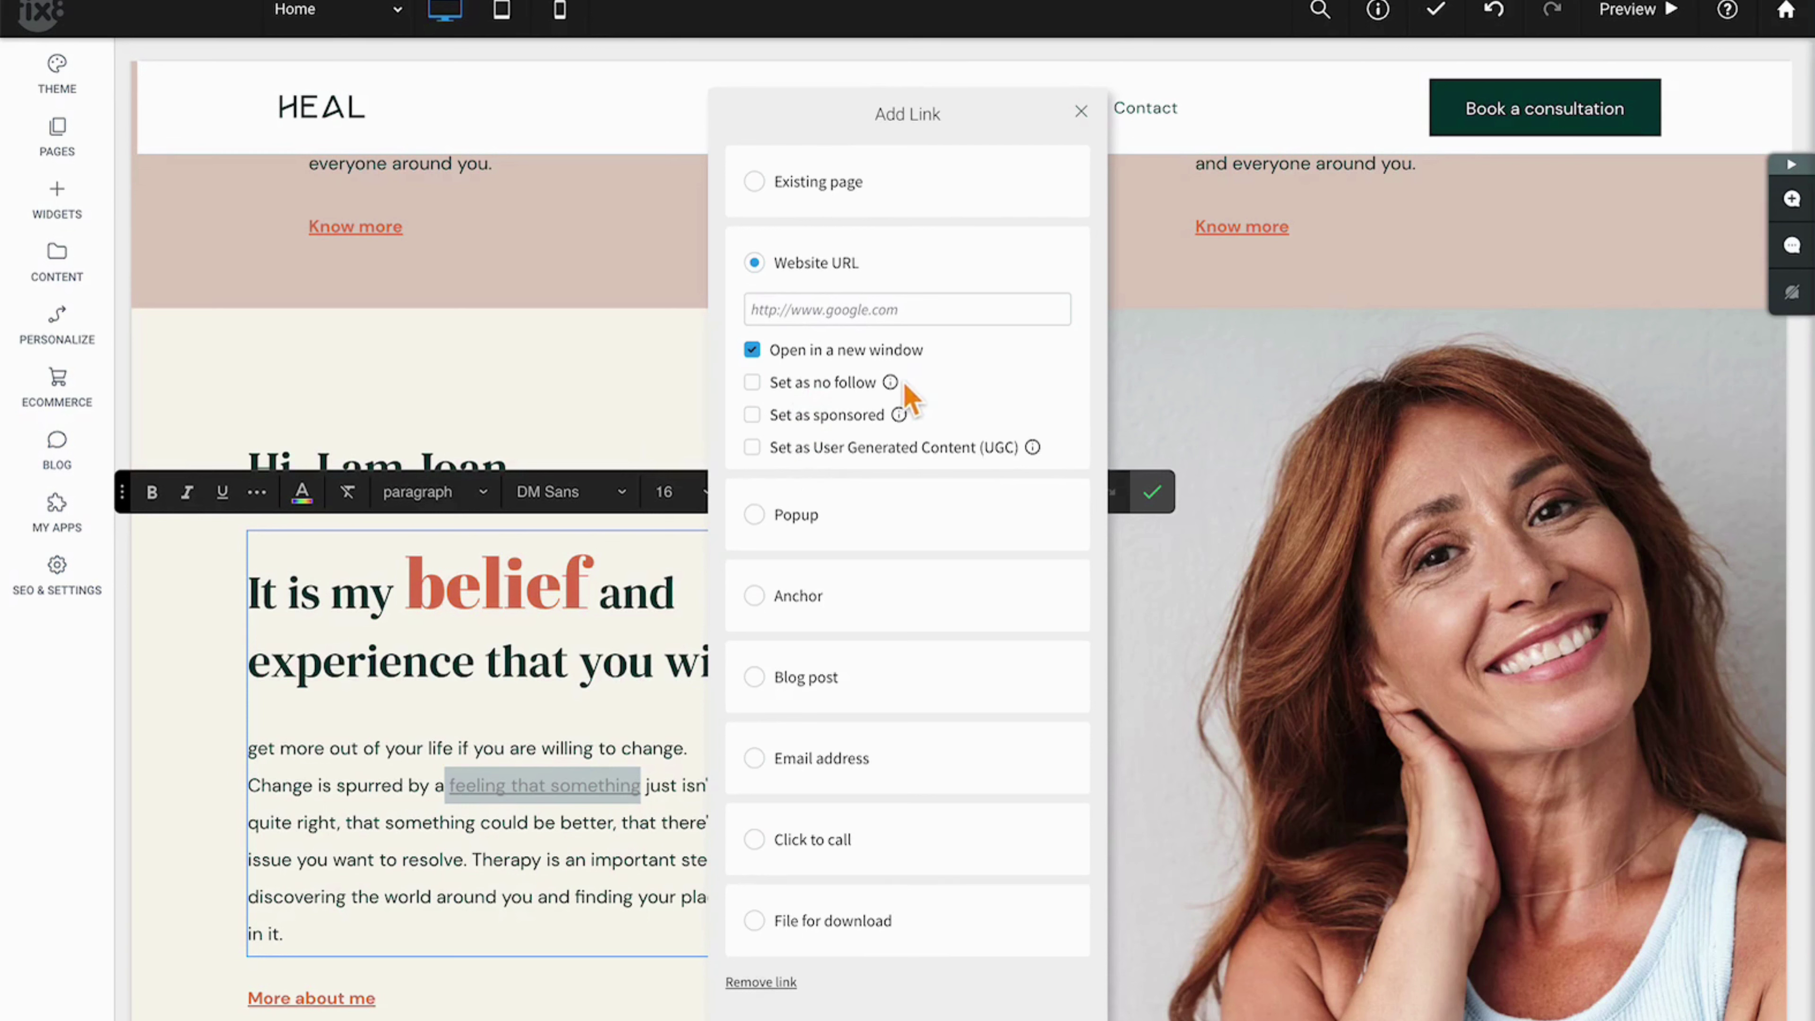
Step: Check the no-follow and UGC info tips, then choose Popup as the link type
mouse_move(894, 382)
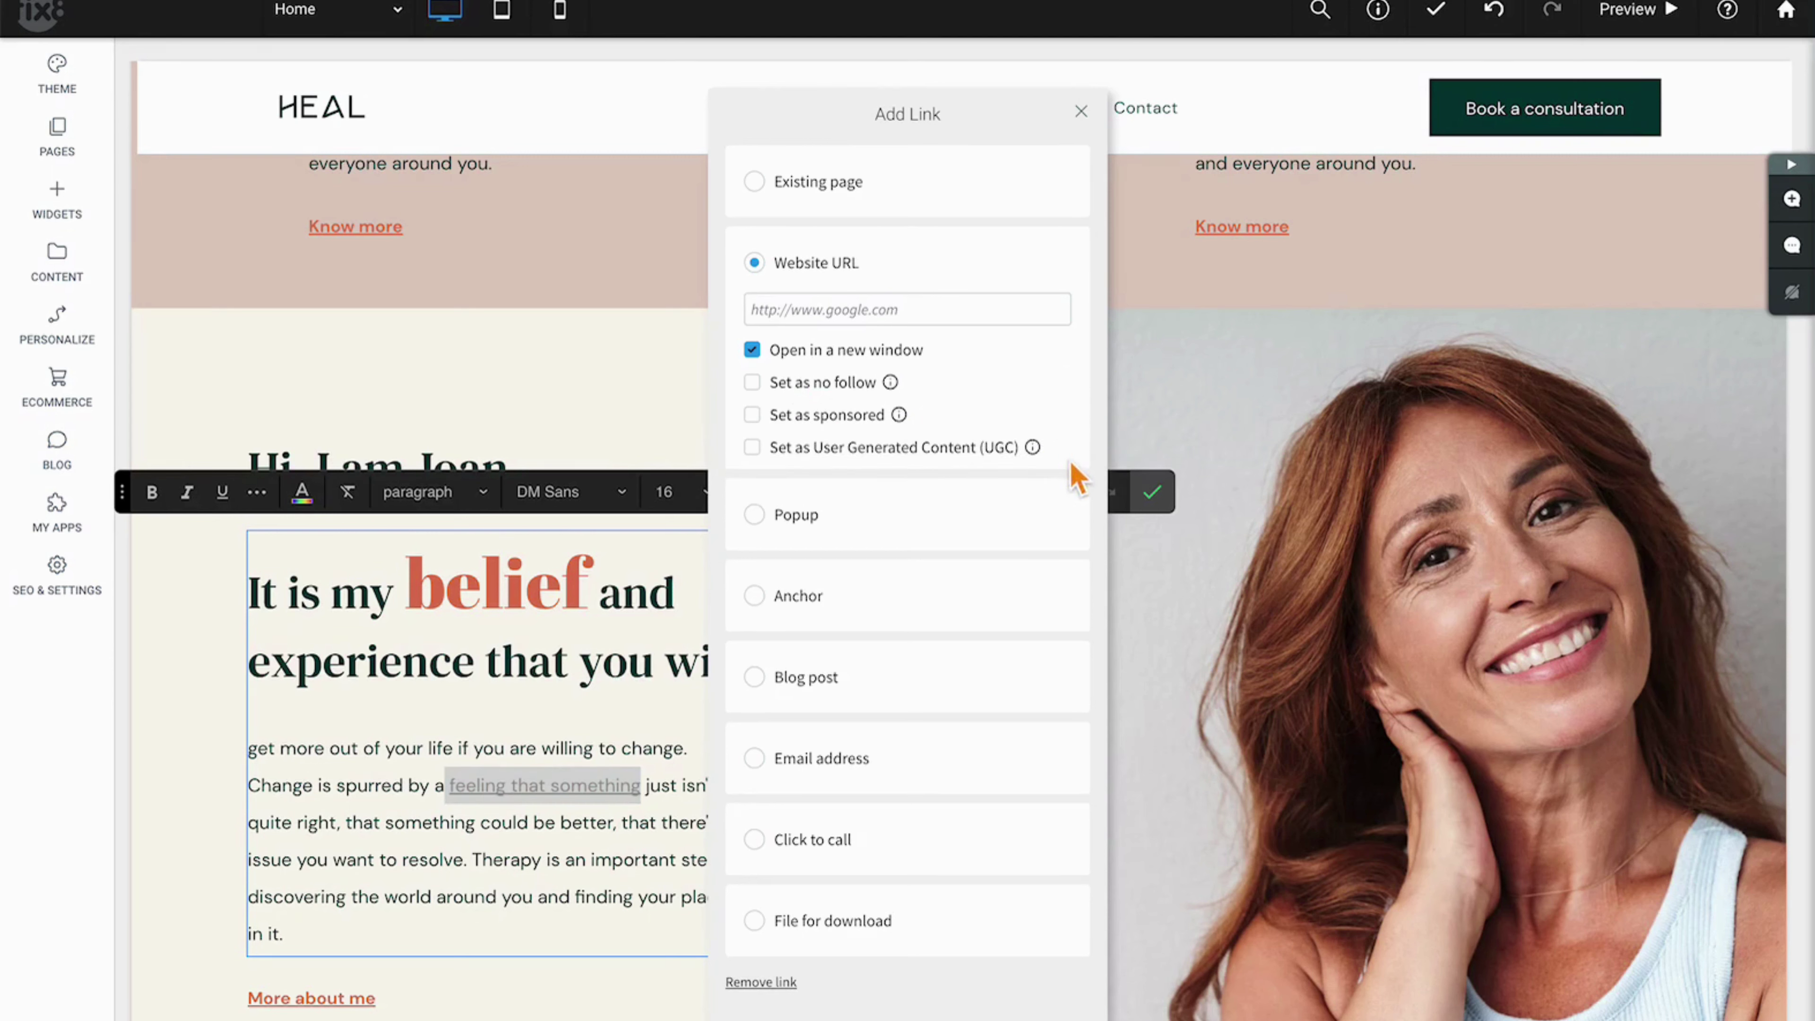
mouse_move(1031, 458)
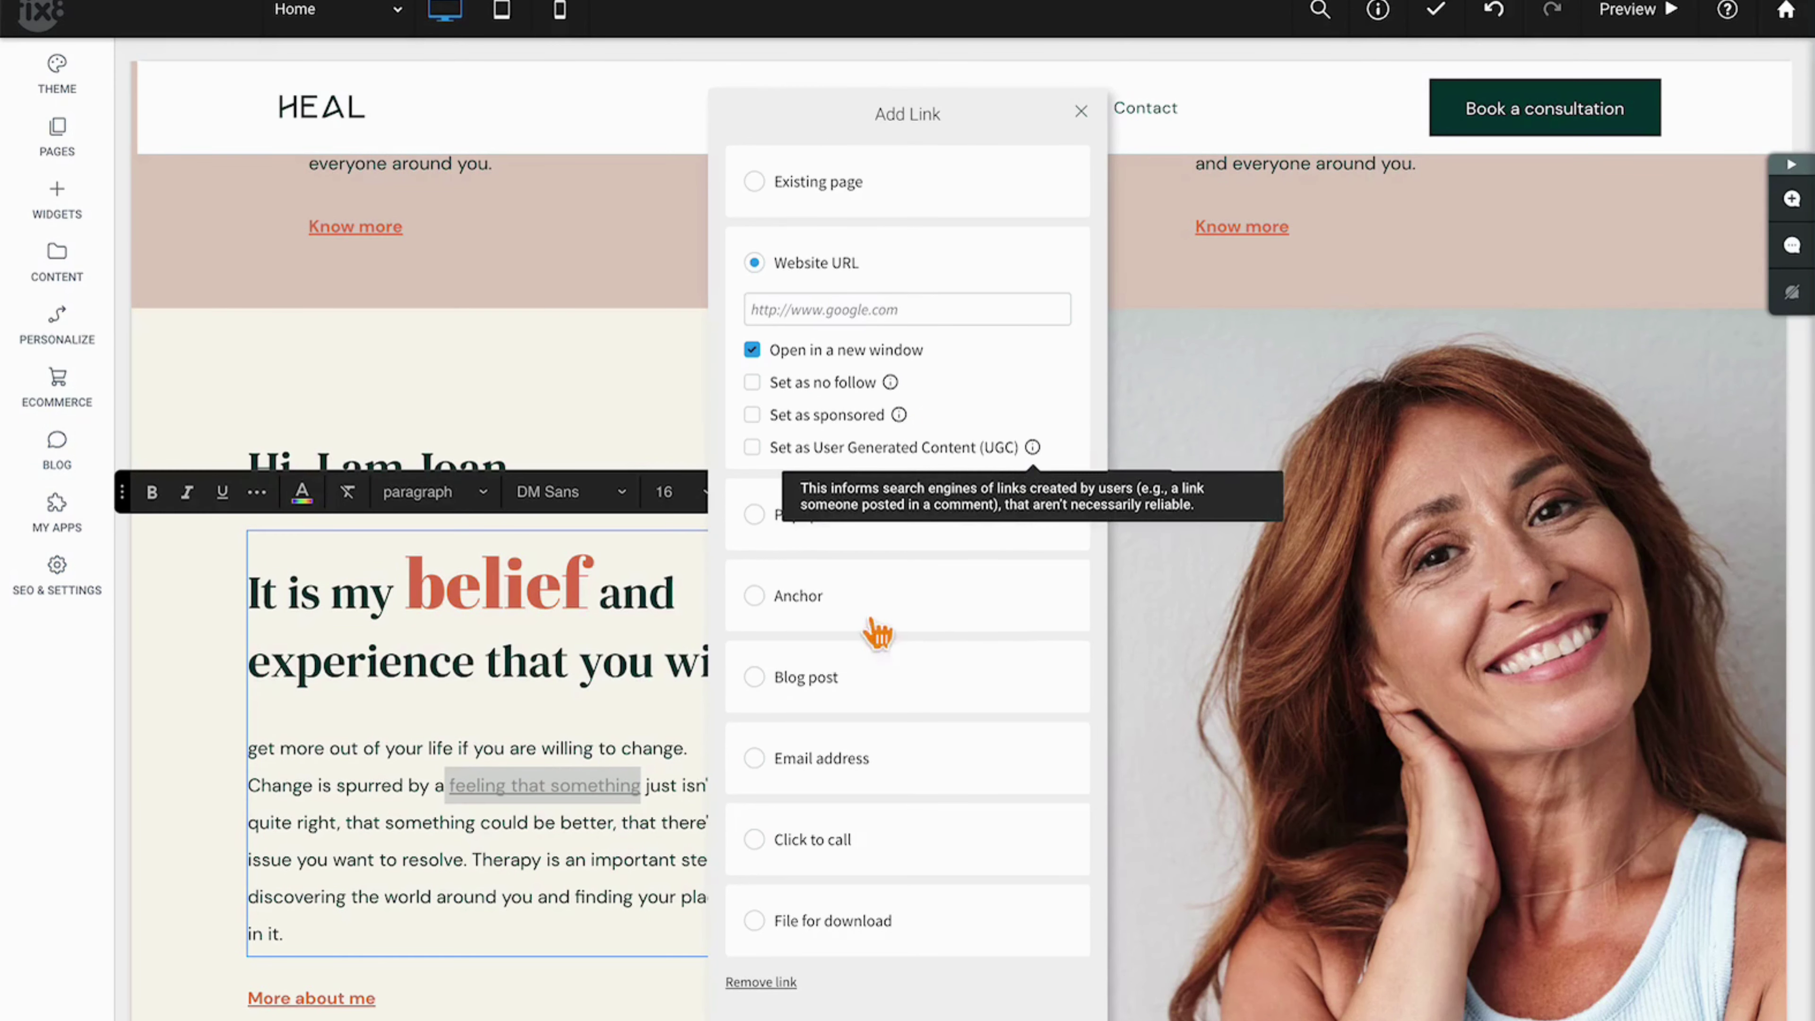
left_click(764, 534)
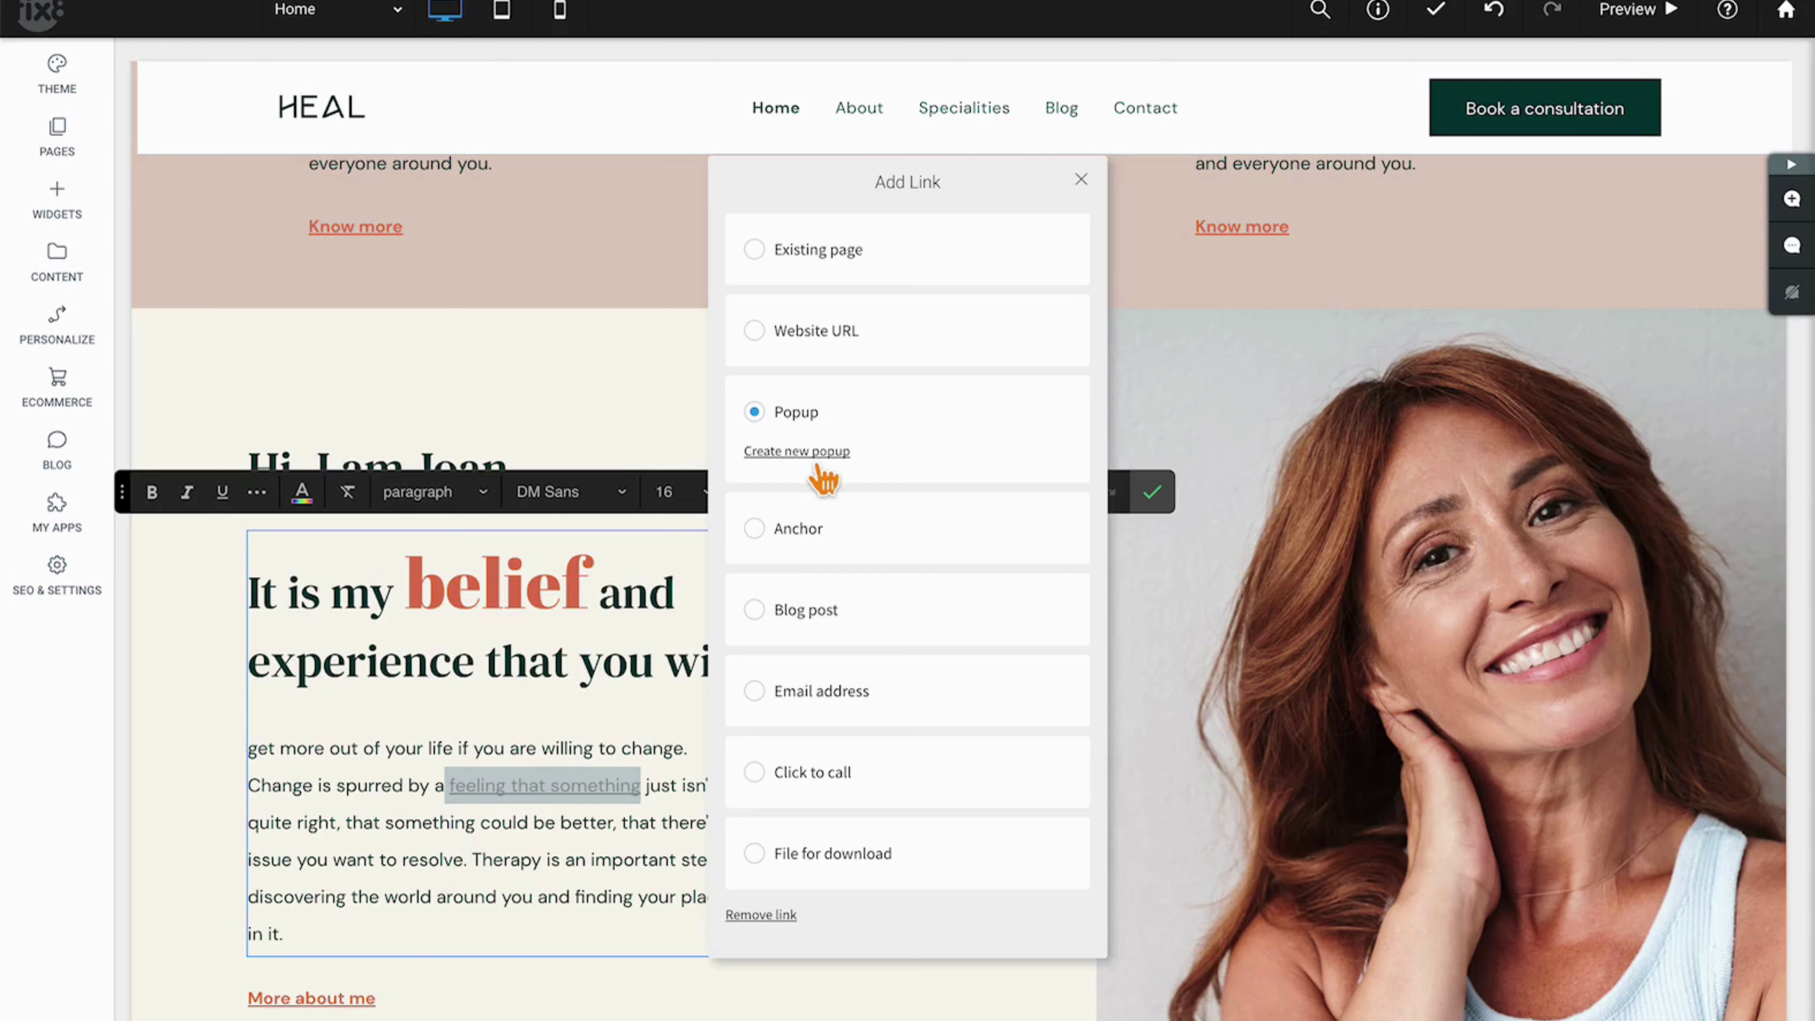
Step: Switch to an Anchor link on the Home page and view its anchors without choosing one
left_click(779, 533)
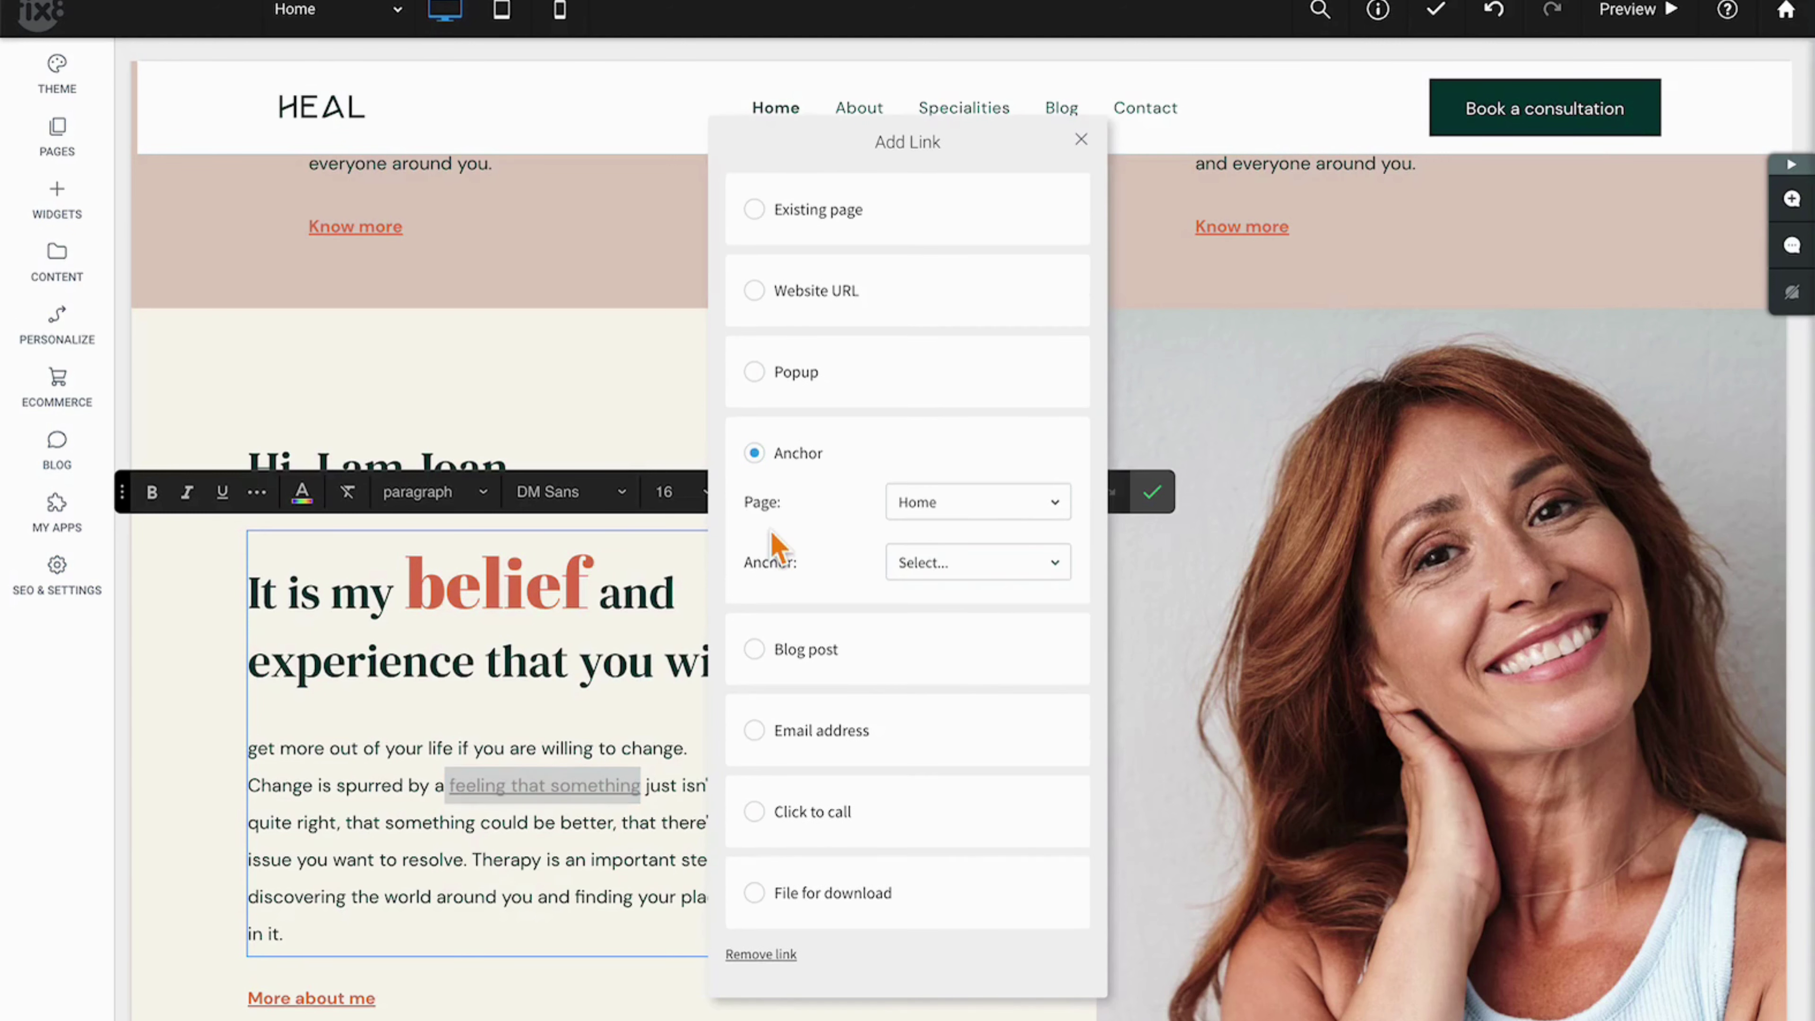
left_click(1005, 511)
left_click(994, 430)
left_click(1041, 563)
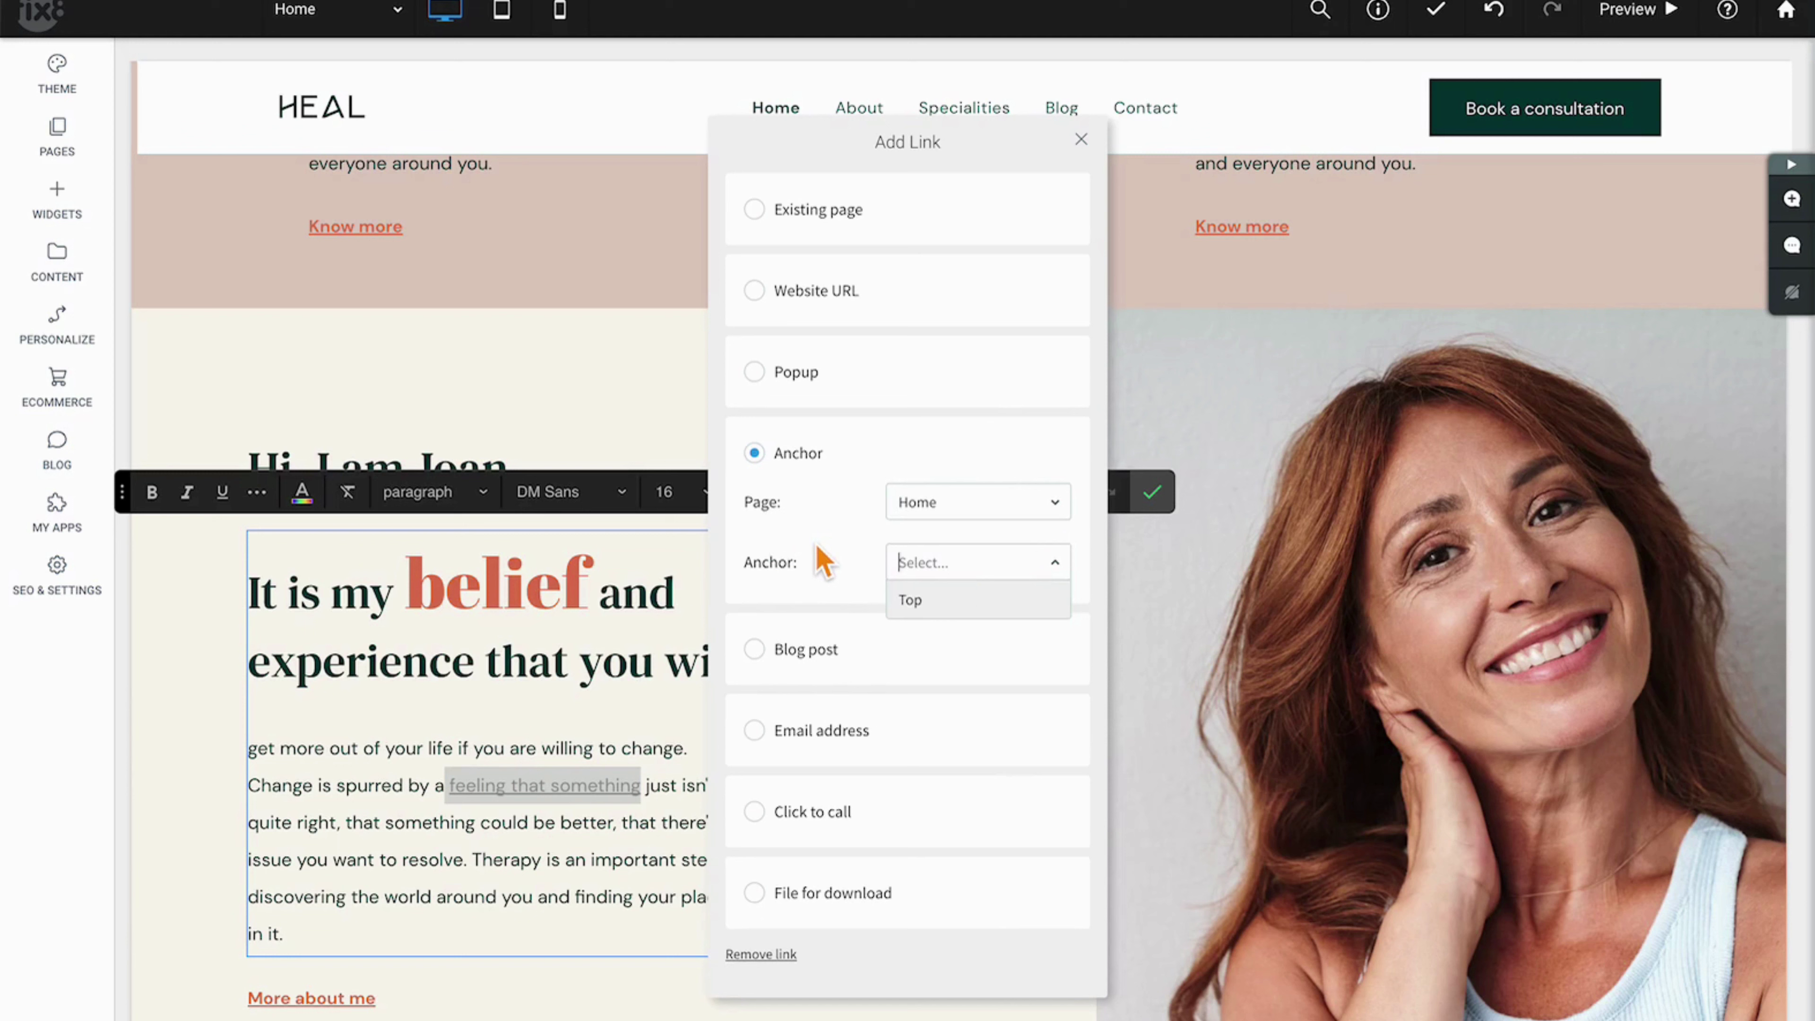
left_click(822, 561)
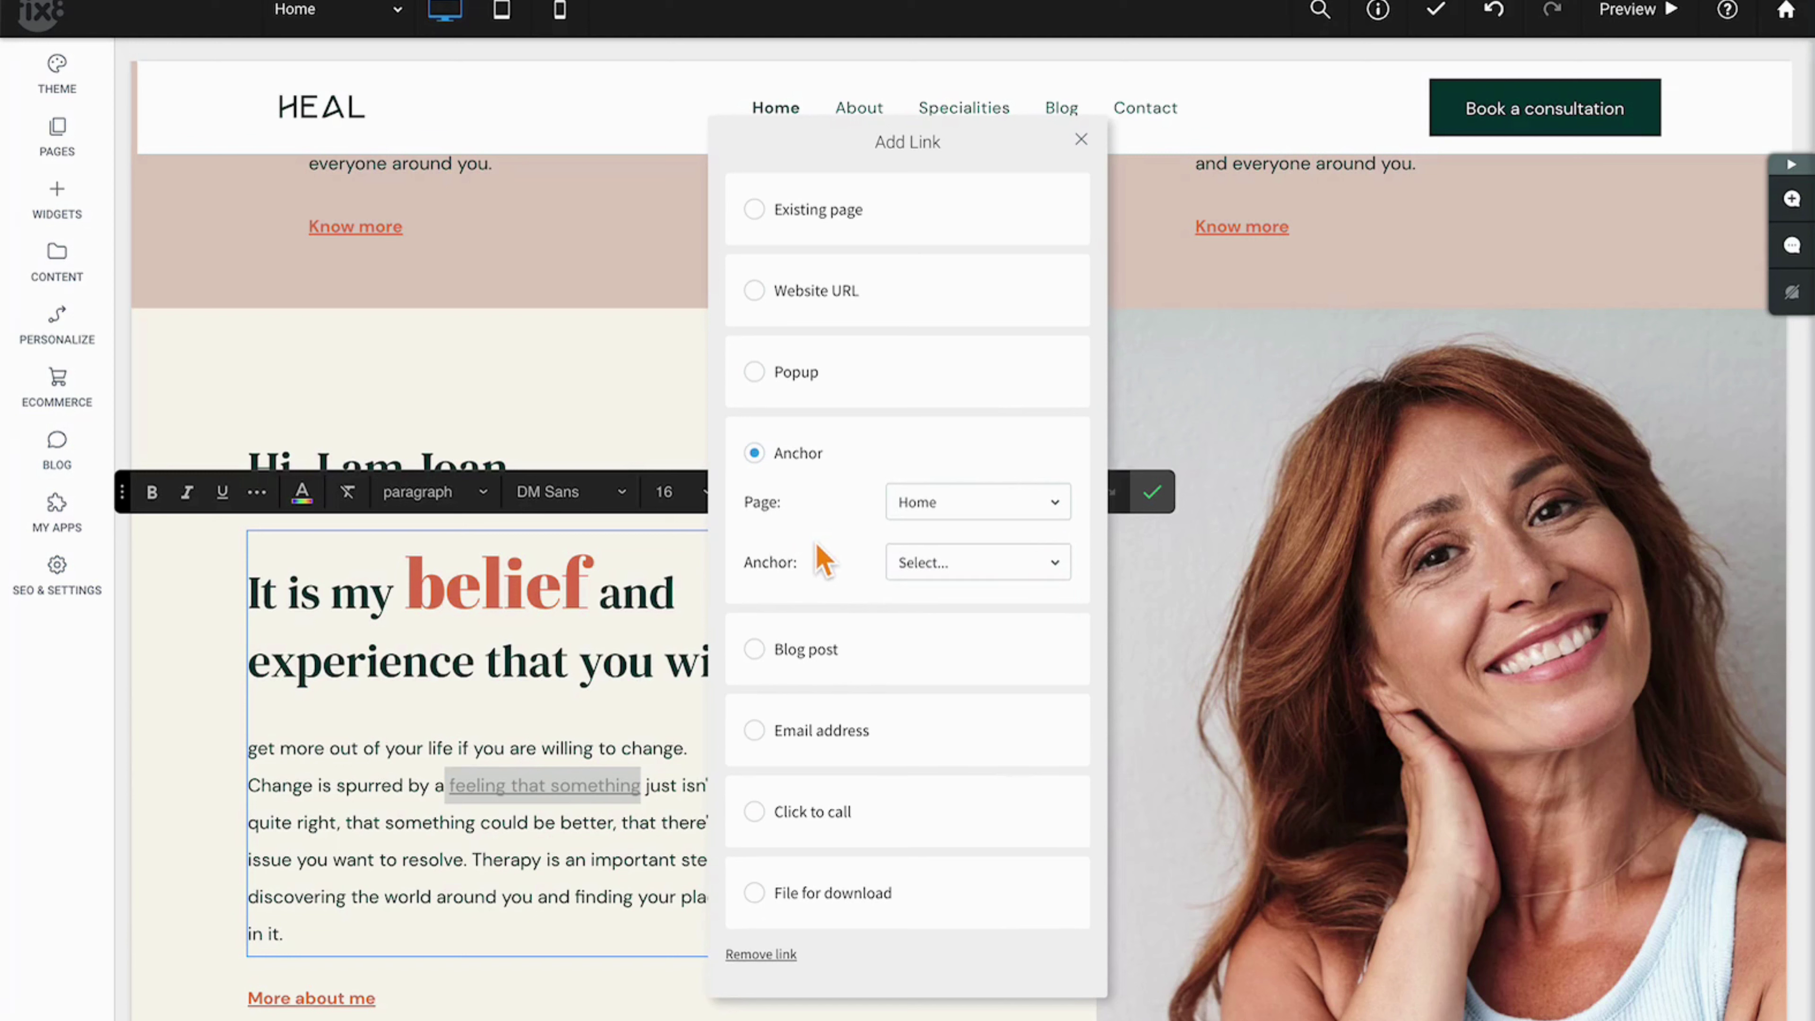
Step: Switch to a Blog post link and browse the post list without choosing
left_click(755, 651)
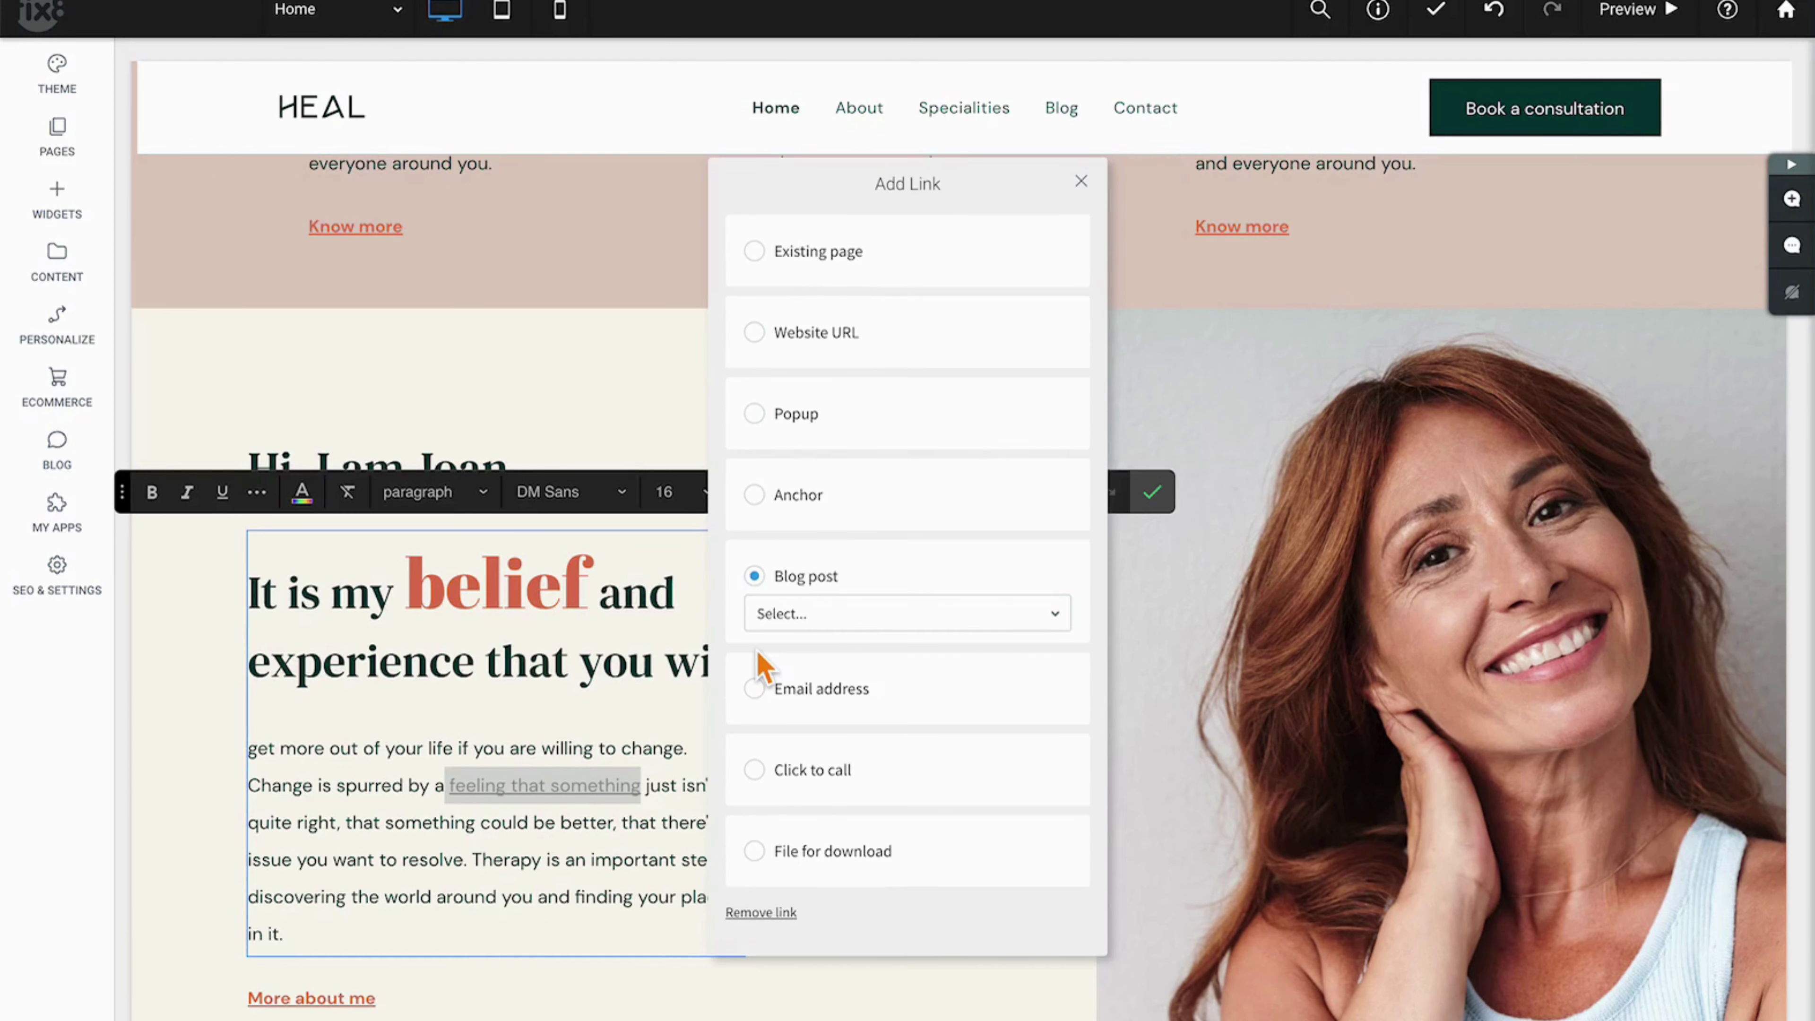
left_click(1040, 617)
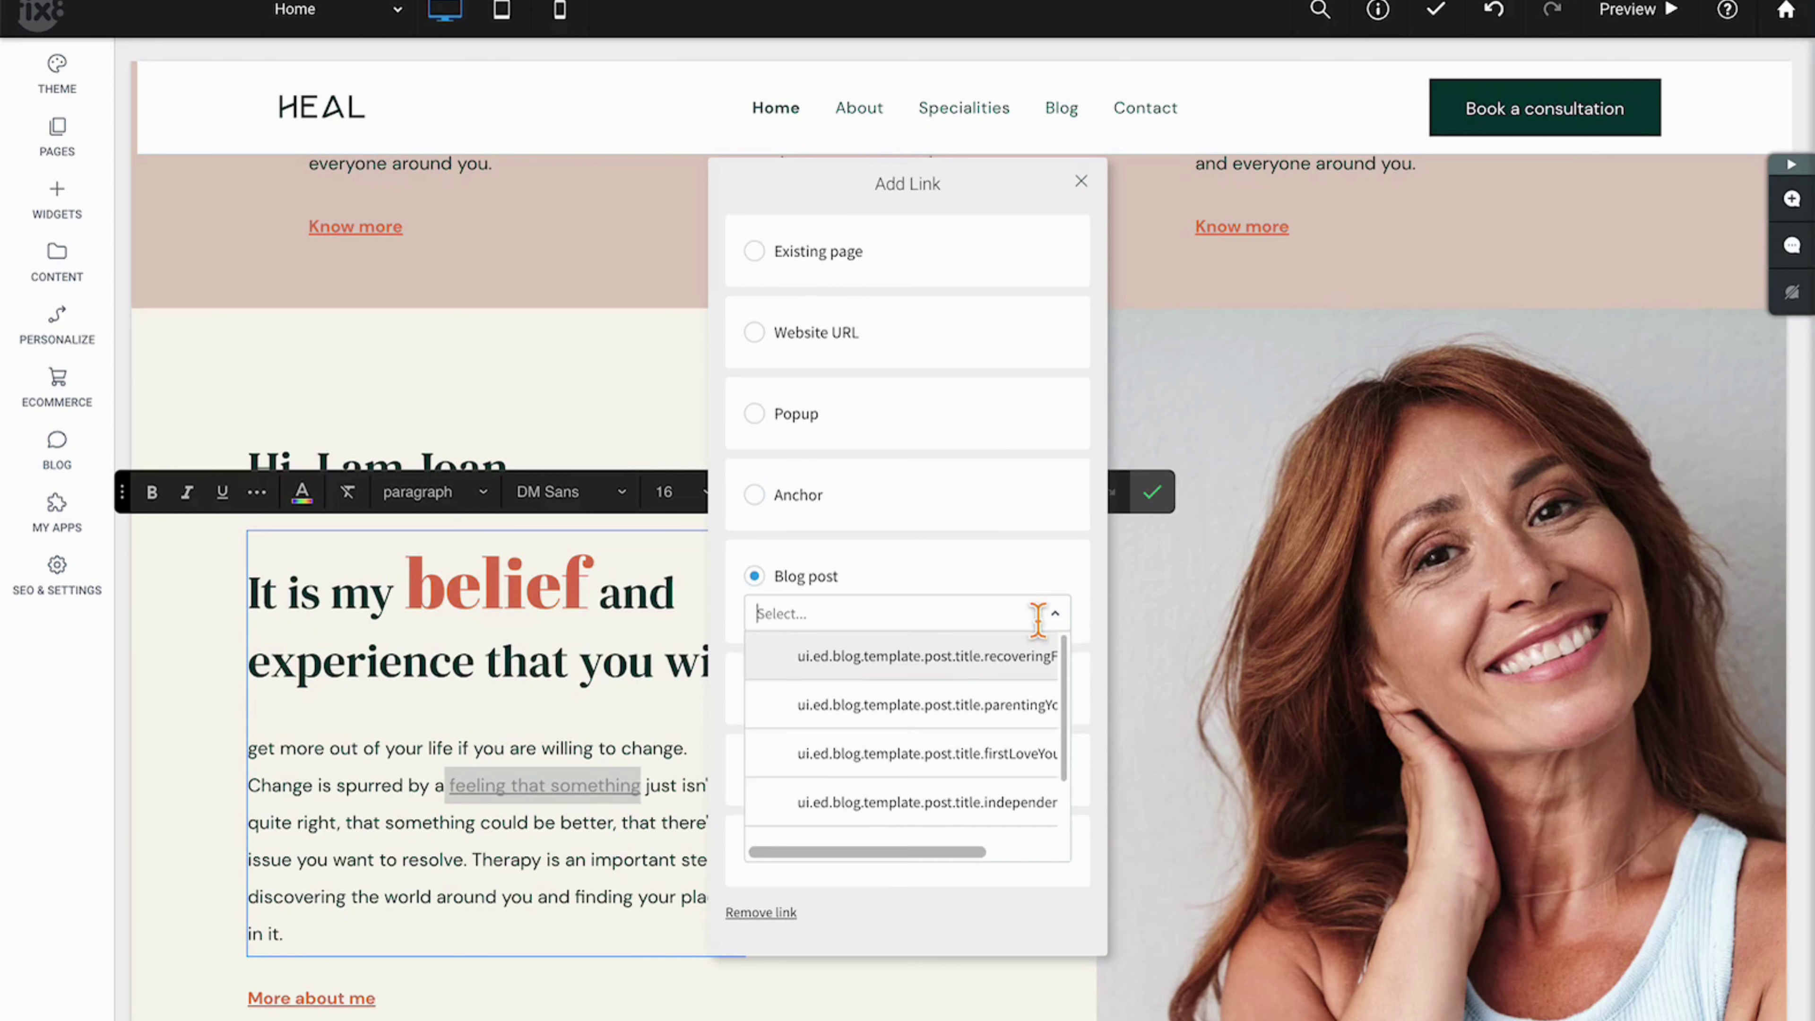
scroll(990, 779, "down", 2)
scroll(992, 717, "up", 2)
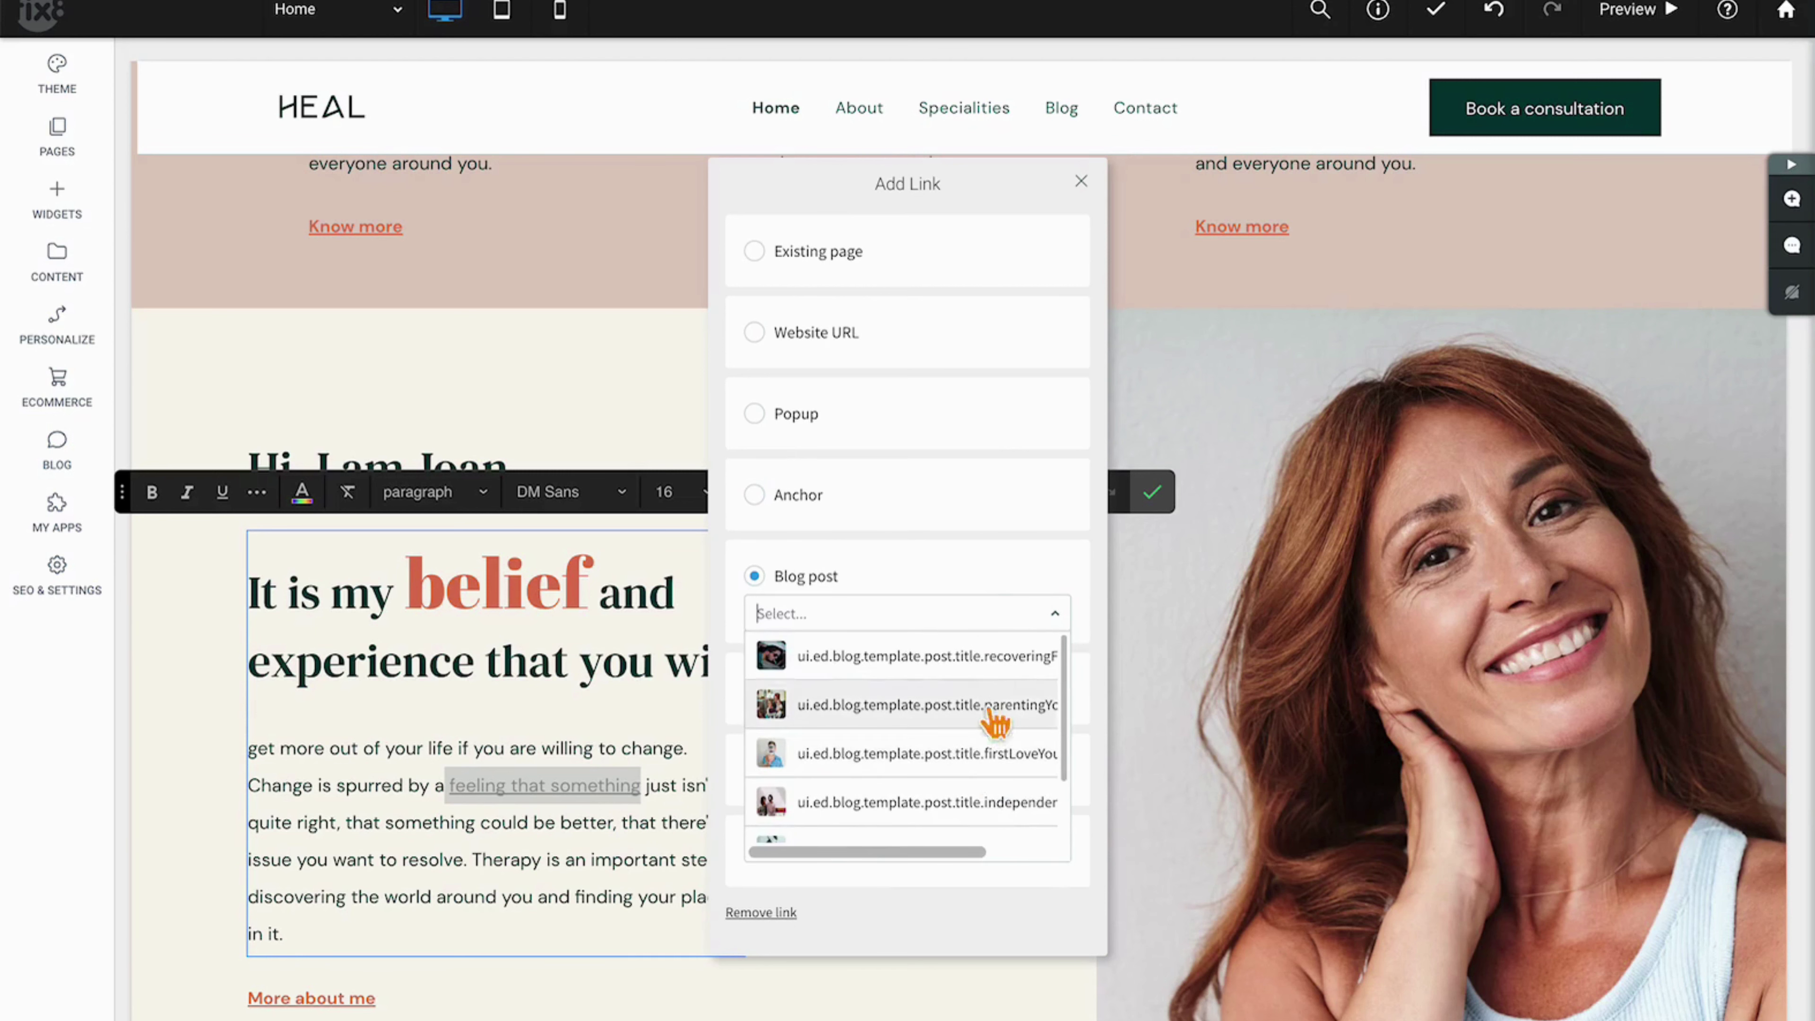
left_click(1009, 604)
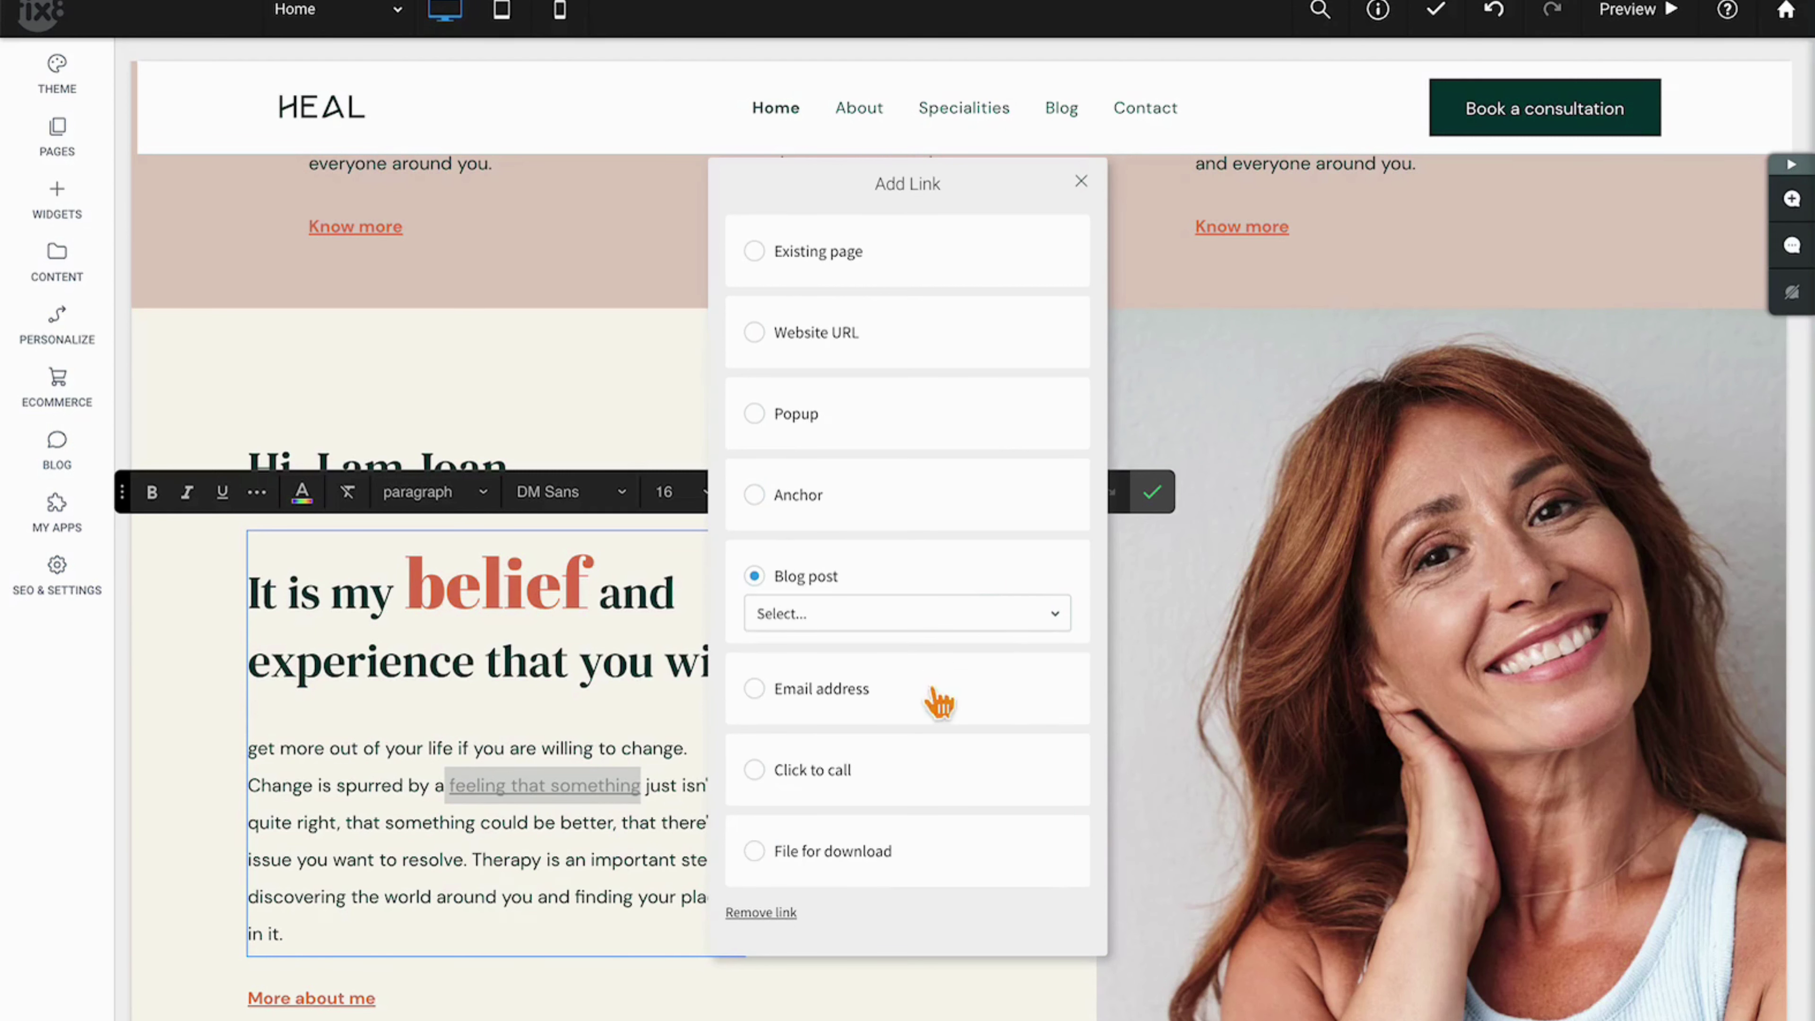
Step: Try the Email address, Click to call and File for download link types, then close Add Link
left_click(859, 707)
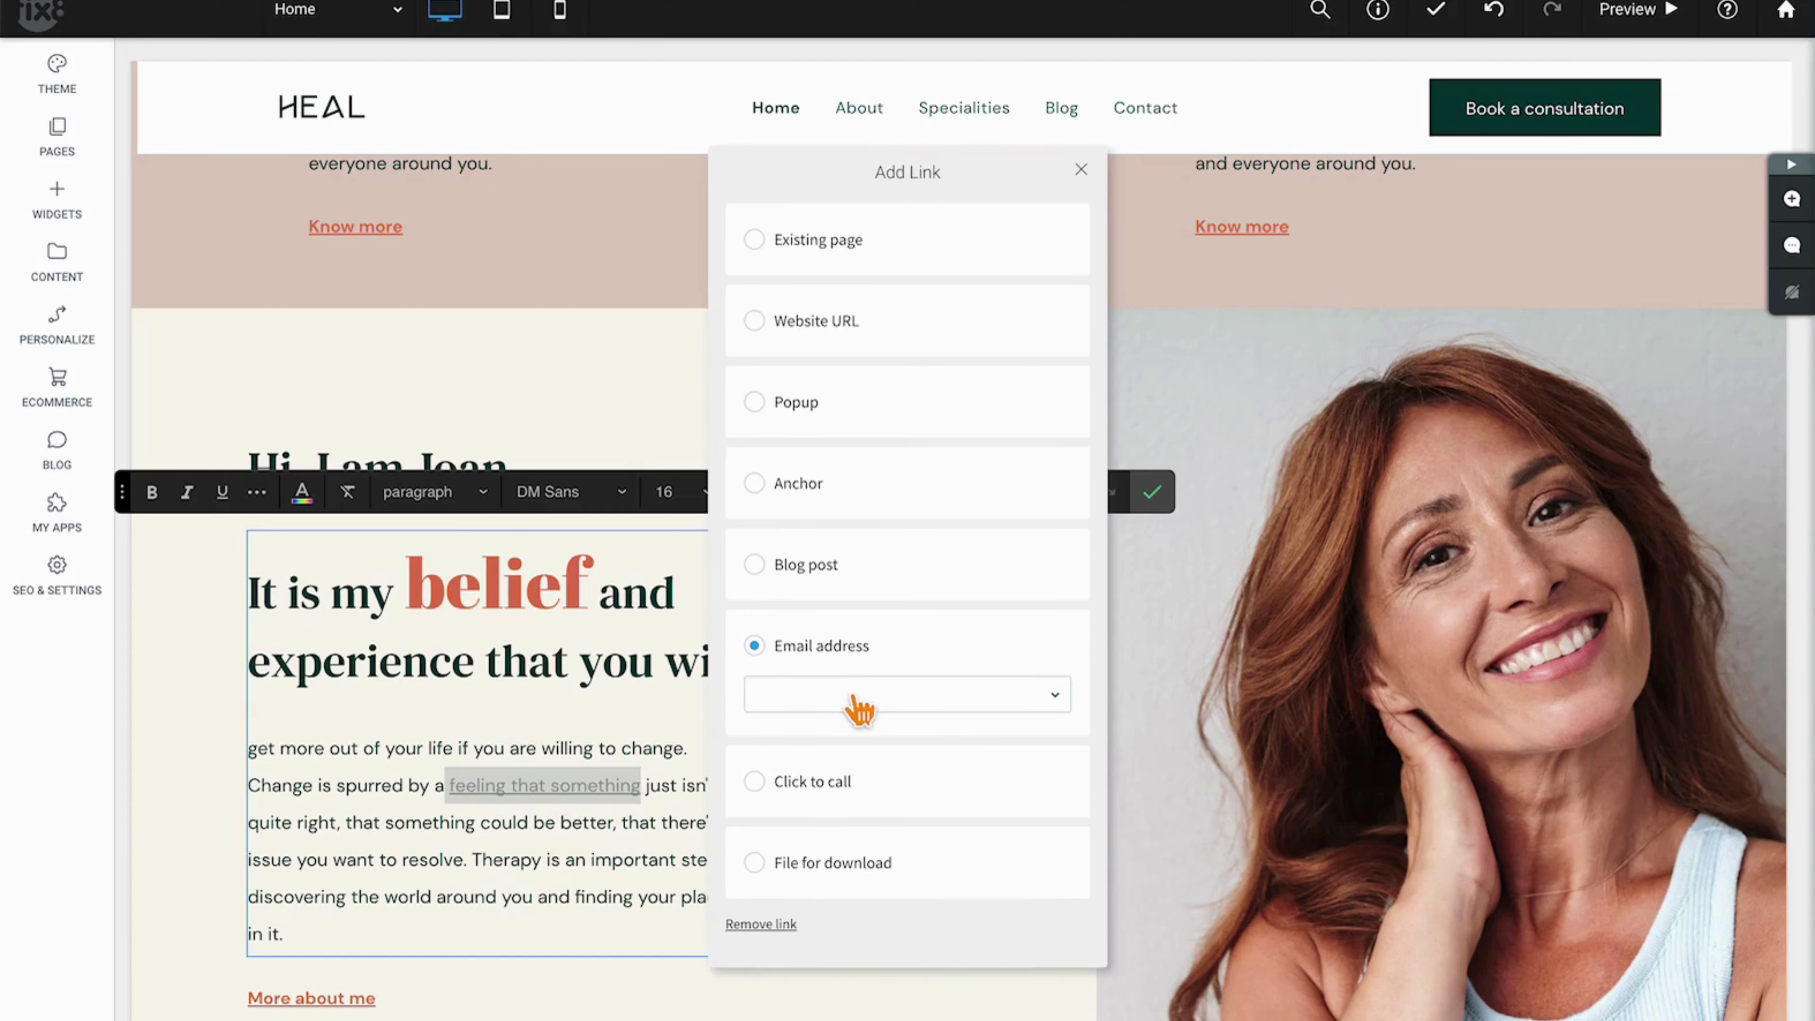
left_click(848, 790)
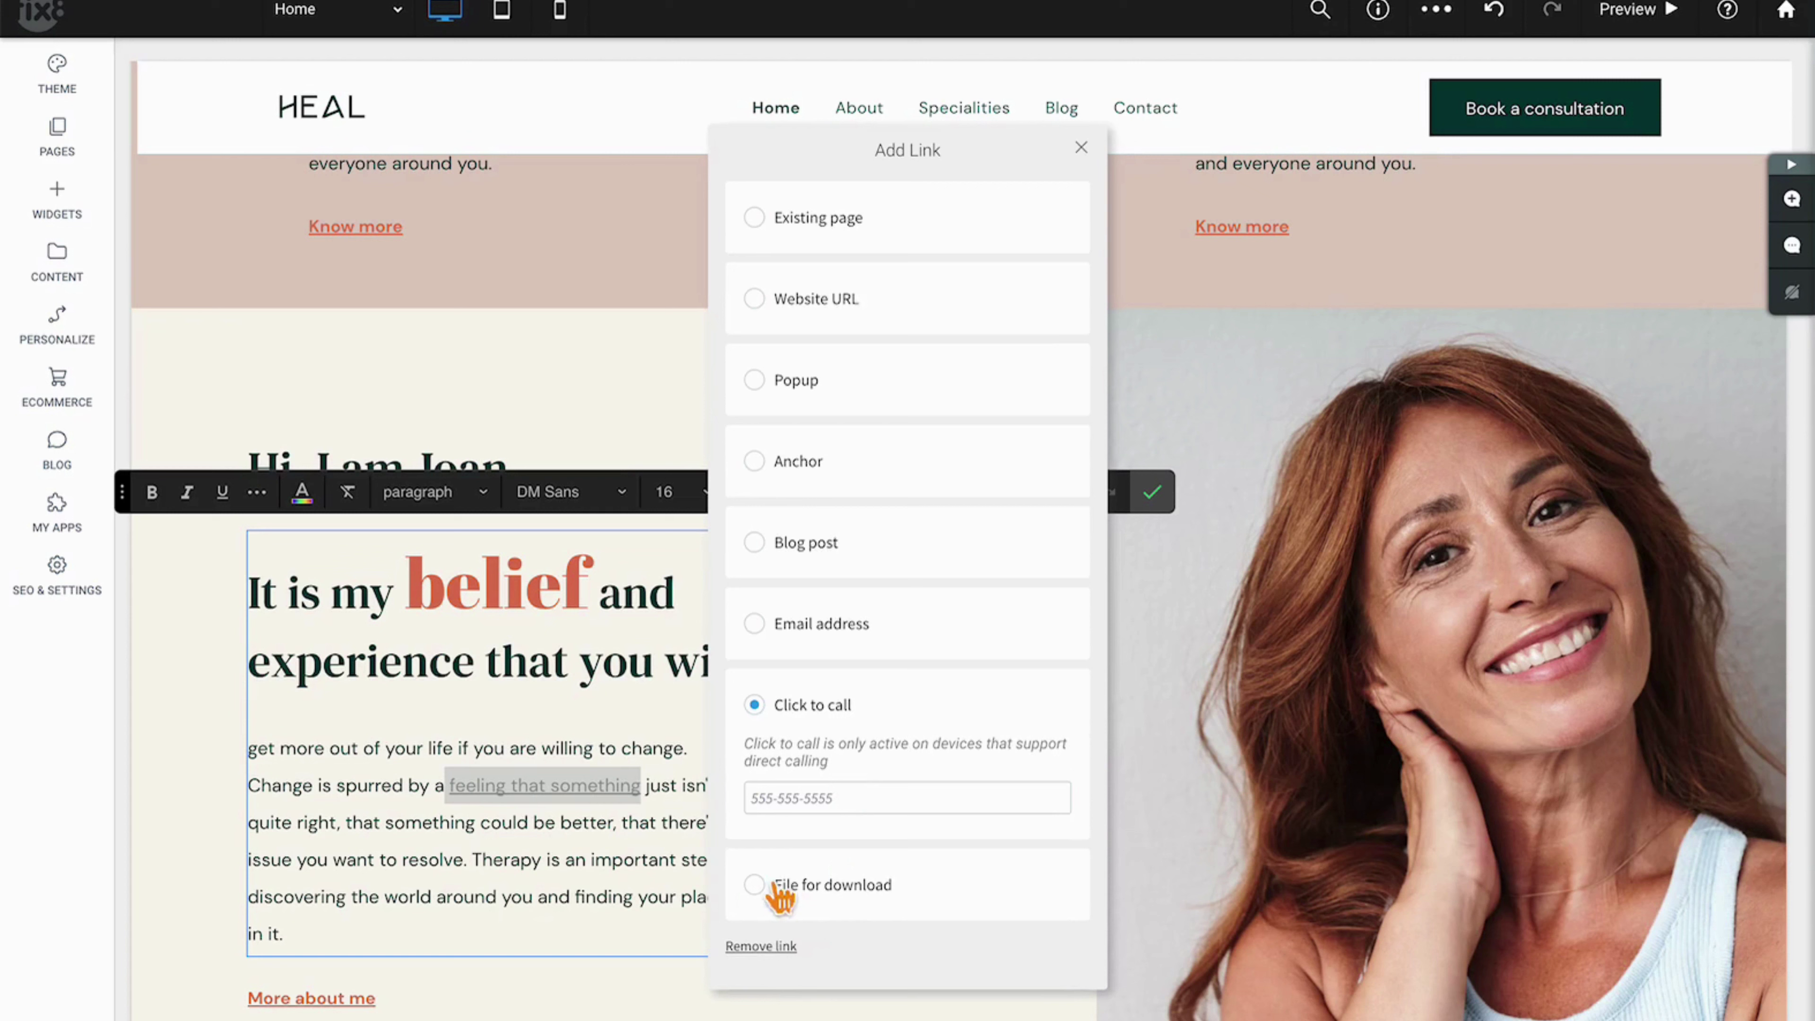
left_click(754, 887)
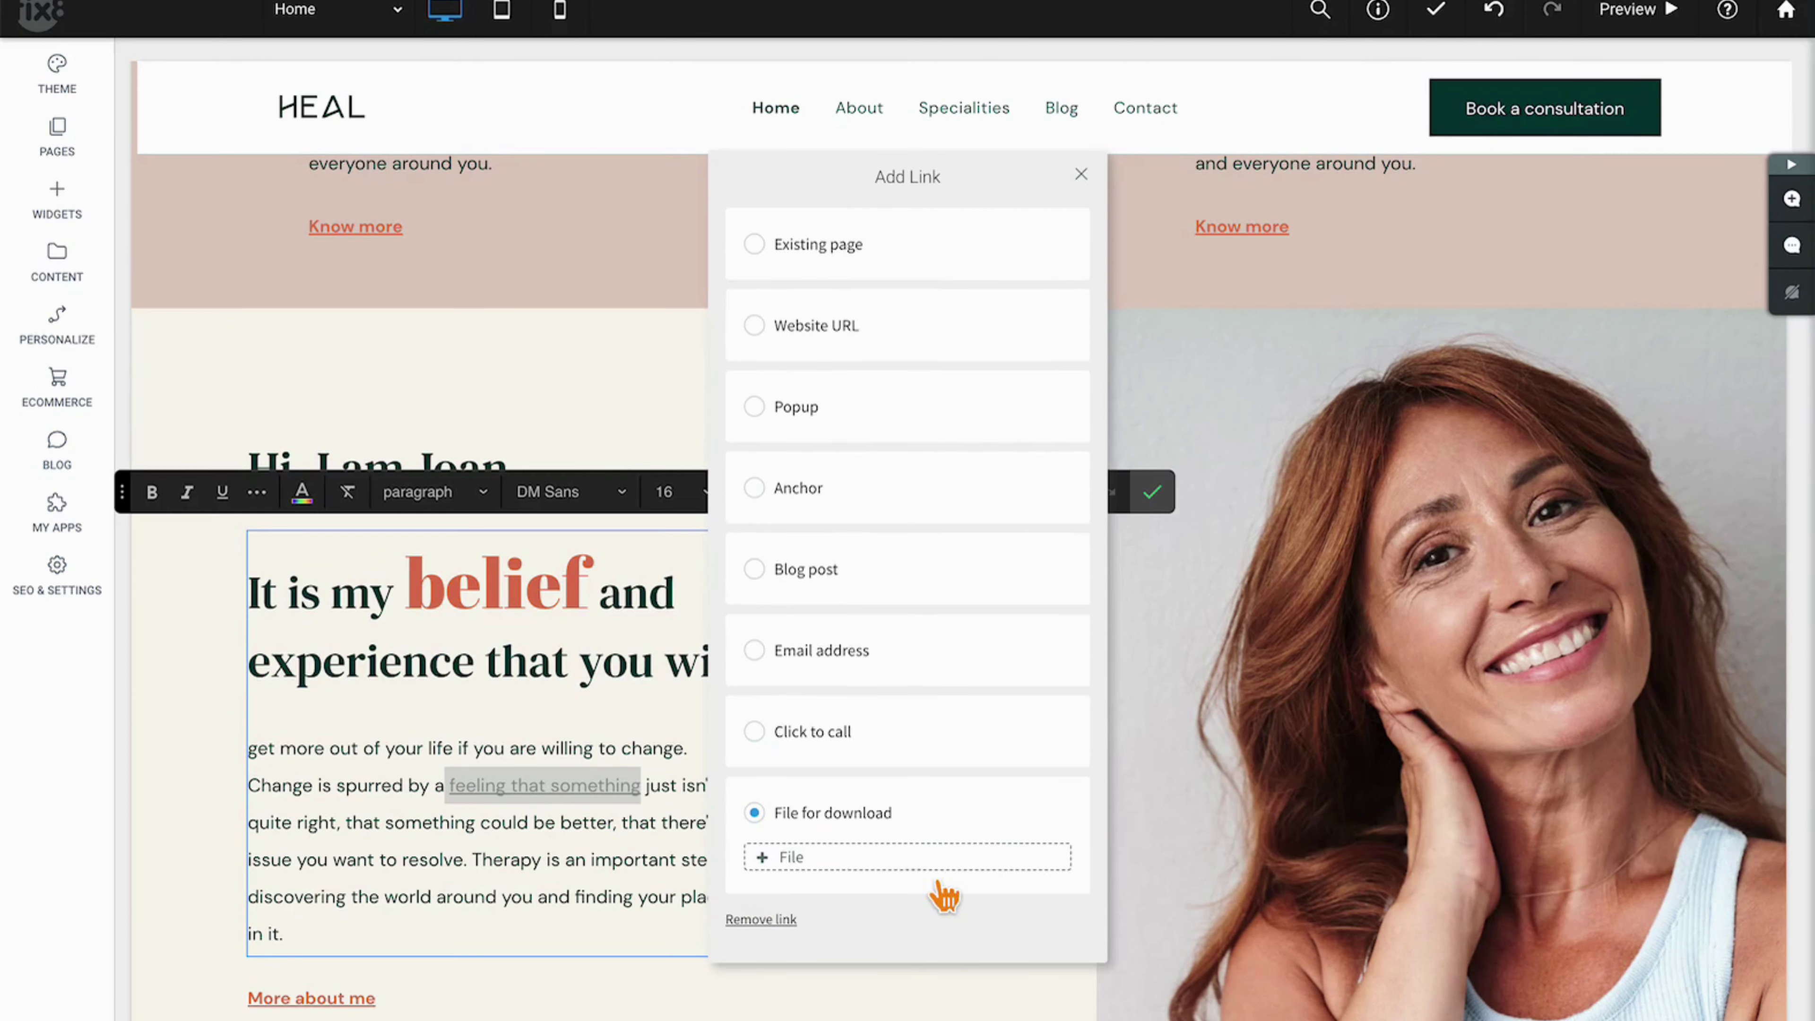
left_click(1101, 190)
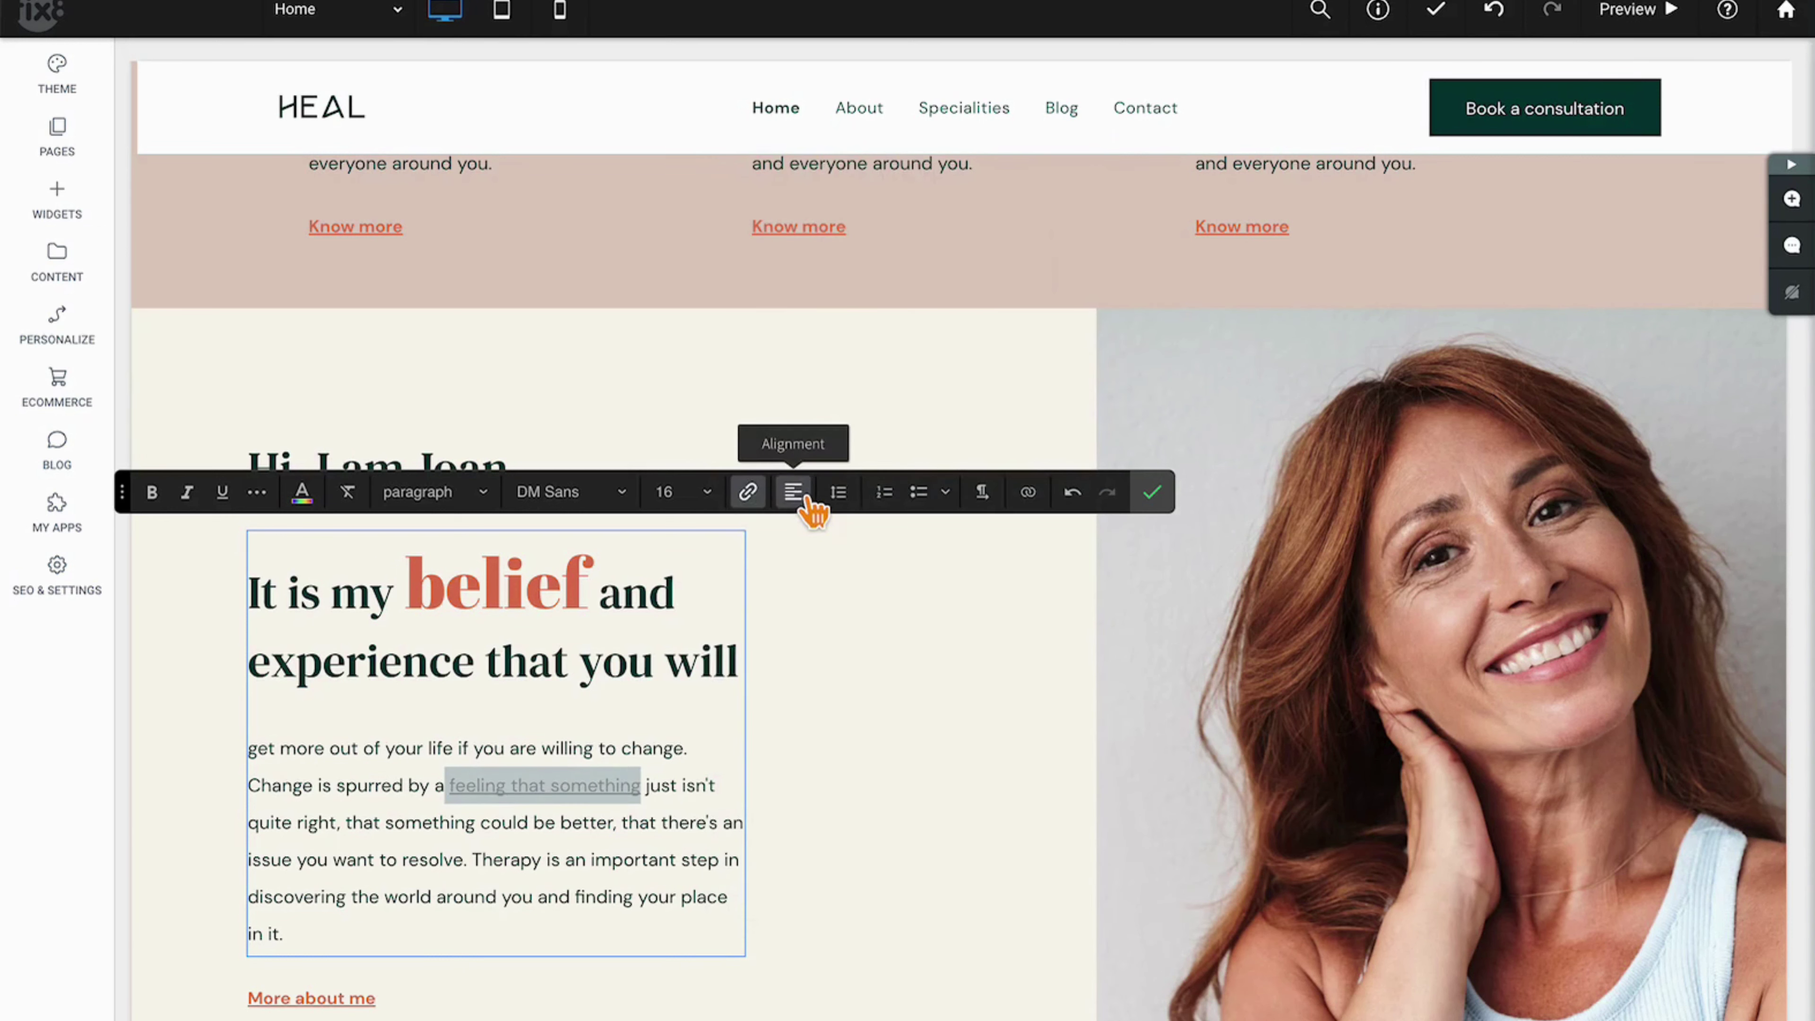
Step: Set the body paragraph's line height to Single
triple_click(536, 839)
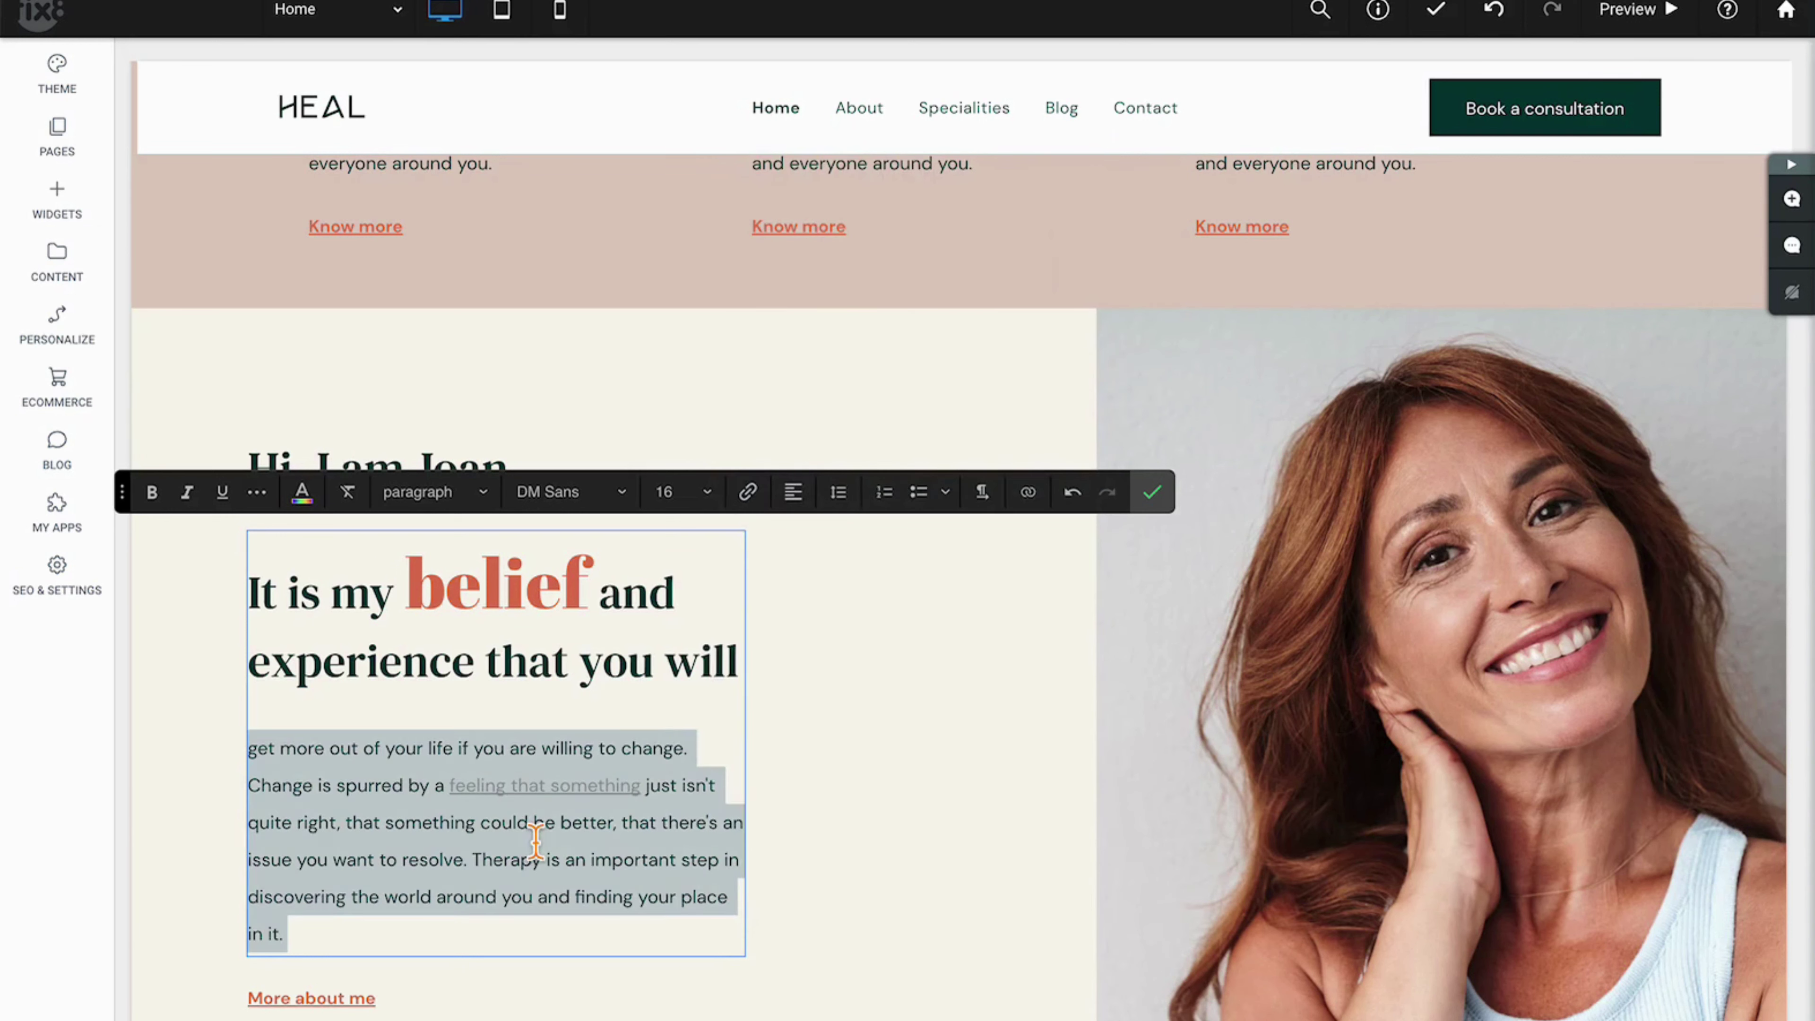
left_click(849, 502)
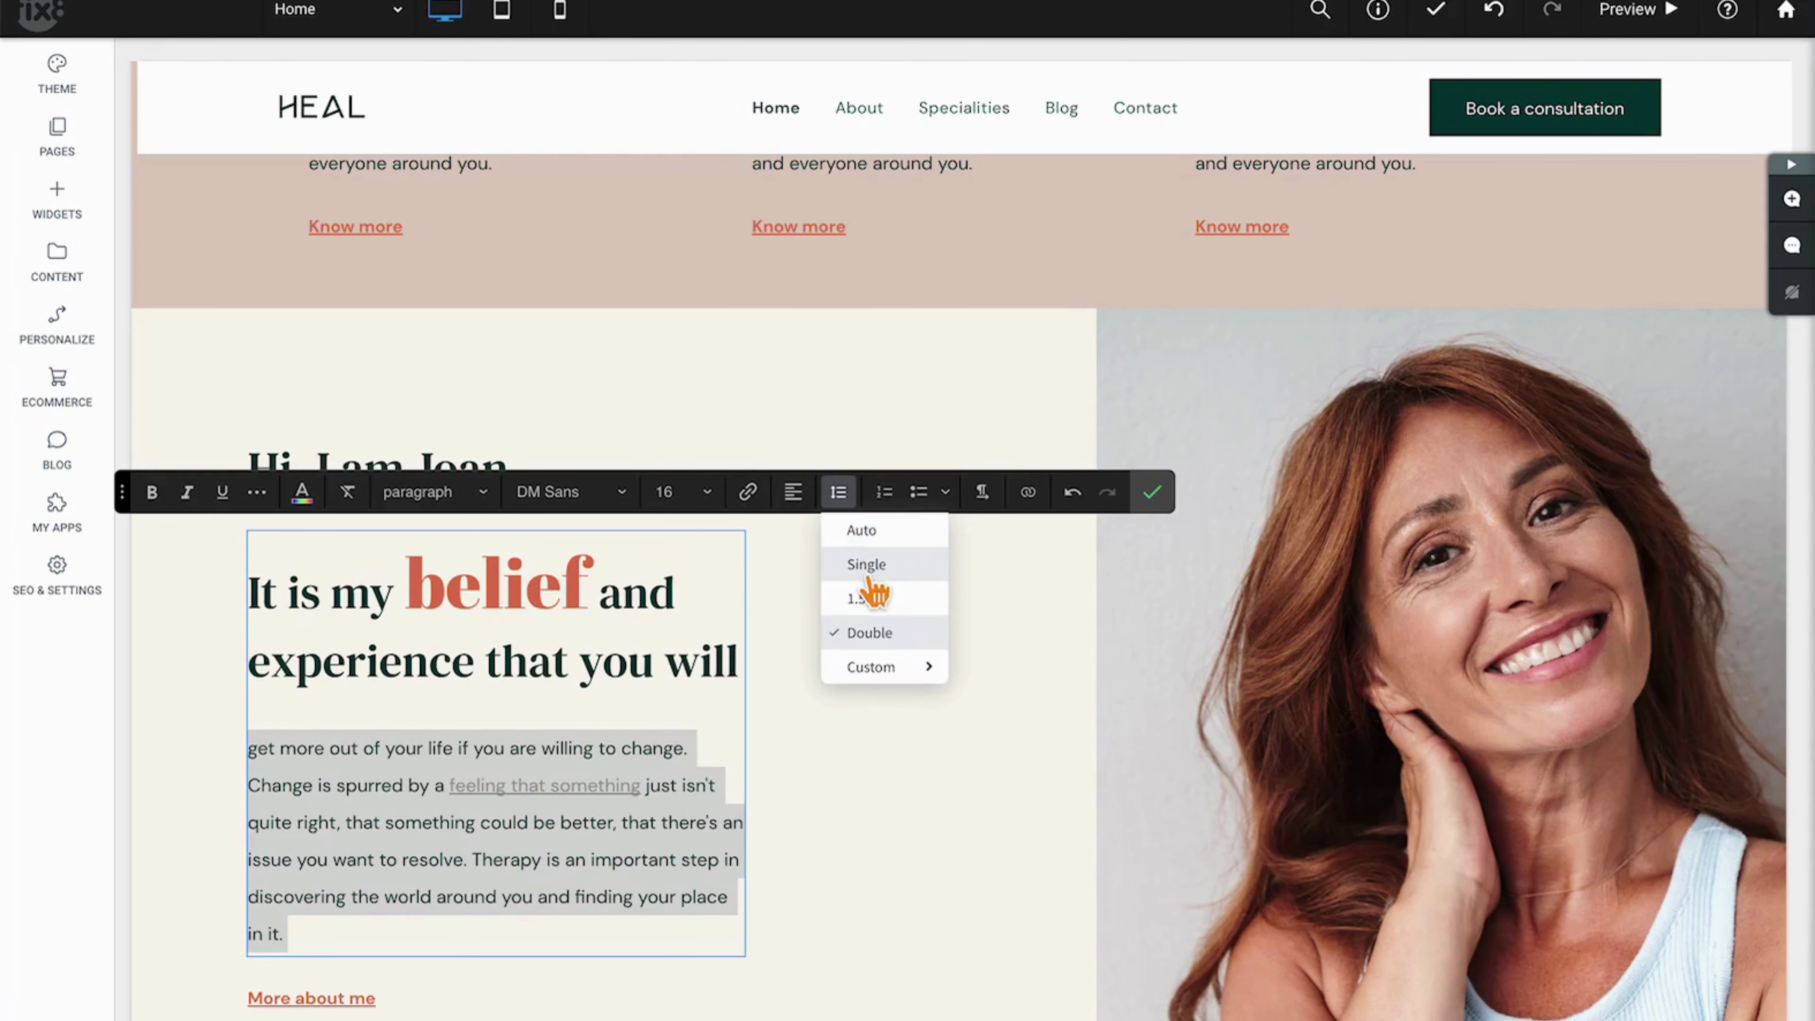
left_click(861, 558)
left_click(849, 500)
left_click(873, 632)
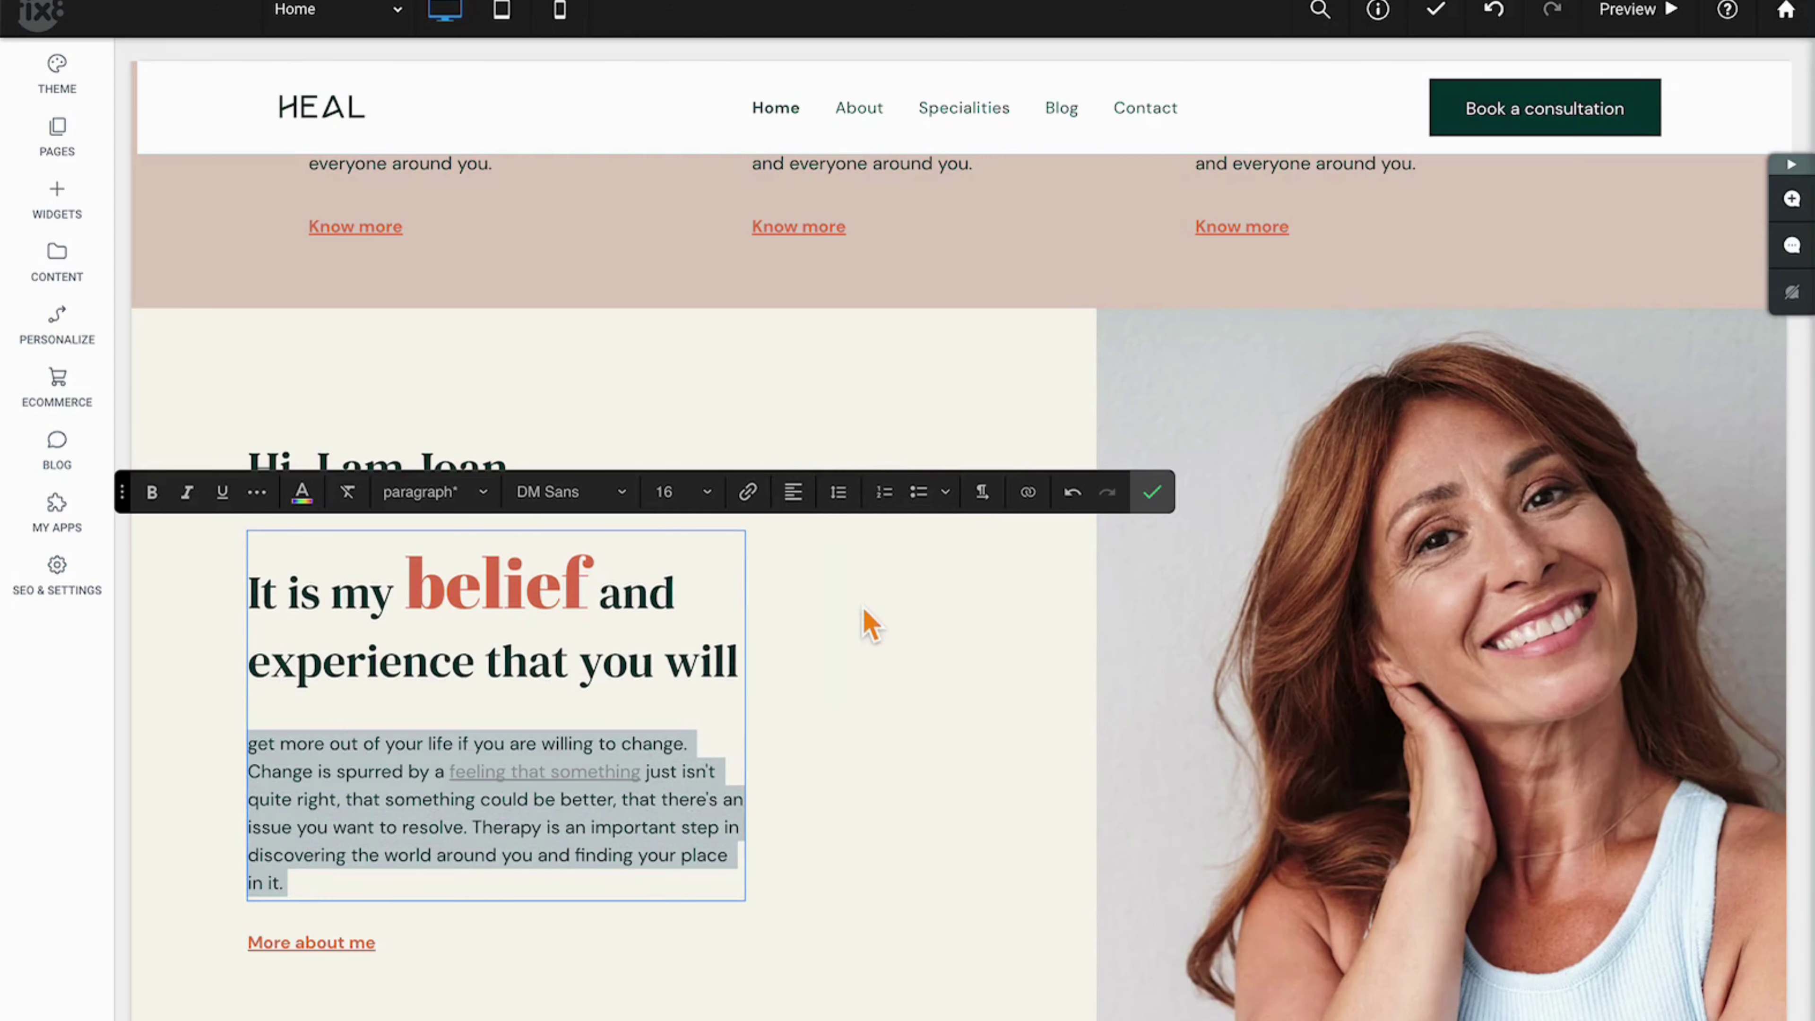
Step: Confirm the text edits with the green check mark, then reopen the text box
left_click(640, 887)
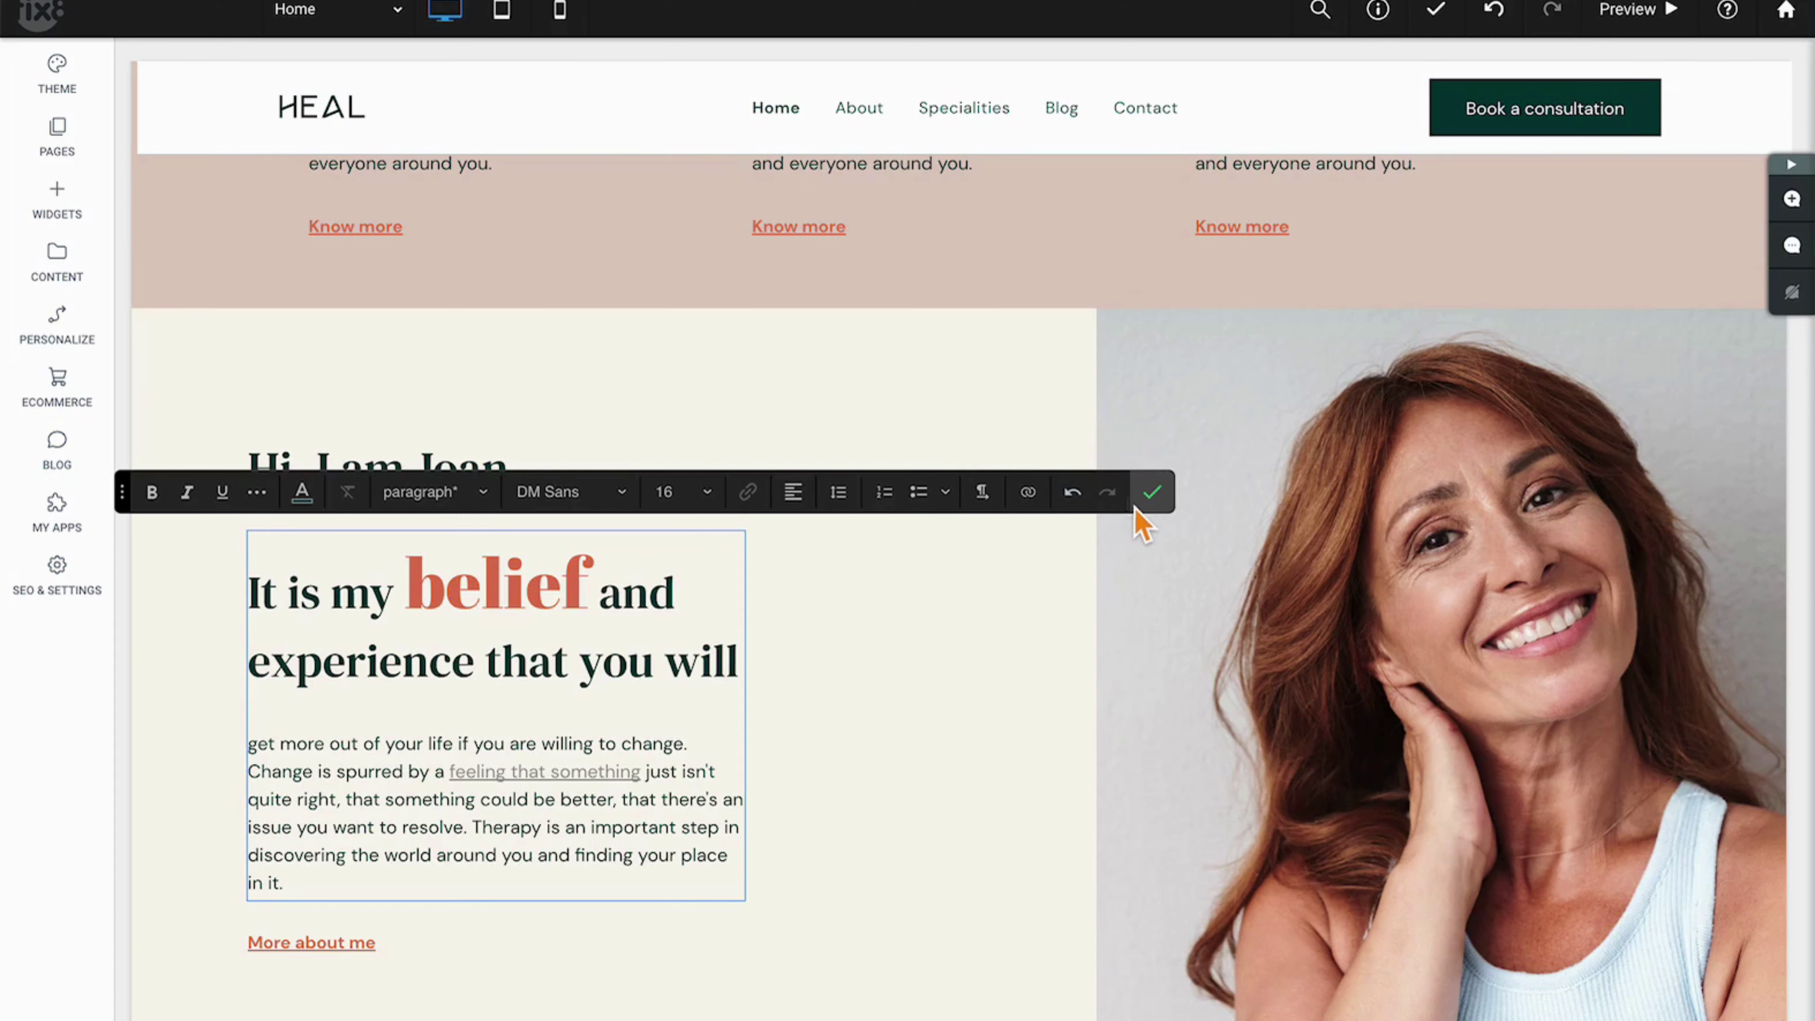
left_click(1151, 492)
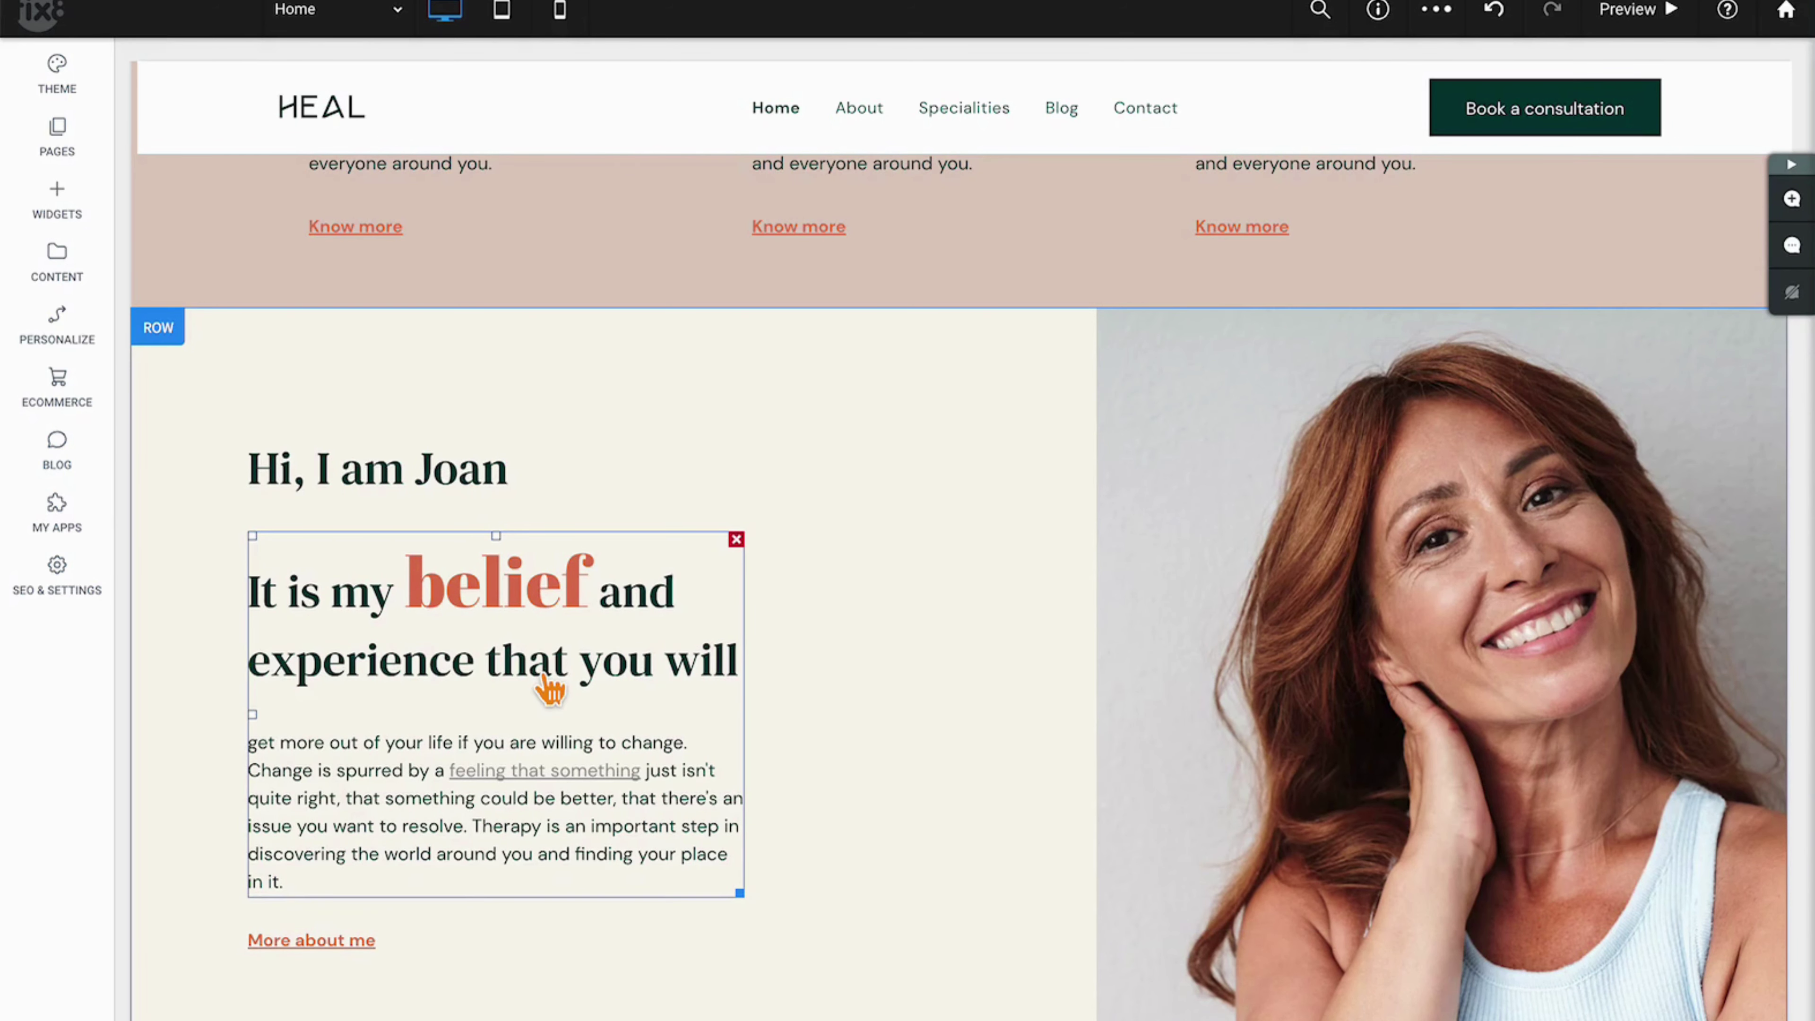
left_click(550, 690)
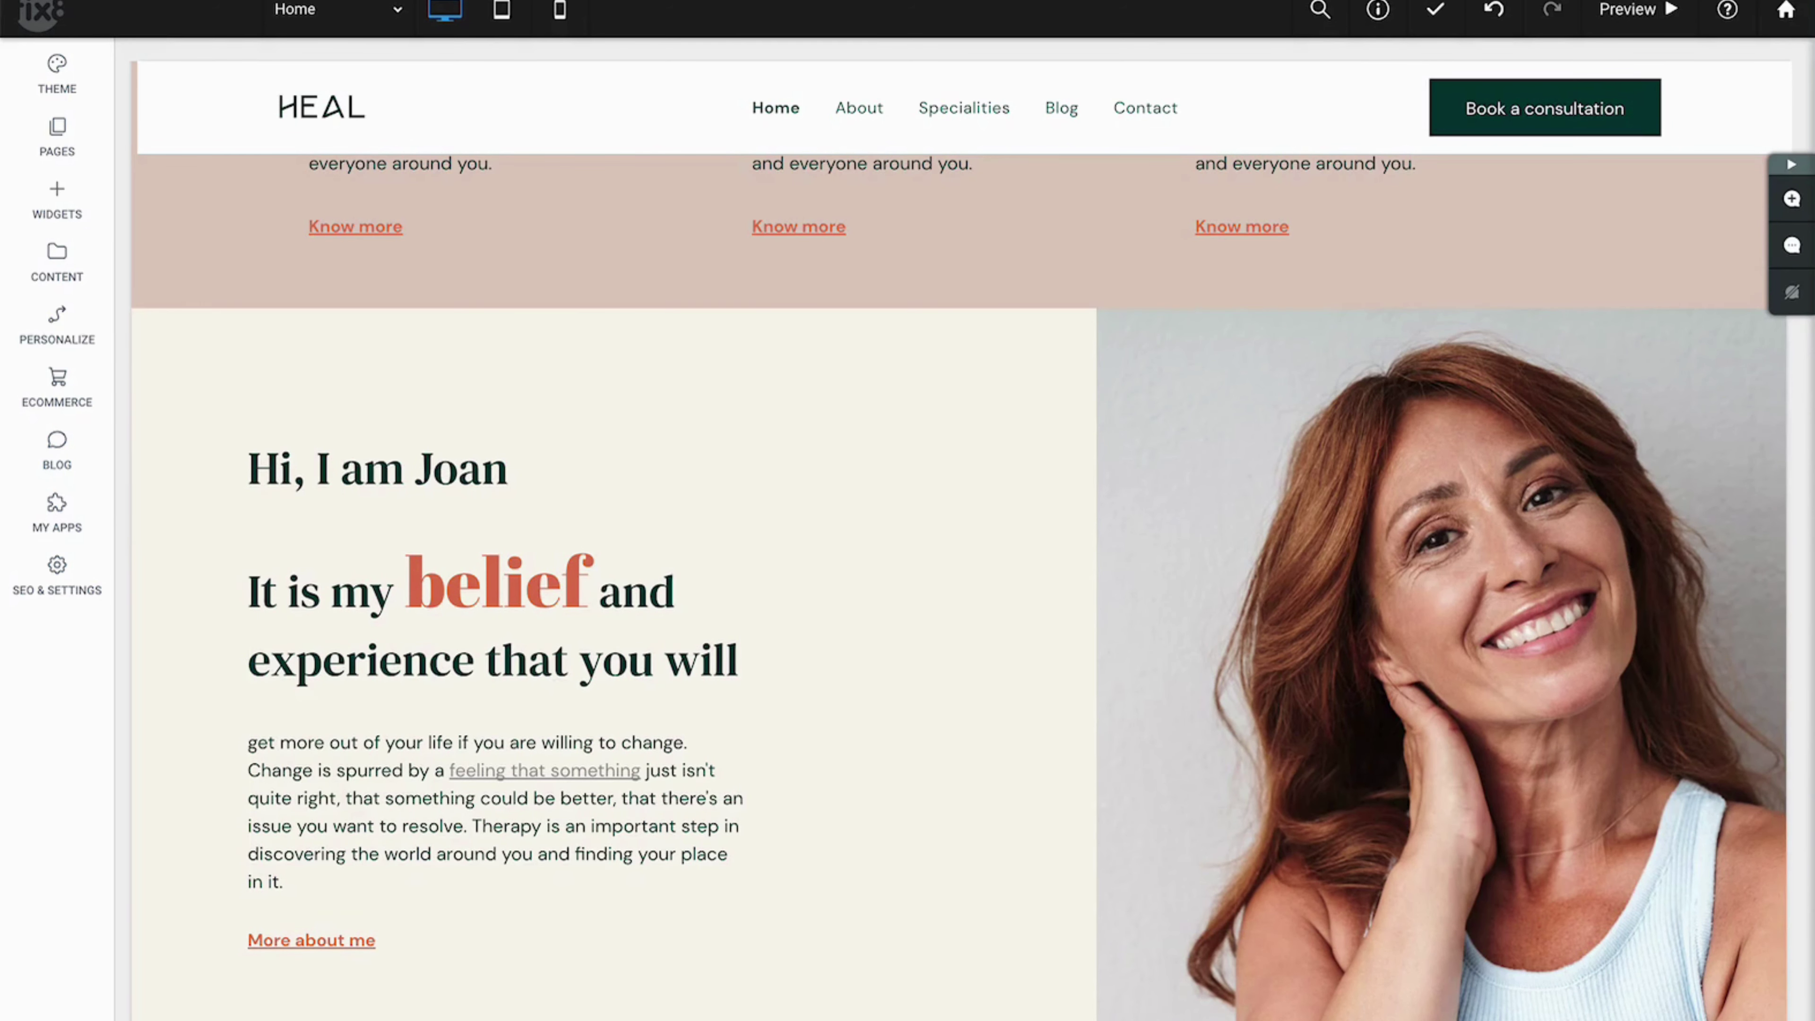